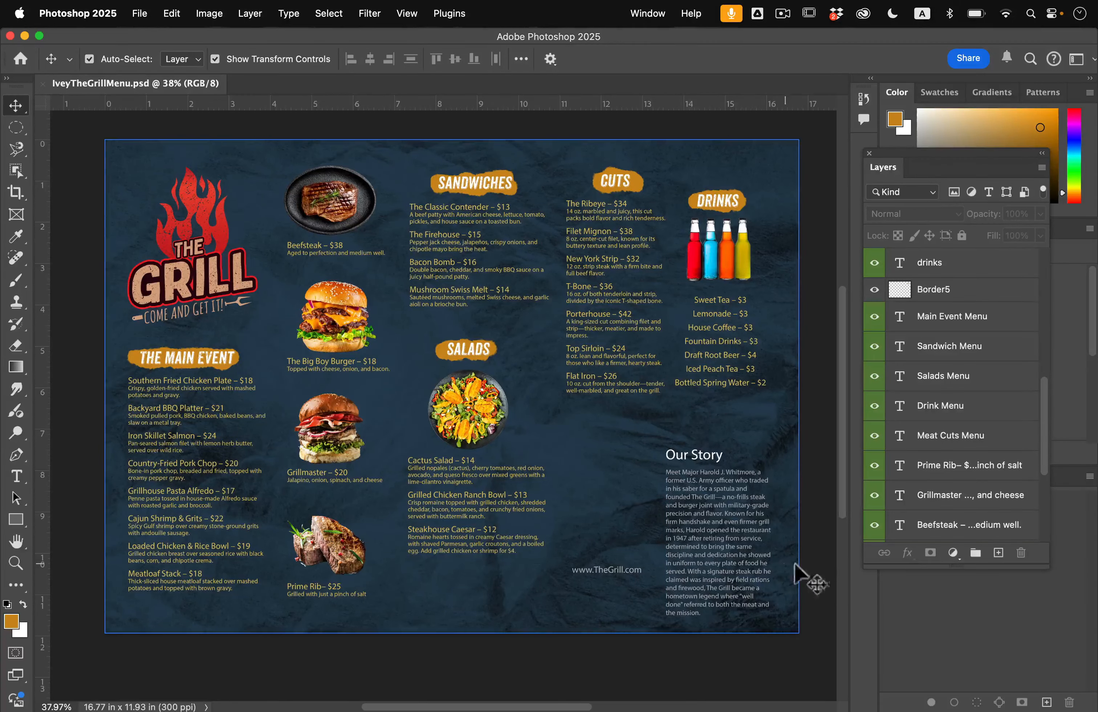
# Add a new blank layer directly above the Color Fill 1 layer.
pyautogui.scroll(5, 807, 575)
pyautogui.hscroll(10, 807, 576)
pyautogui.scroll(-6, 807, 576)
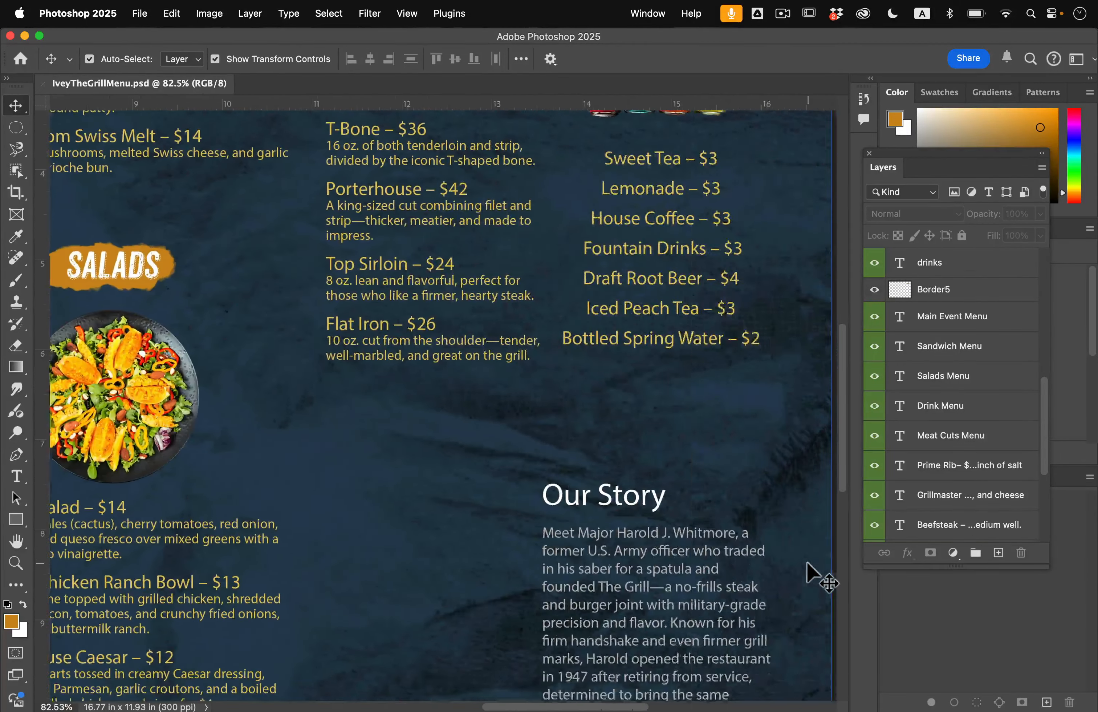
pyautogui.scroll(1, 806, 563)
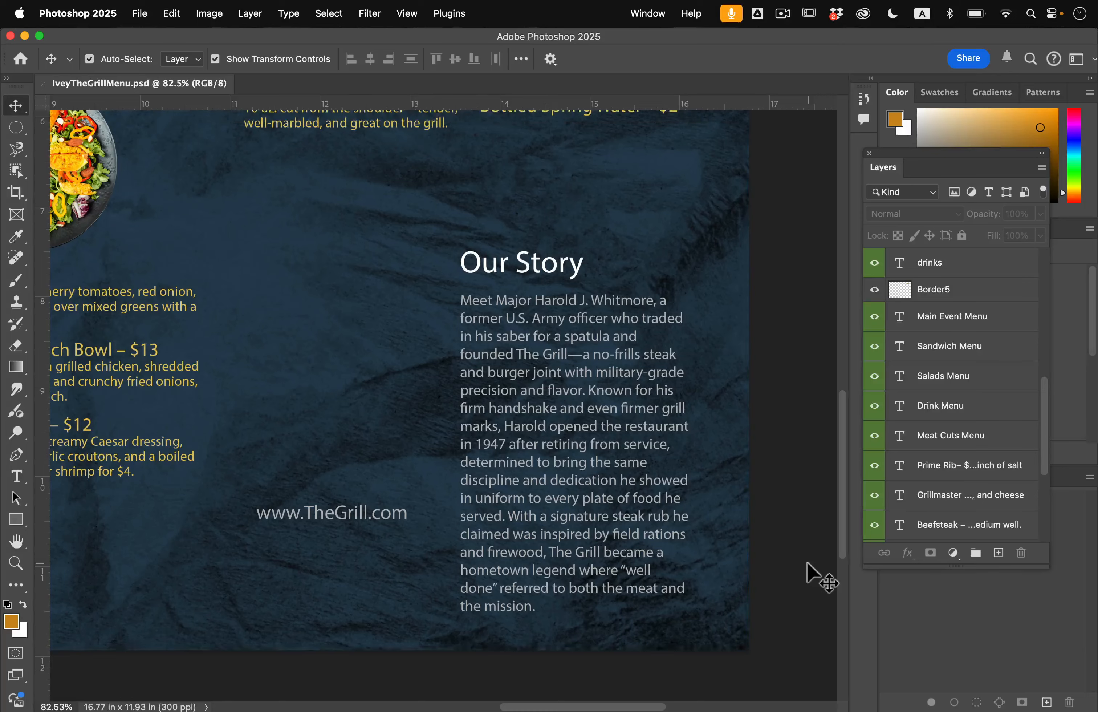
pyautogui.hscroll(-1, 806, 563)
pyautogui.scroll(-1, 806, 563)
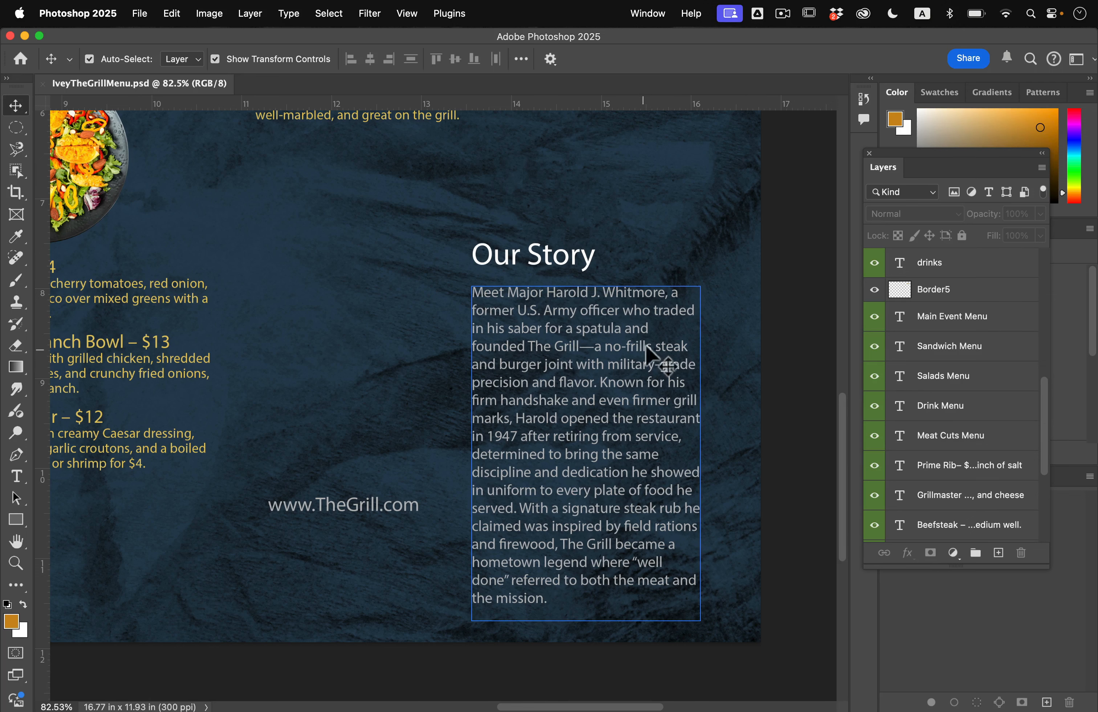
pyautogui.scroll(-5, 958, 450)
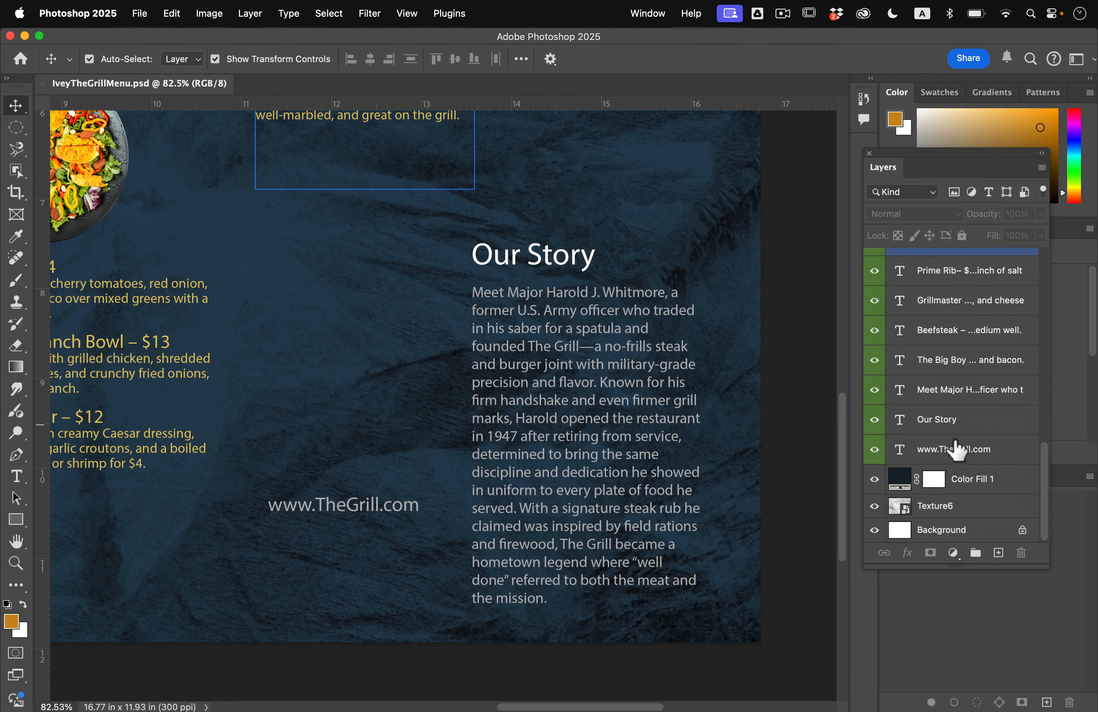
pyautogui.click(990, 481)
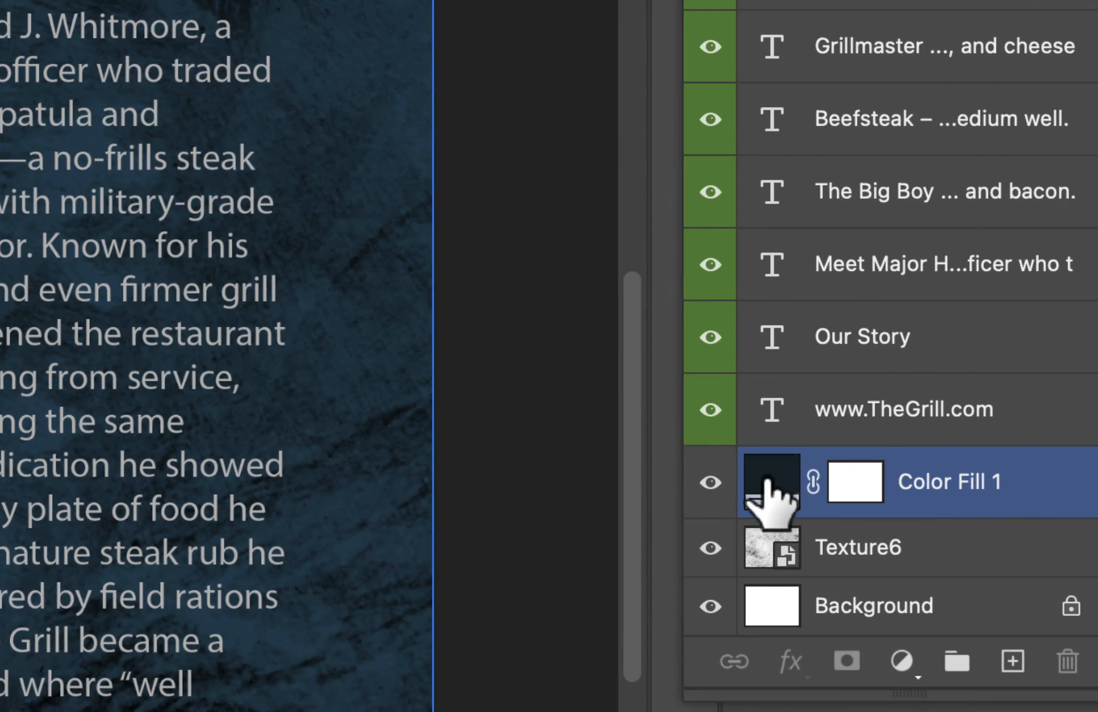
pyautogui.doubleClick(764, 481)
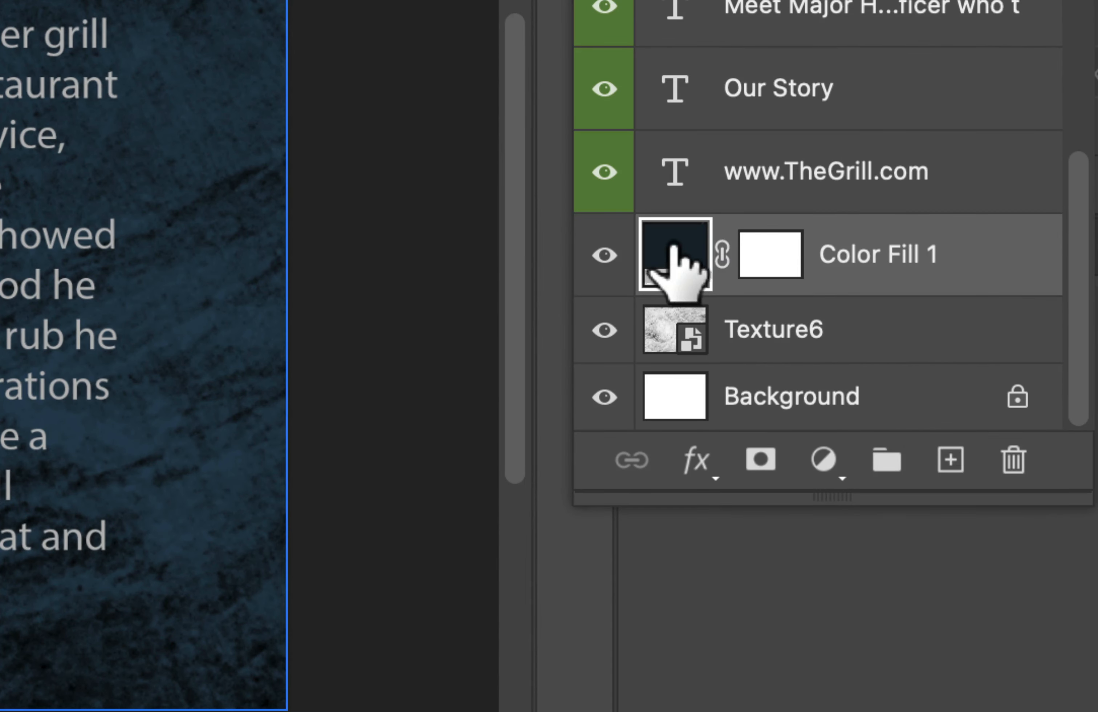
pyautogui.click(951, 459)
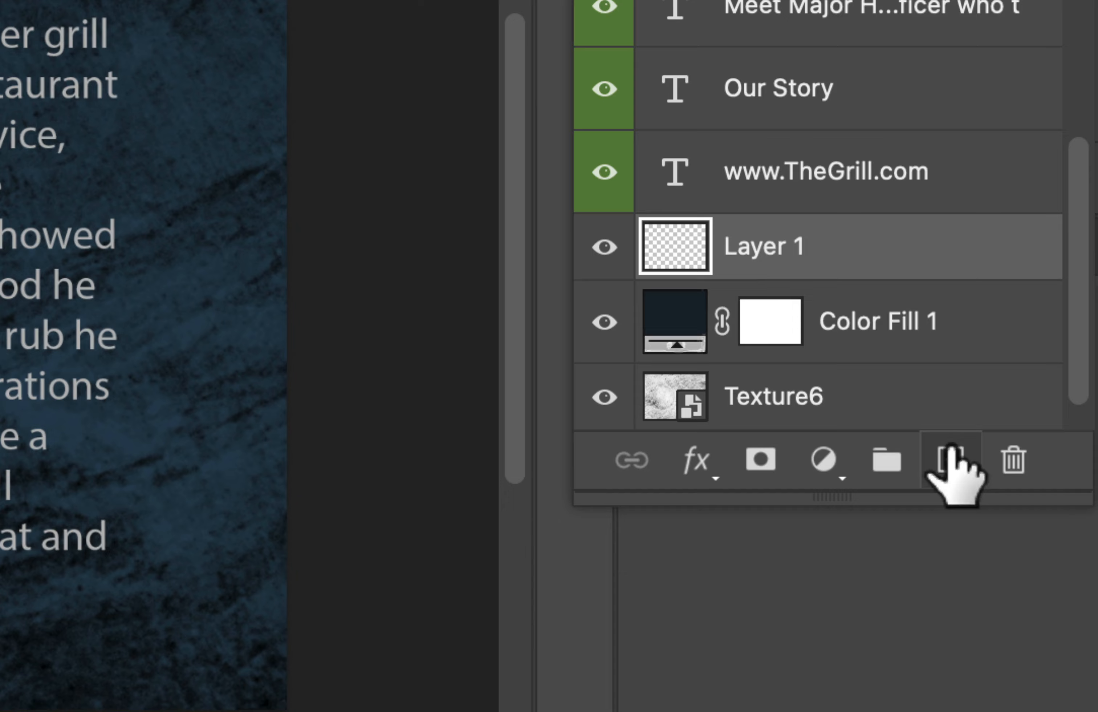
# Rename the new blank layer as OurStory Color.
pyautogui.doubleClick(763, 248)
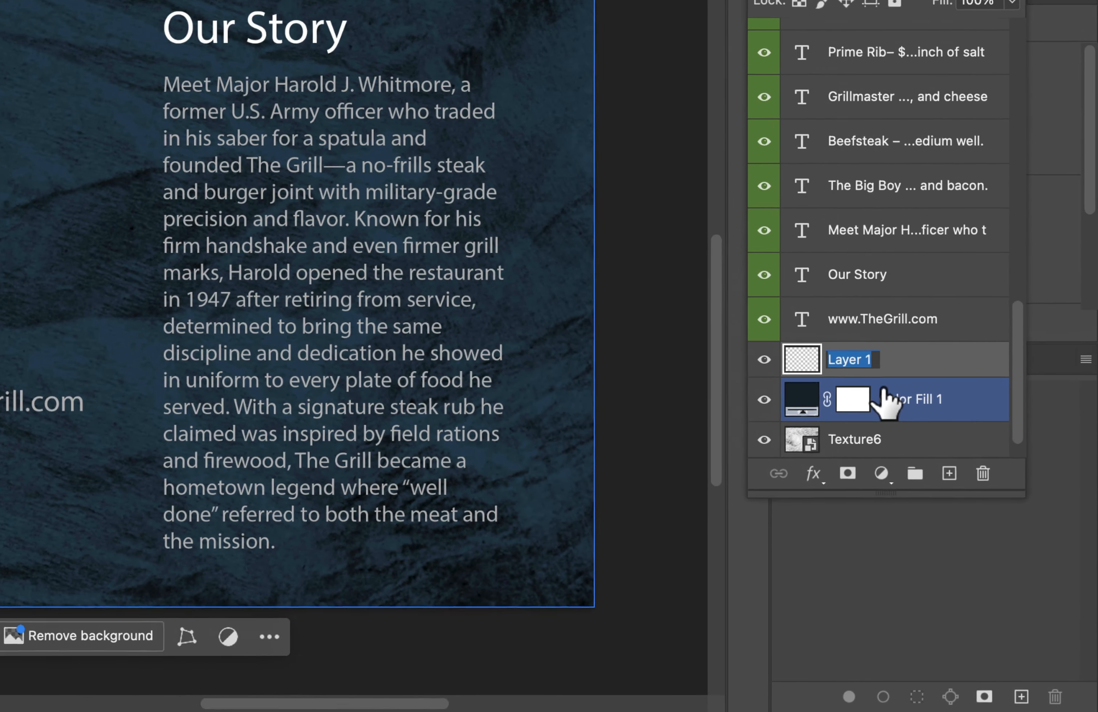
pyautogui.write('OurStory Color')
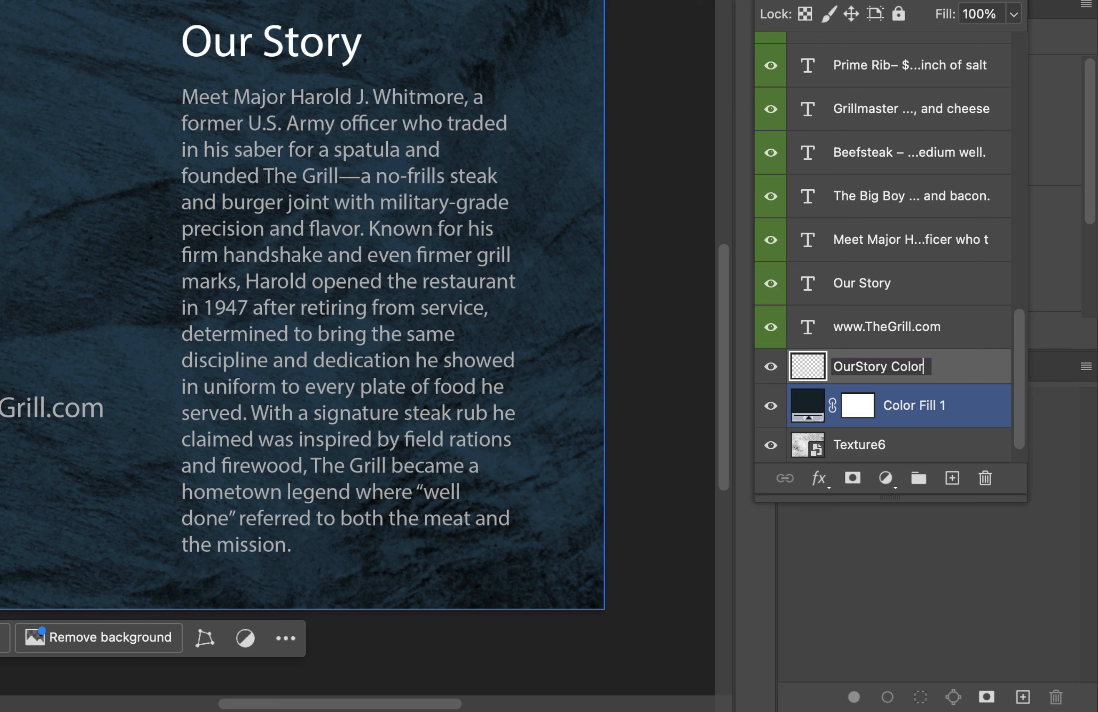
pyautogui.press('Return')
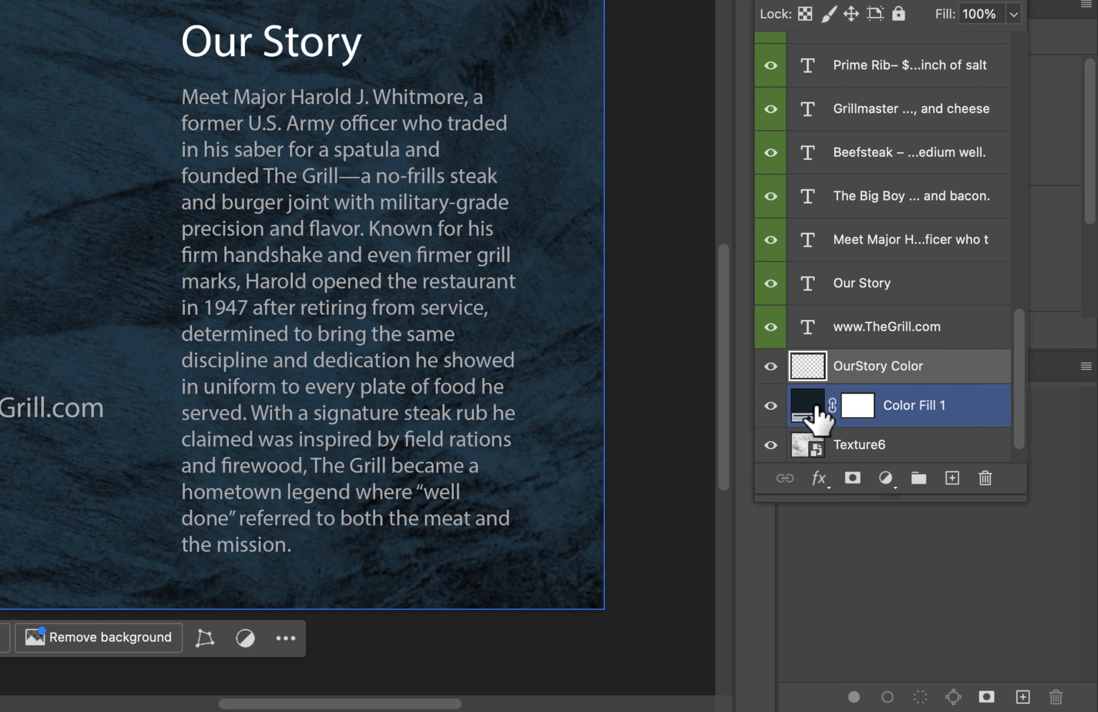
# Draw a rectangular marquee selection about 5.19 by 5.29 in around the Our Story text and website address, down to the page's lower edge.
pyautogui.click(419, 280)
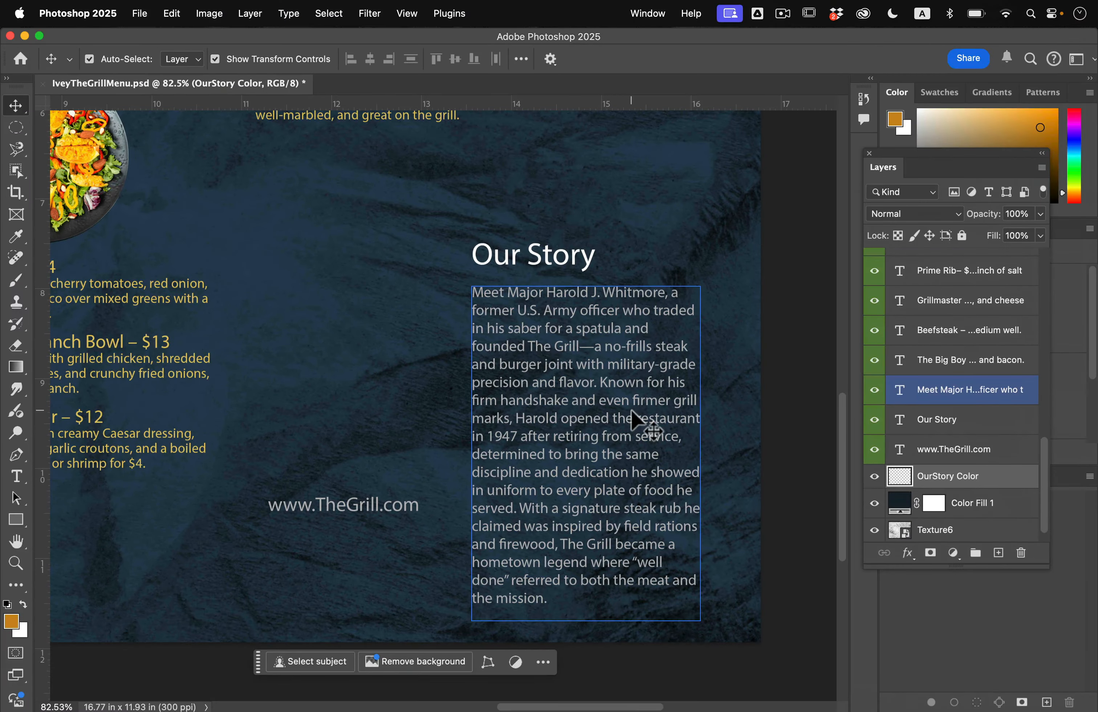
pyautogui.click(242, 274)
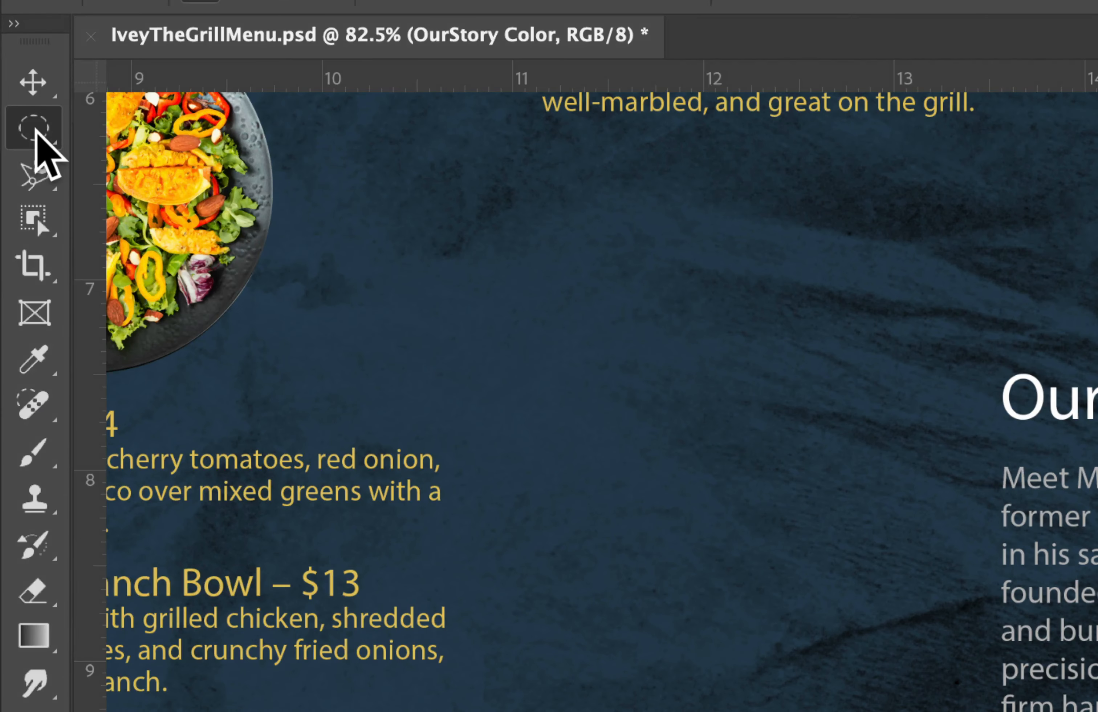
pyautogui.click(17, 130)
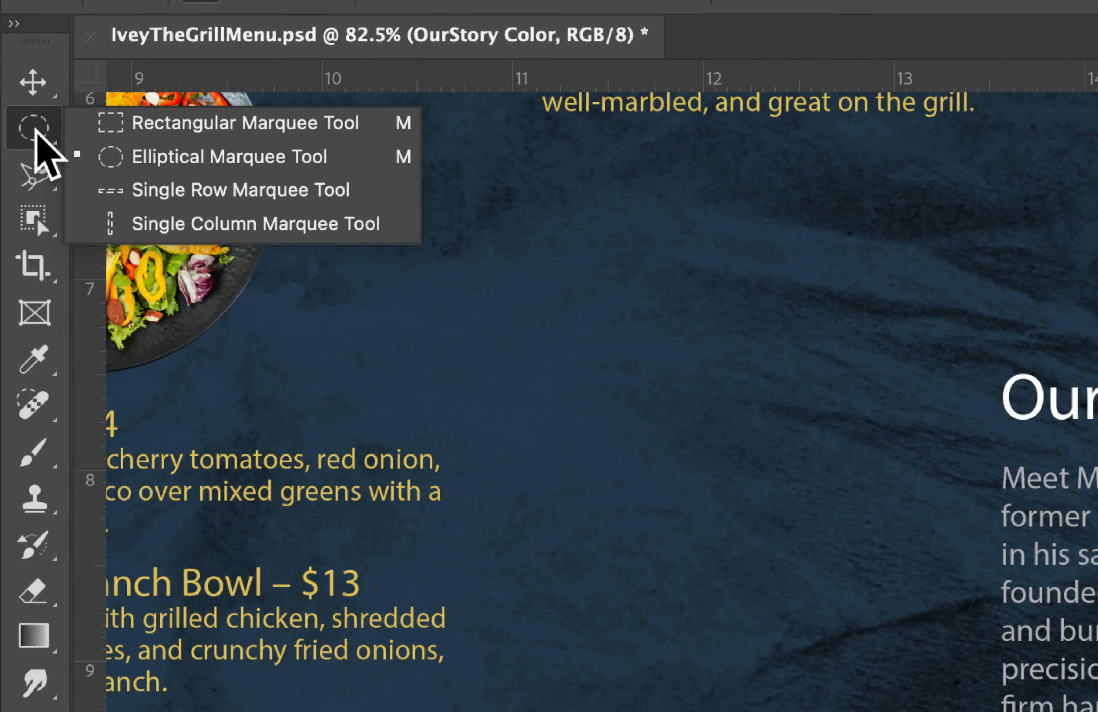
pyautogui.click(154, 124)
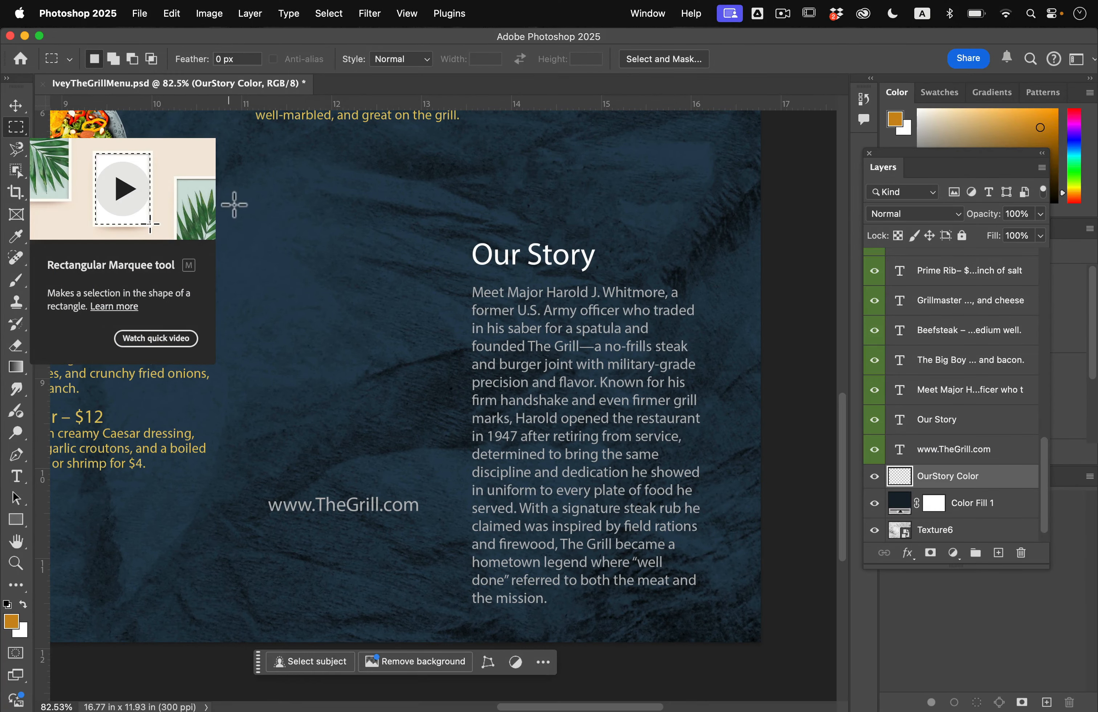
pyautogui.moveTo(225, 183); pyautogui.dragTo(716, 656)
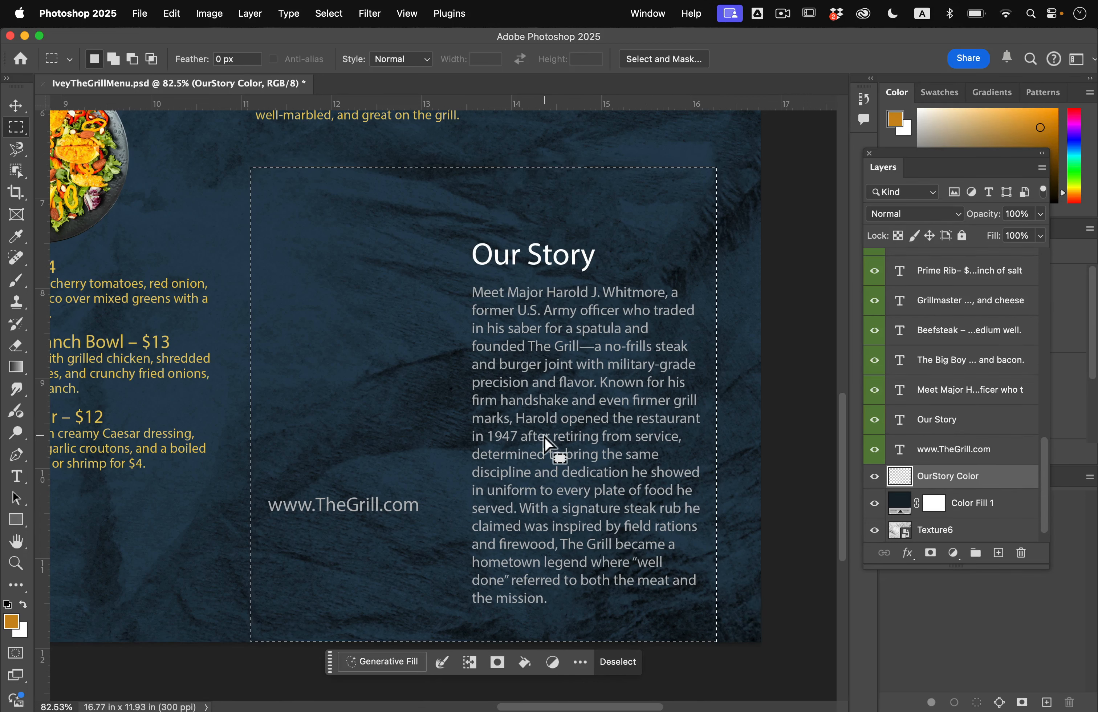
pyautogui.scroll(-3, 546, 438)
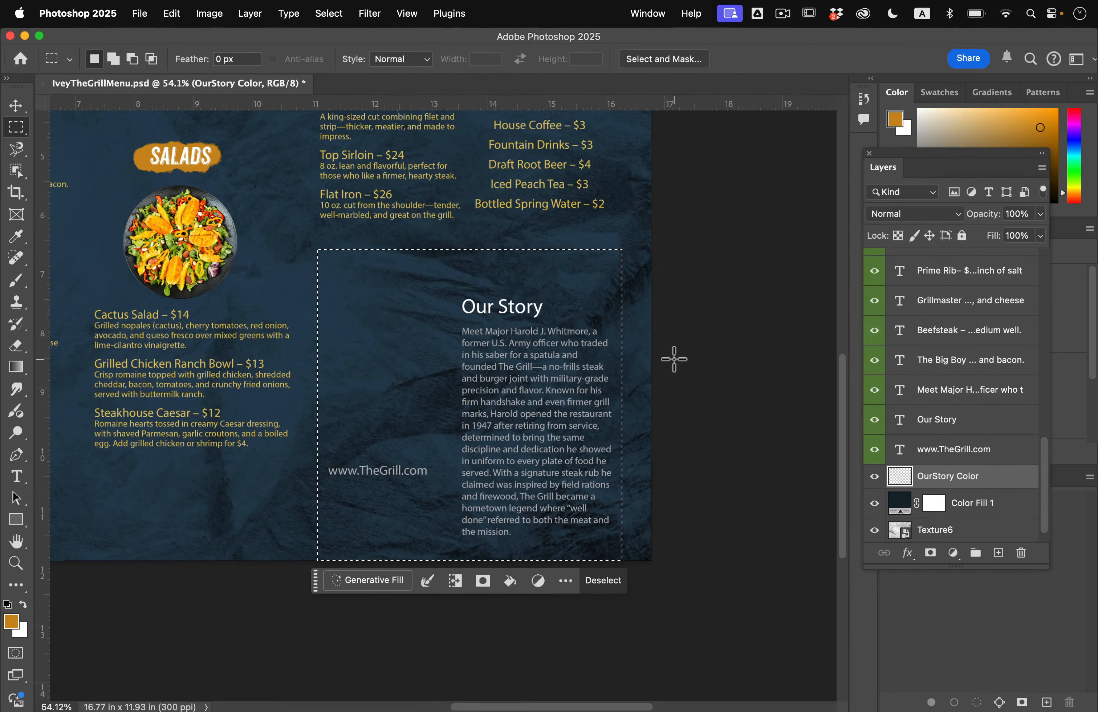
pyautogui.scroll(3, 671, 359)
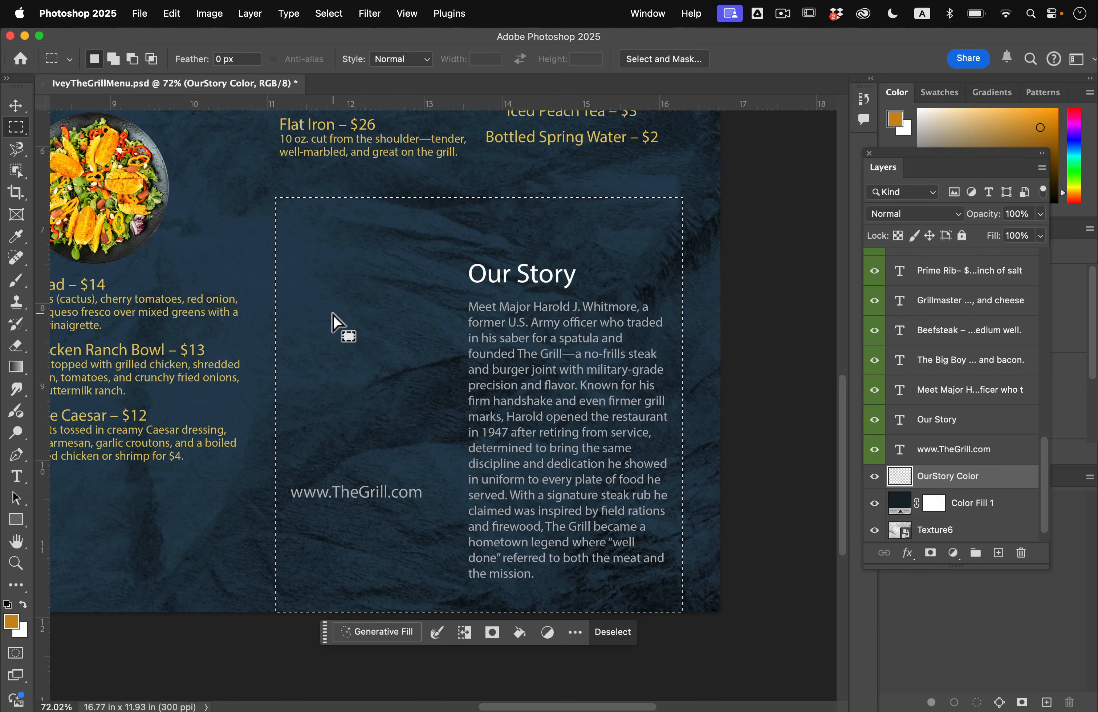
# Start a Fill of the selected rectangle with a custom color as its contents.
pyautogui.click(171, 13)
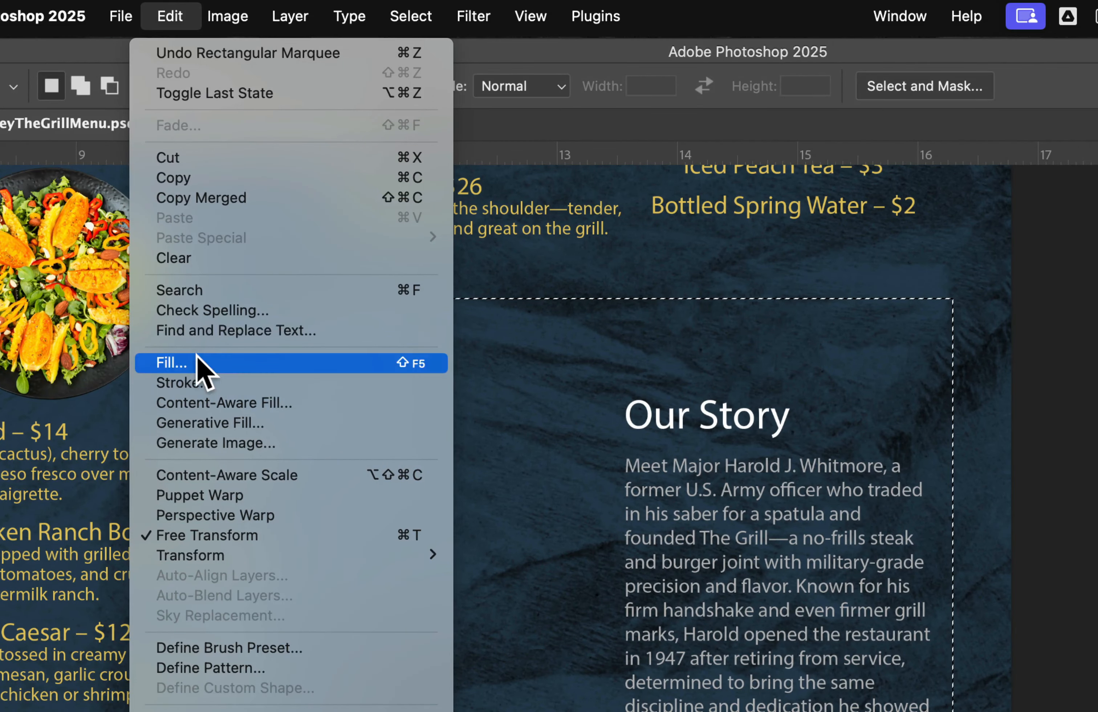
pyautogui.click(199, 362)
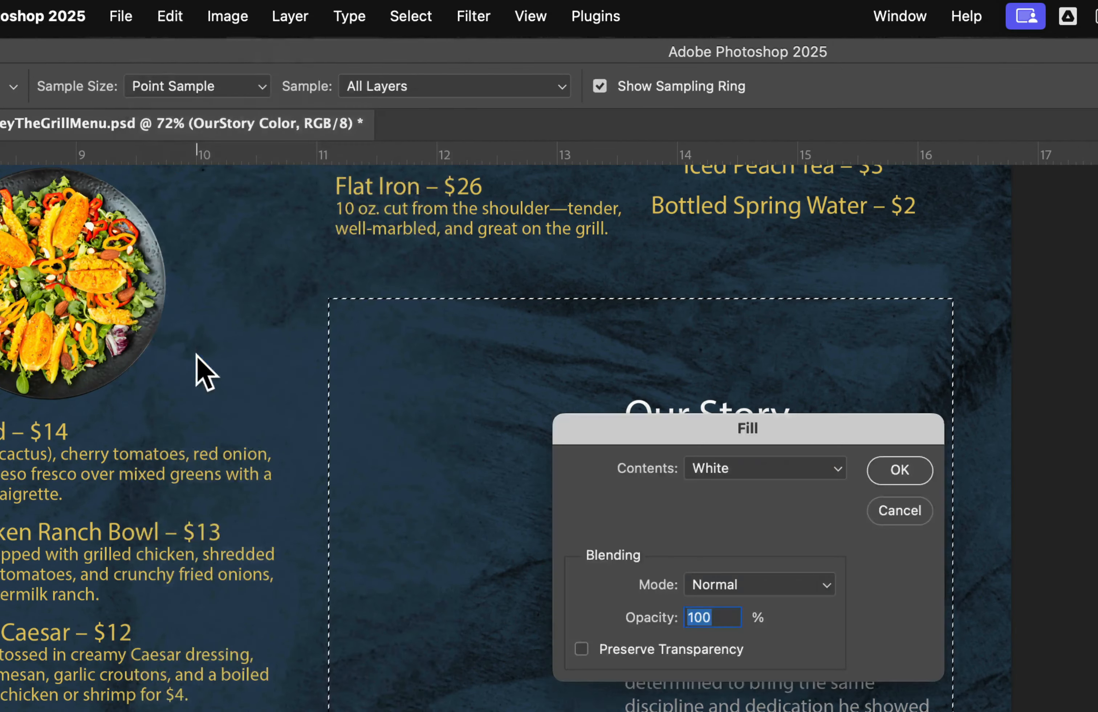
pyautogui.click(755, 470)
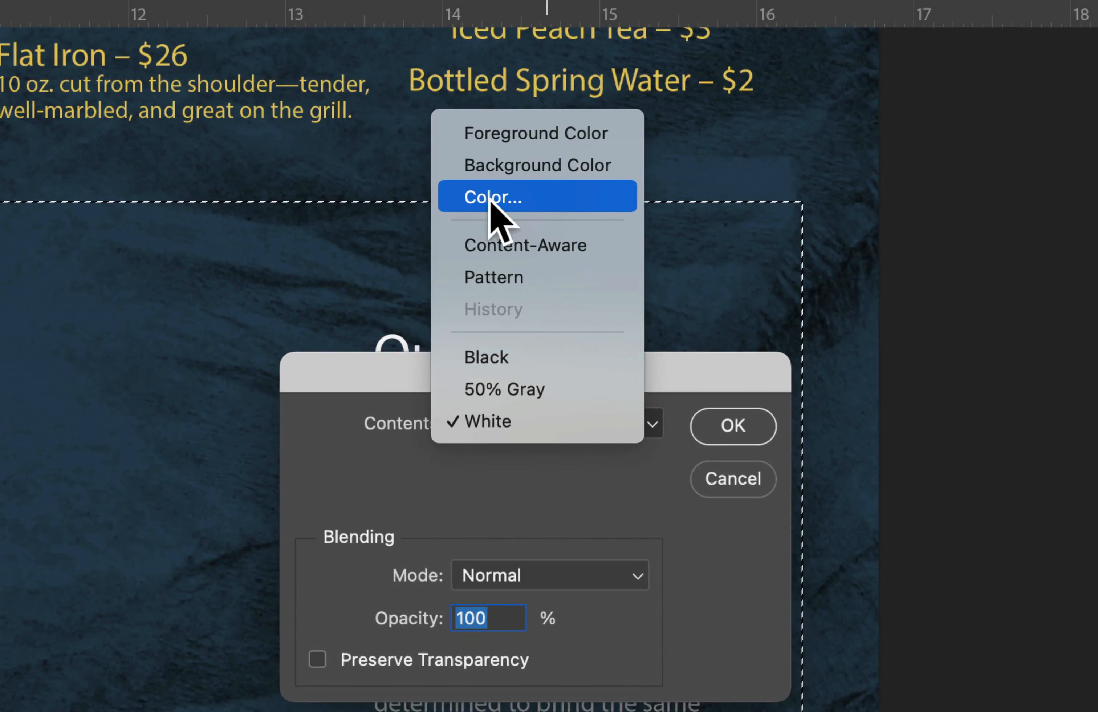
pyautogui.click(495, 197)
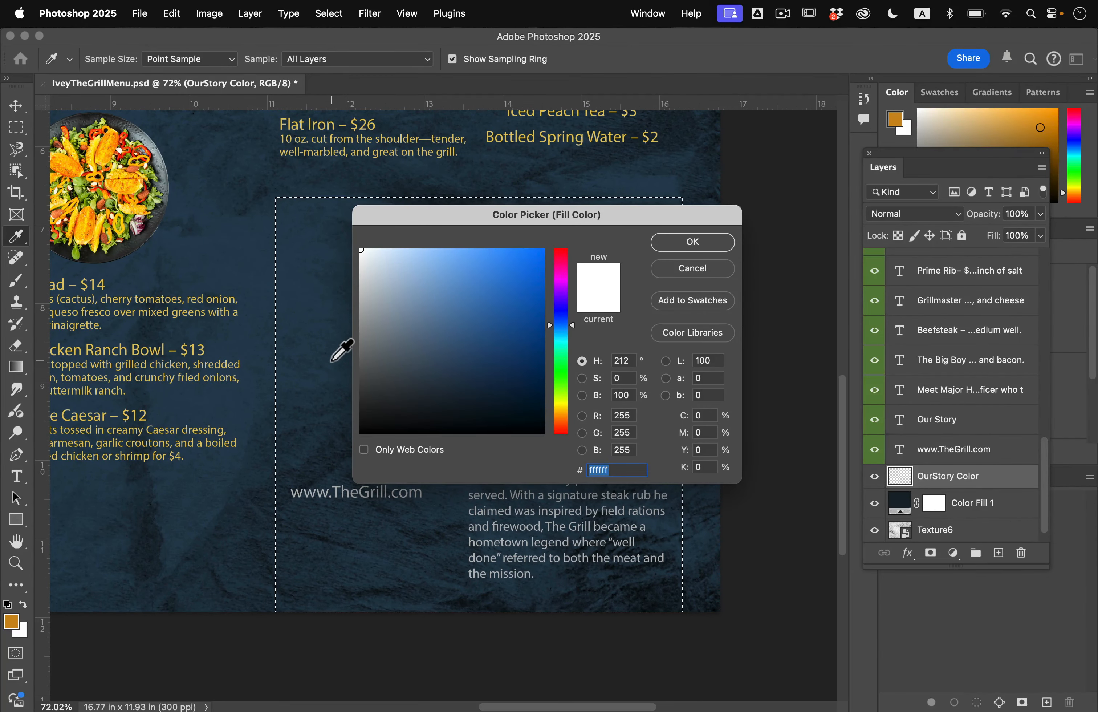
# Fill the selection at 100% opacity with the orange cc8d1a sampled from the brush stroke behind the SALADS heading.
pyautogui.scroll(3, 336, 335)
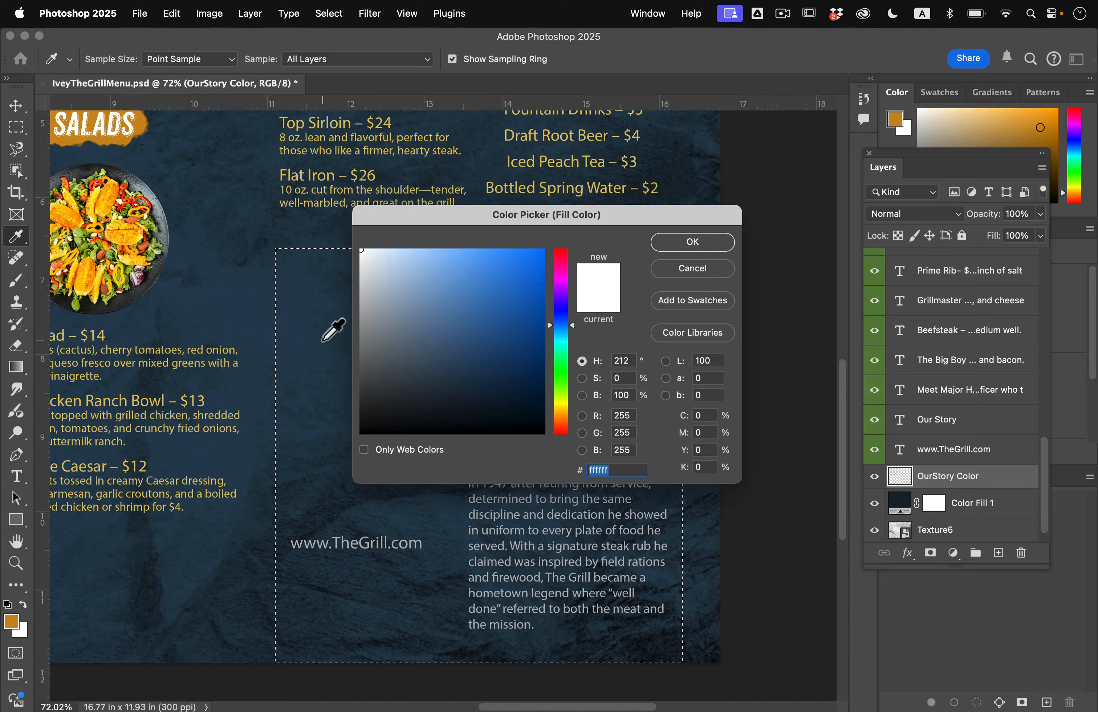
pyautogui.scroll(-1, 323, 341)
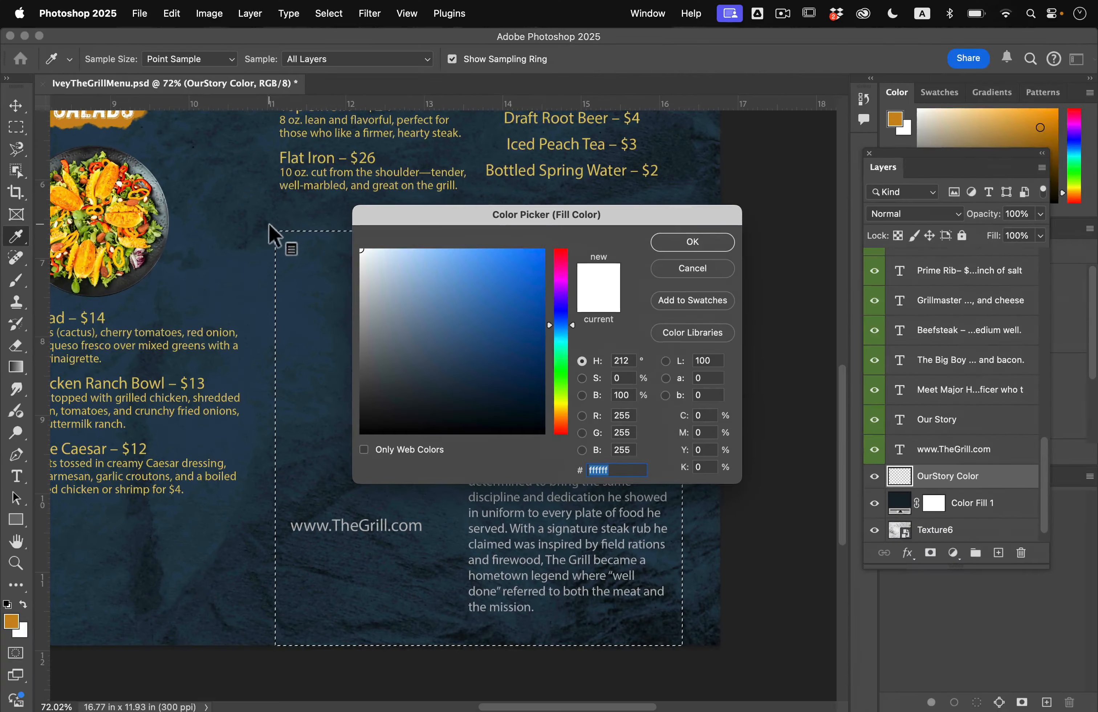
pyautogui.scroll(5, 273, 229)
pyautogui.hscroll(-5, 272, 229)
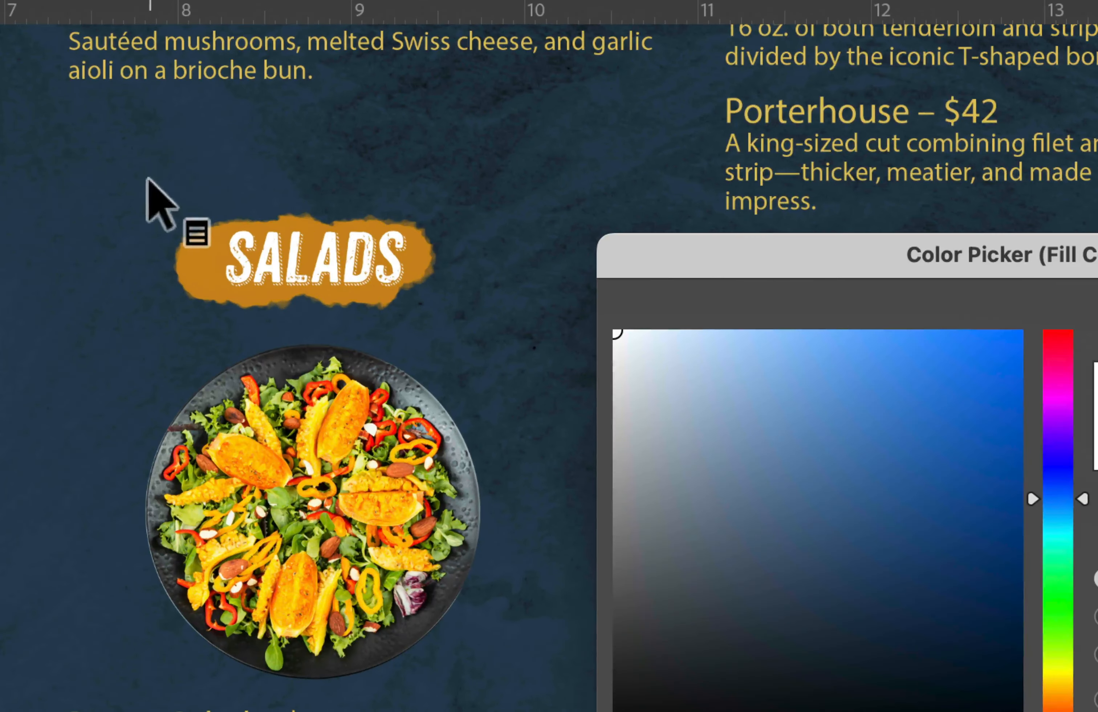
pyautogui.click(168, 218)
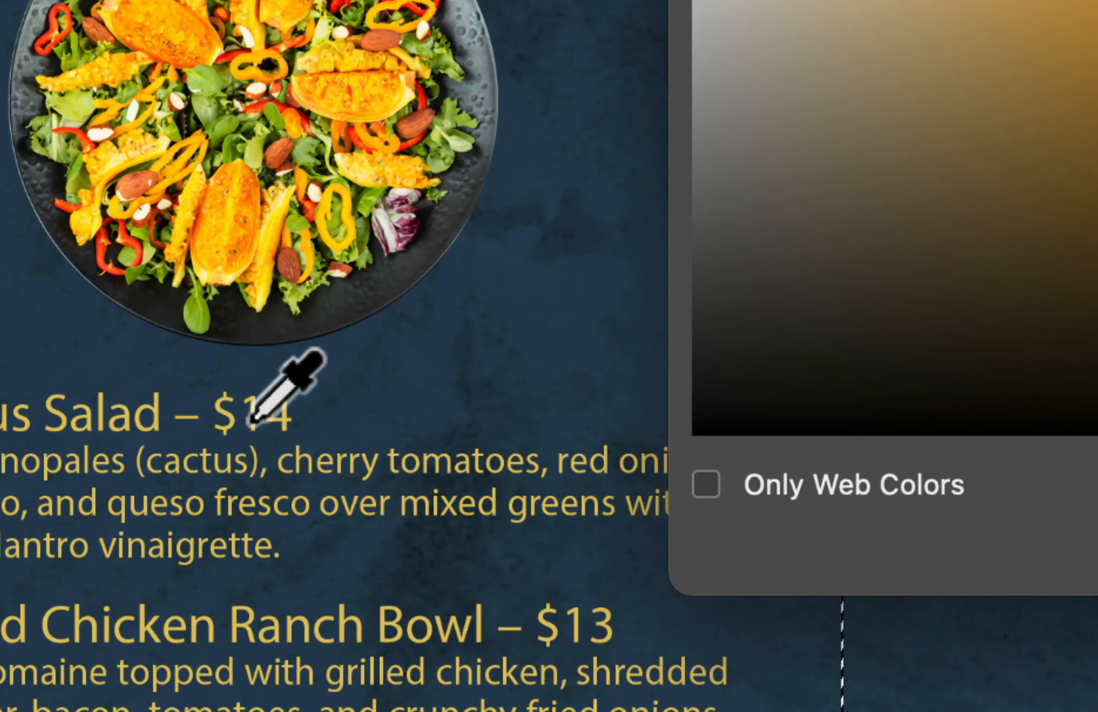
pyautogui.click(252, 422)
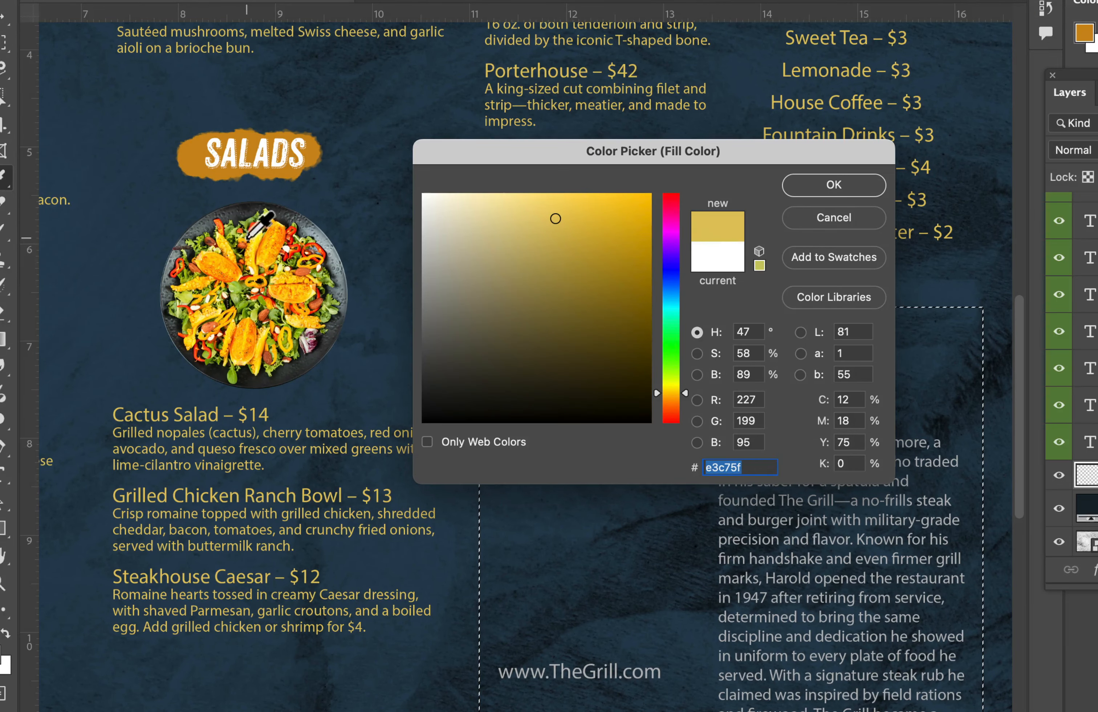
pyautogui.click(194, 159)
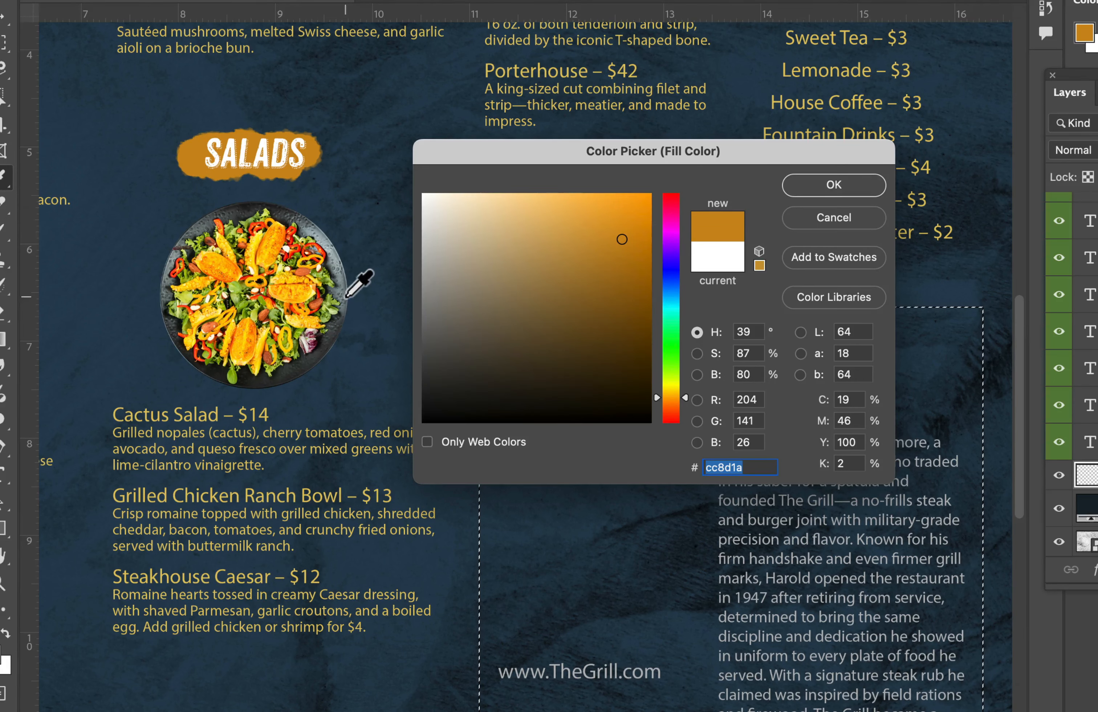
pyautogui.click(832, 189)
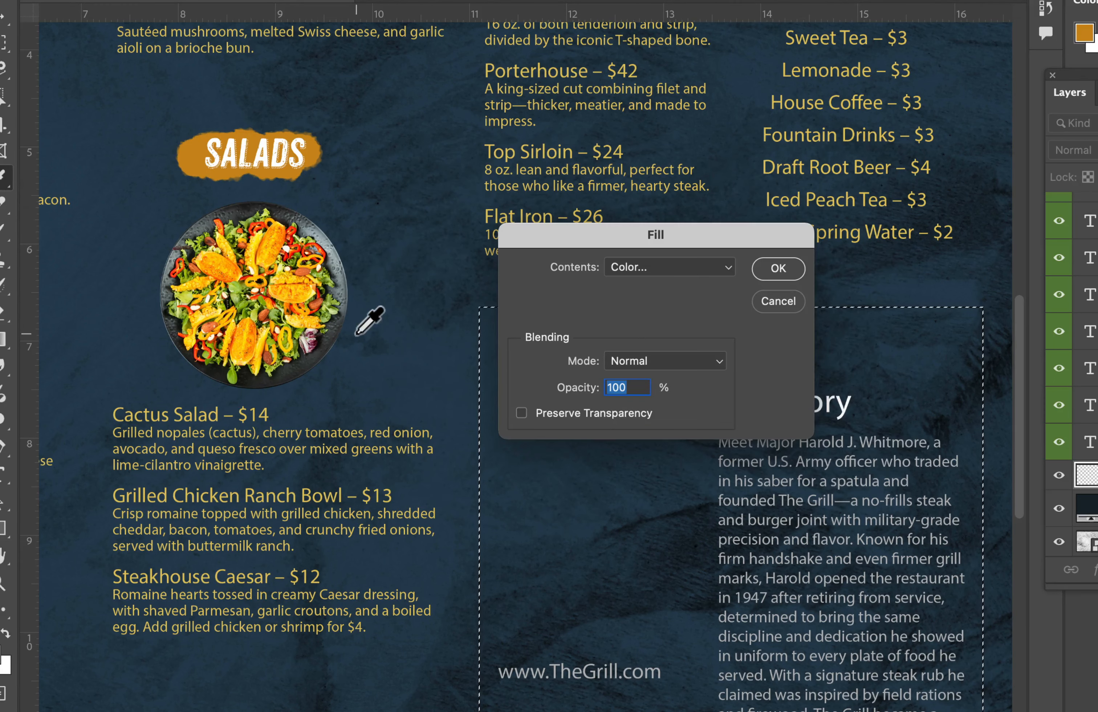
pyautogui.click(778, 269)
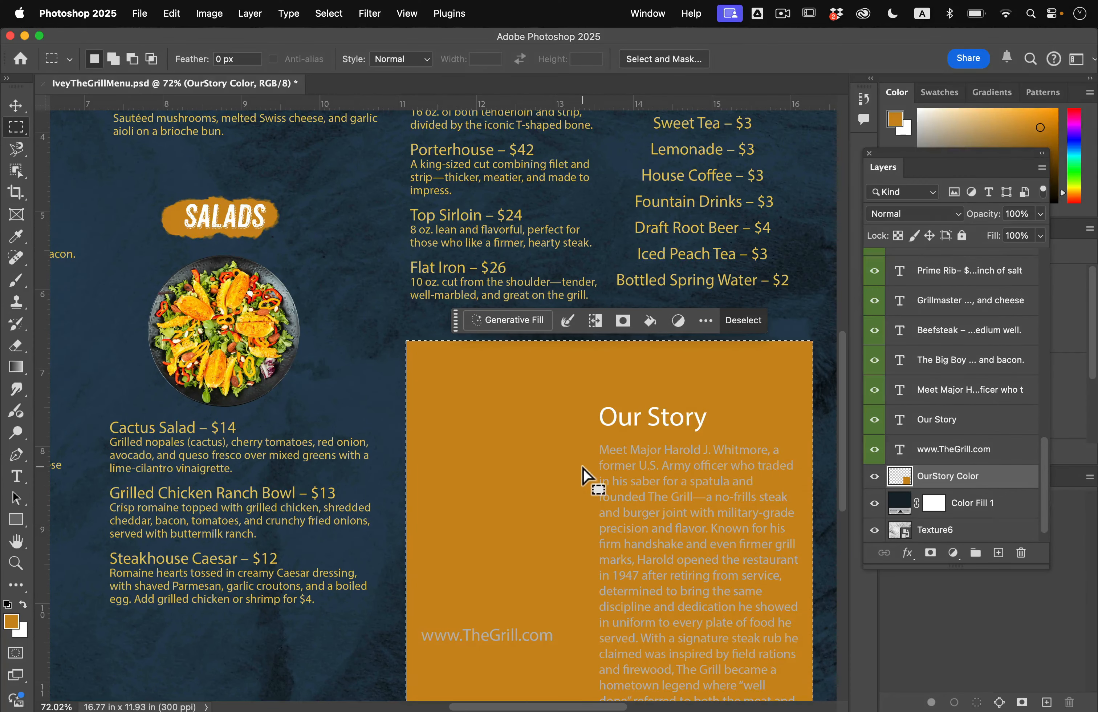
# Deselect the marquee around the filled Our Story rectangle.
pyautogui.scroll(-1, 699, 466)
pyautogui.hscroll(2, 699, 466)
pyautogui.scroll(-2, 584, 467)
pyautogui.hscroll(2, 583, 468)
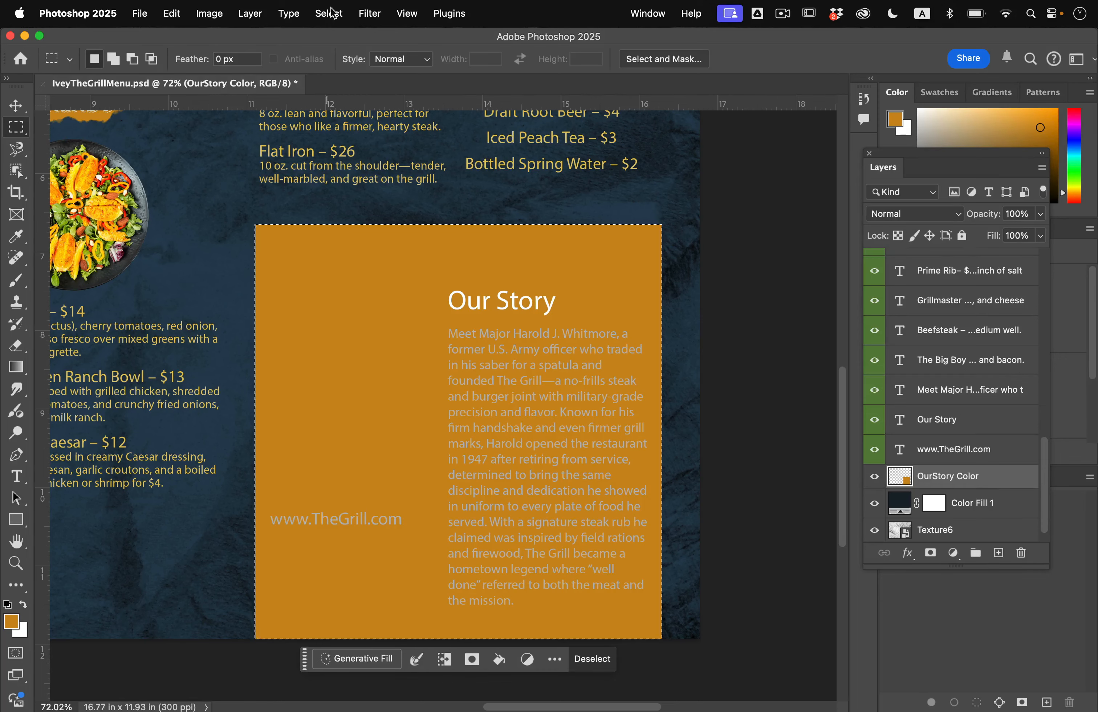
pyautogui.click(341, 13)
pyautogui.click(342, 51)
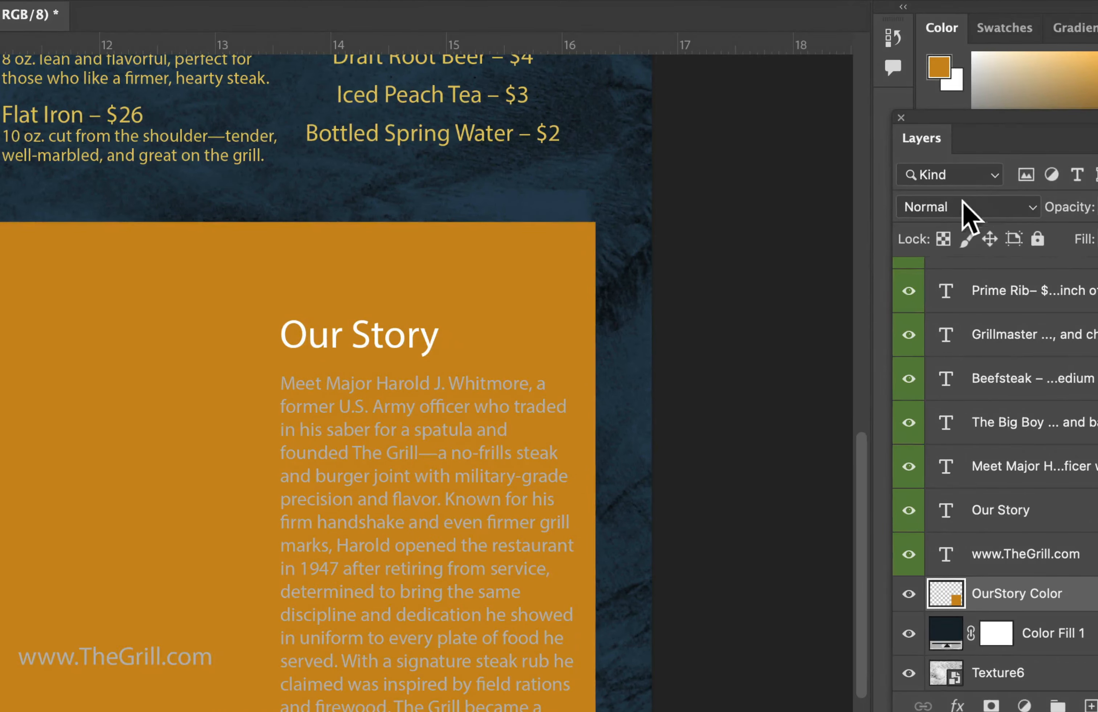
# Set the OurStory Color layer's blend mode to Difference and its opacity to 85%.
pyautogui.moveTo(939, 129); pyautogui.dragTo(623, 159)
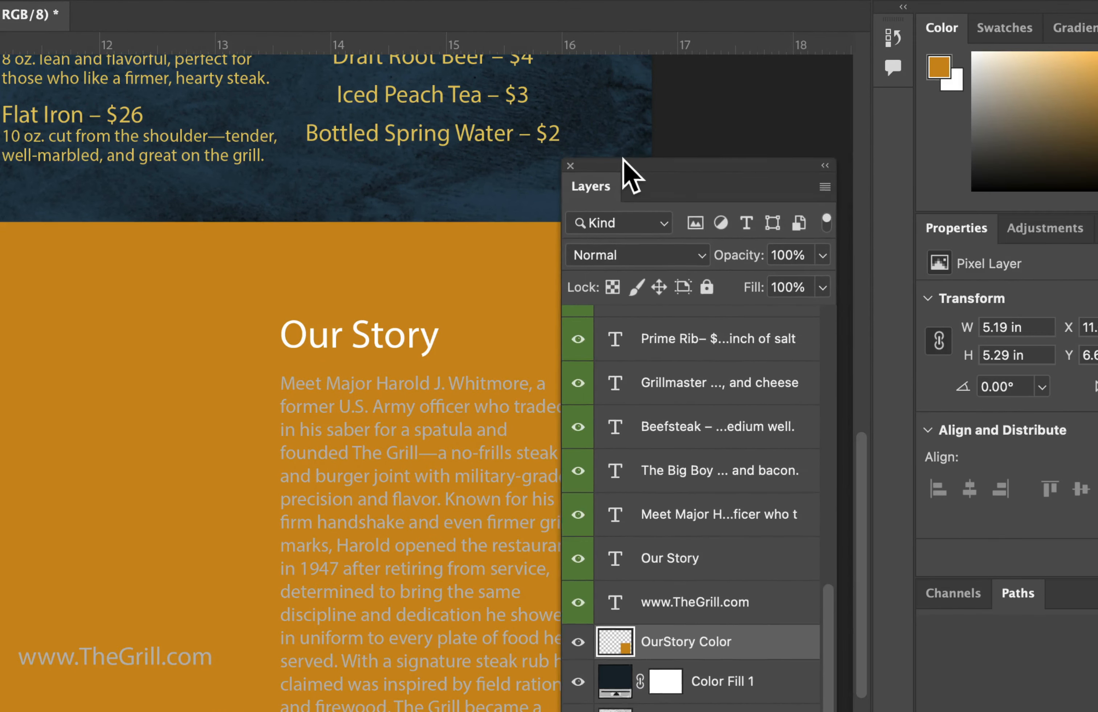
pyautogui.click(610, 246)
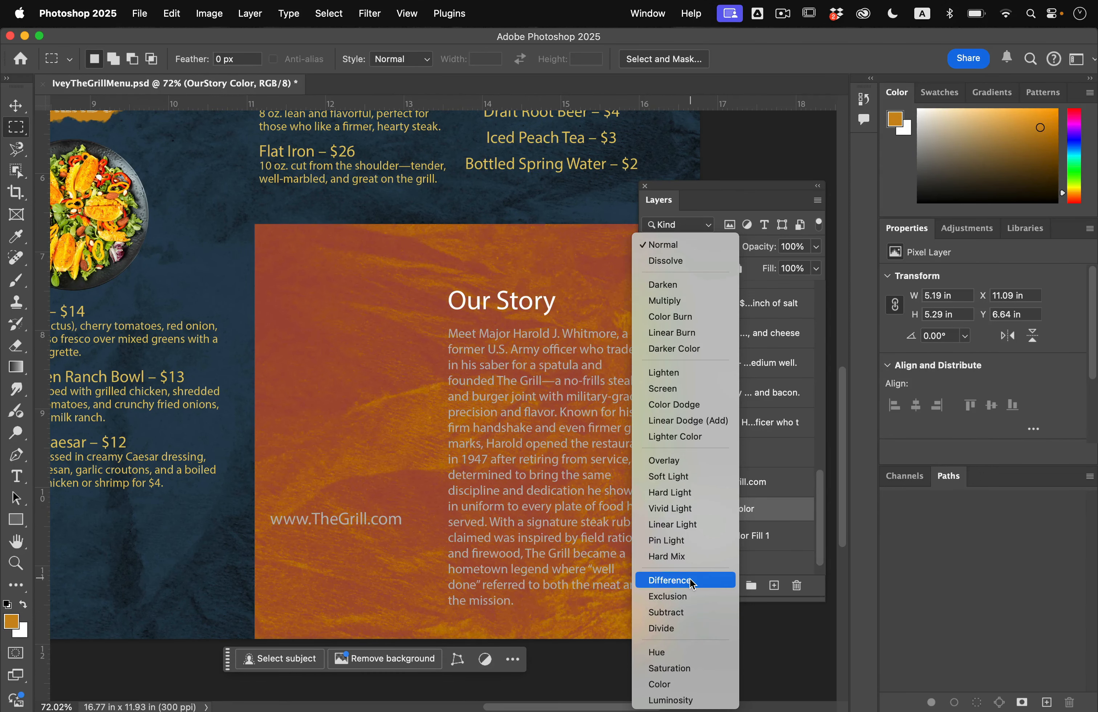
pyautogui.click(692, 582)
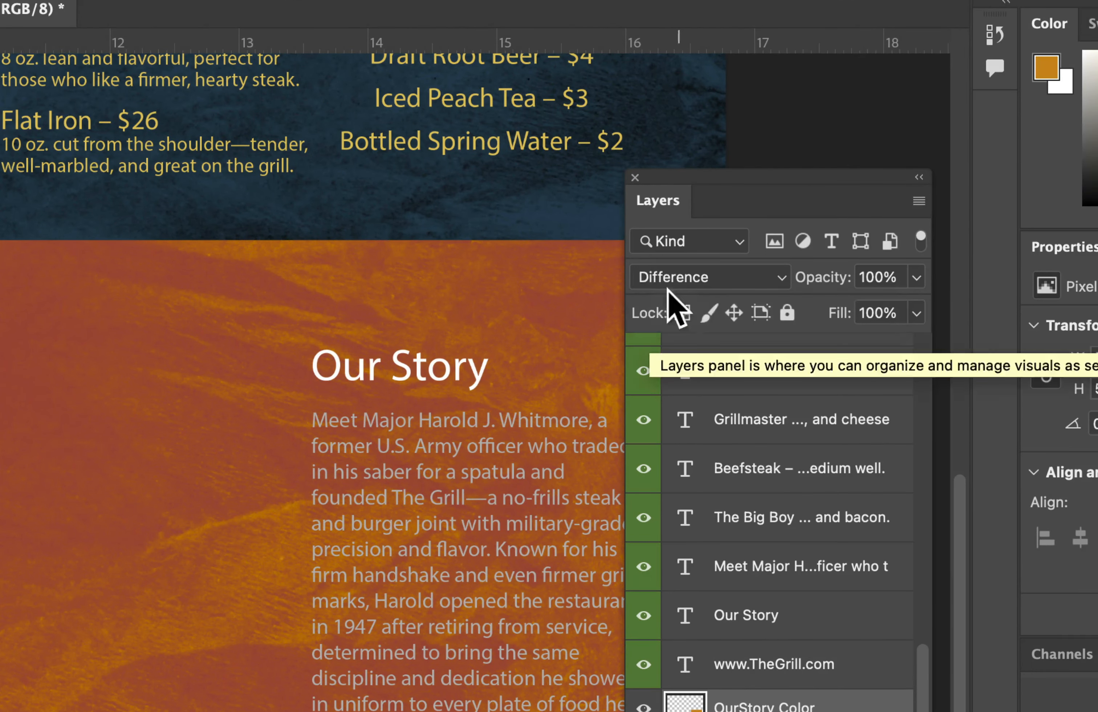
pyautogui.click(916, 278)
pyautogui.moveTo(920, 306); pyautogui.dragTo(898, 304)
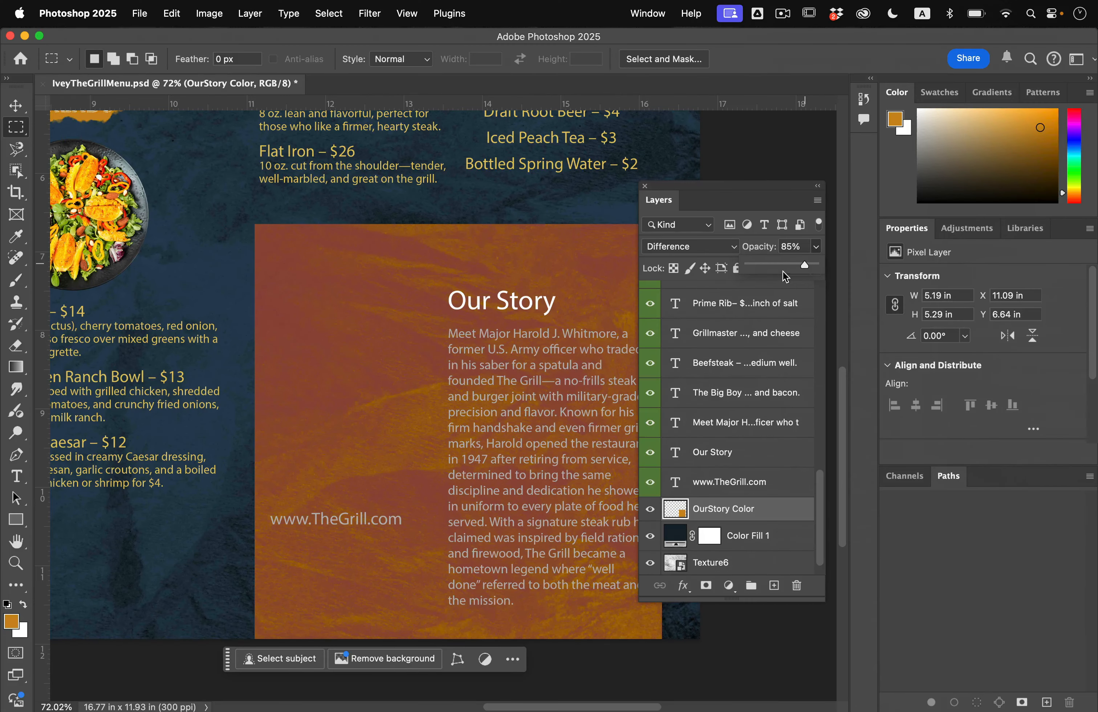
# Dock the Layers panel back with Channels and Paths, and set the Our Story heading's font to Anodyne Combined Italic.
pyautogui.moveTo(749, 194); pyautogui.dragTo(1017, 481)
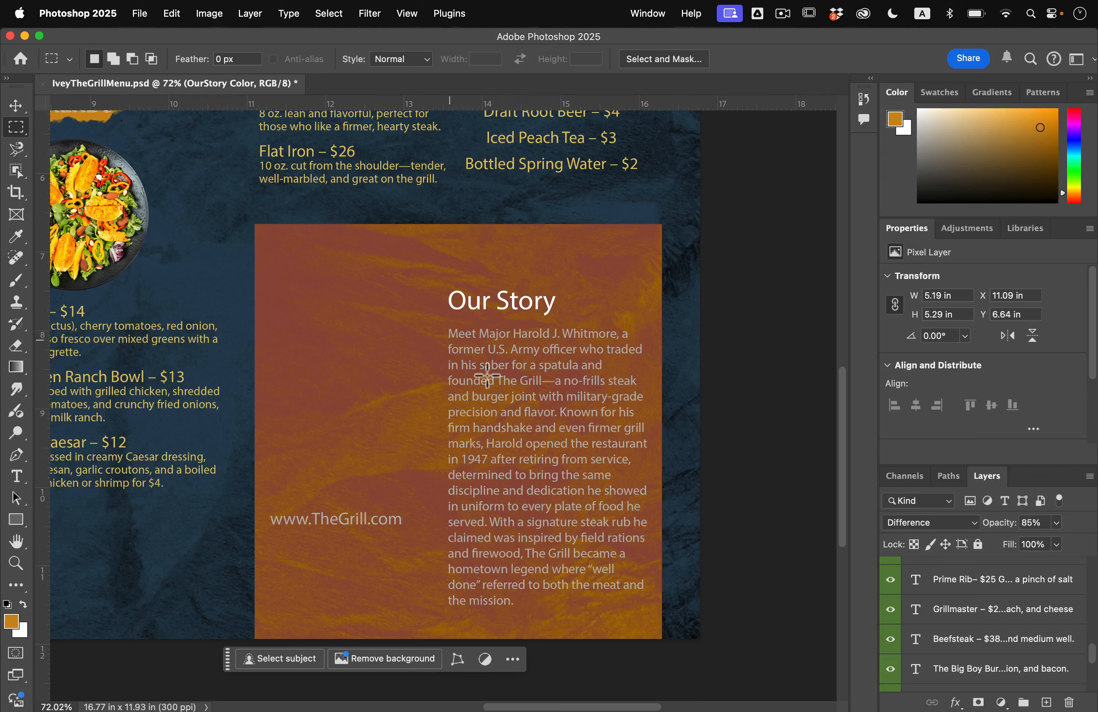
pyautogui.click(16, 106)
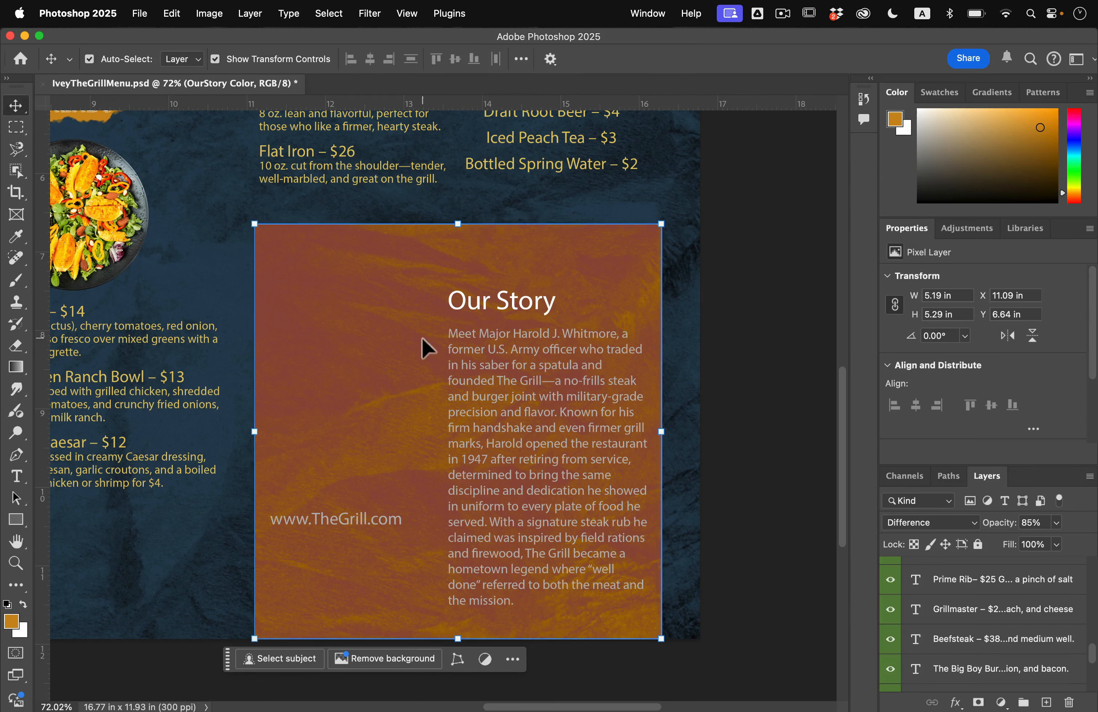
pyautogui.click(509, 304)
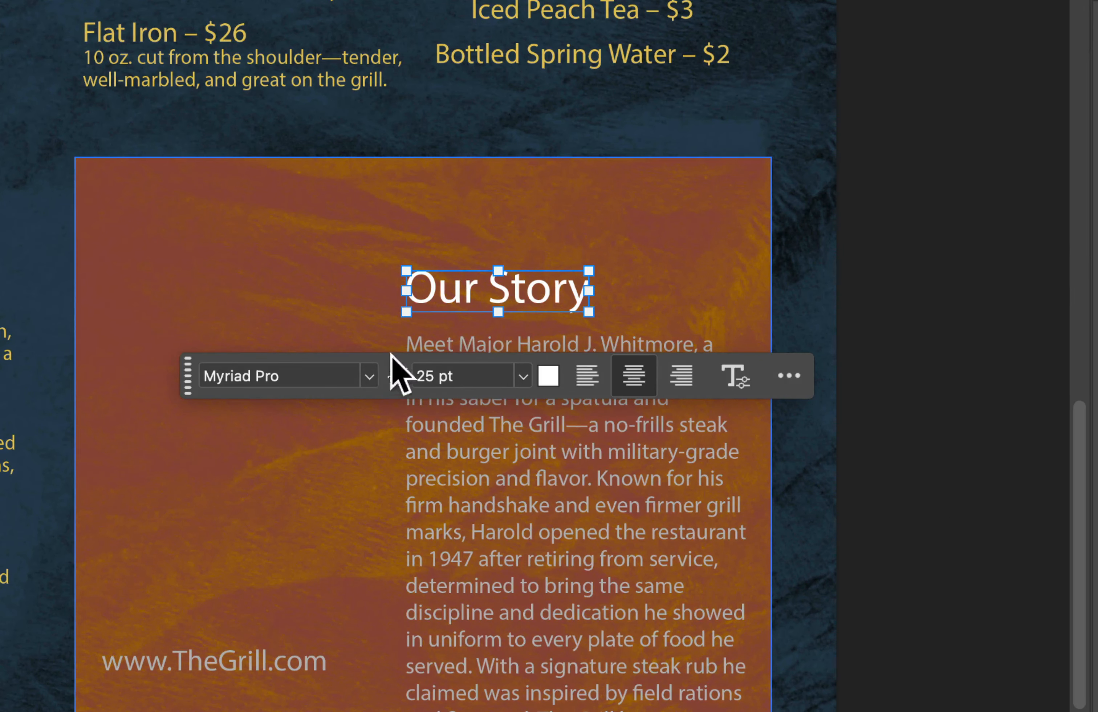
pyautogui.click(426, 352)
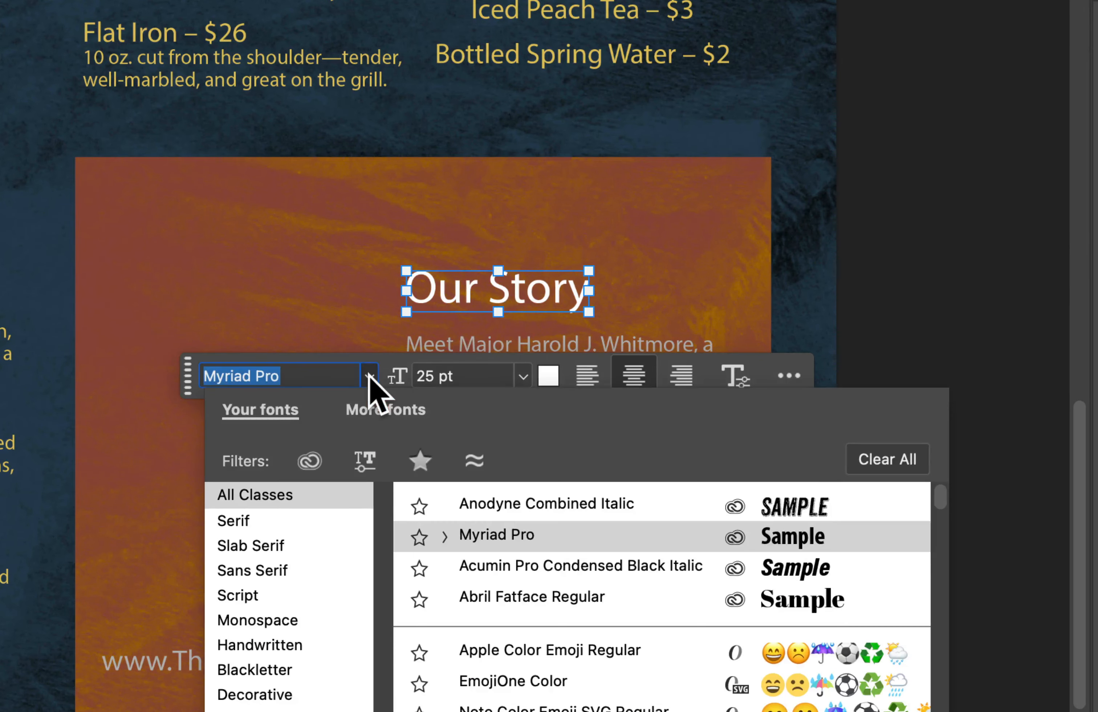
pyautogui.click(471, 503)
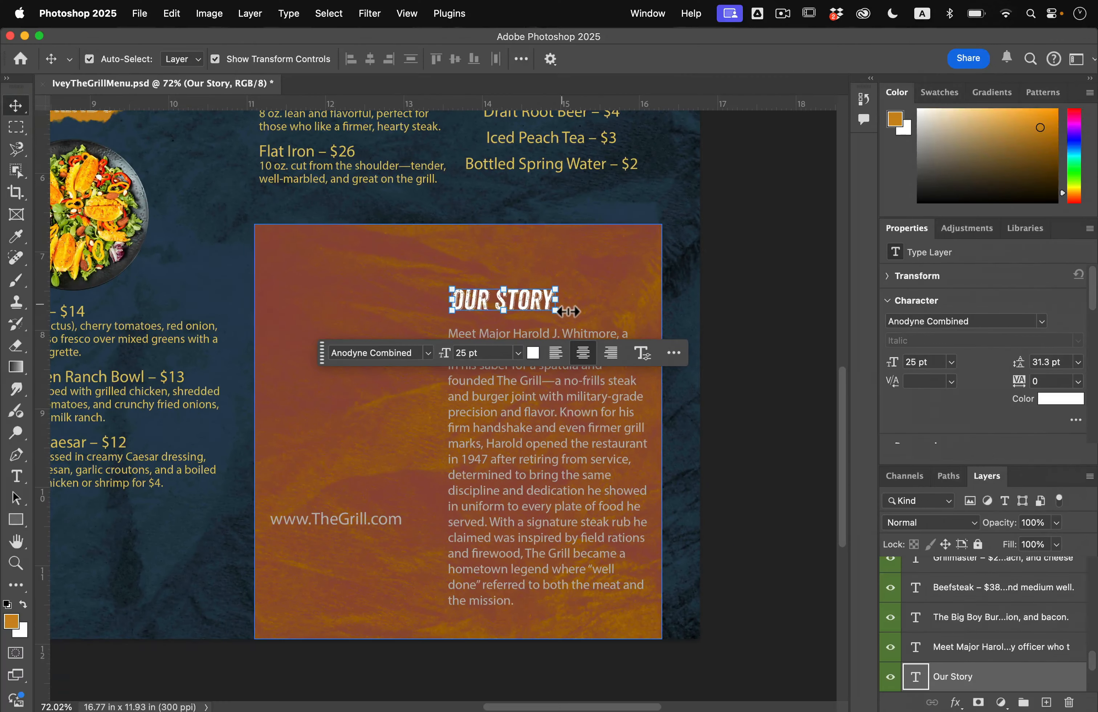
# Enlarge the Our Story heading to about 41.55 pt and position it just above the story paragraph, aligned with the paragraph's left edge.
pyautogui.moveTo(598, 294); pyautogui.dragTo(623, 313)
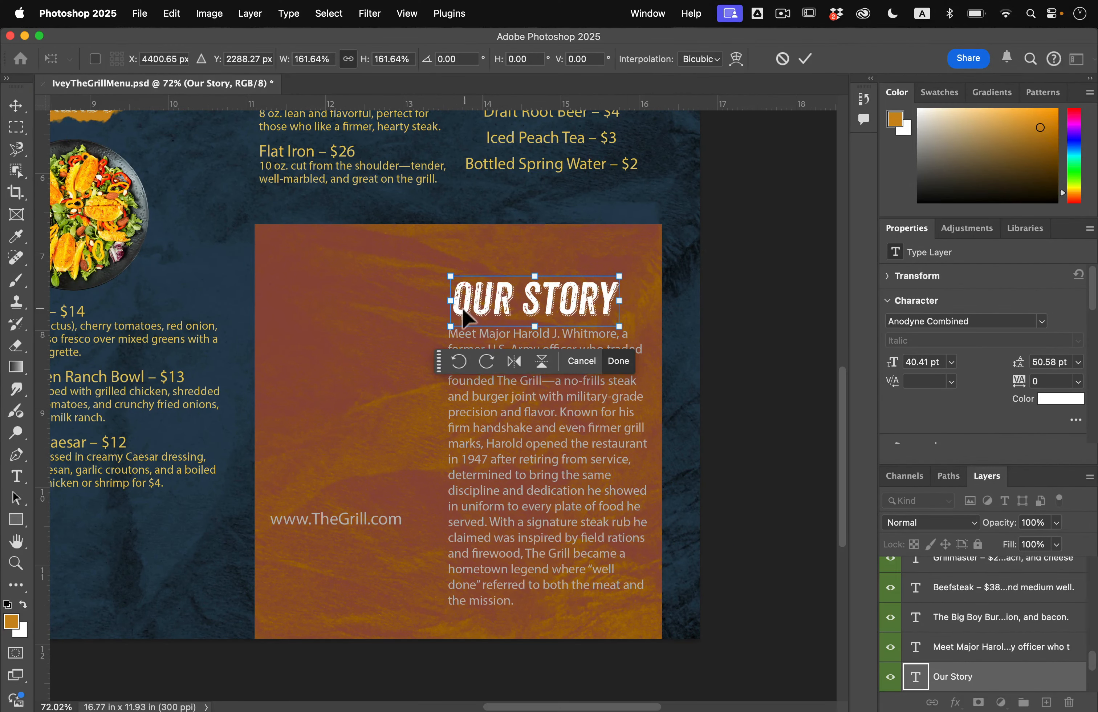
pyautogui.moveTo(452, 304); pyautogui.dragTo(447, 303)
pyautogui.press('Return')
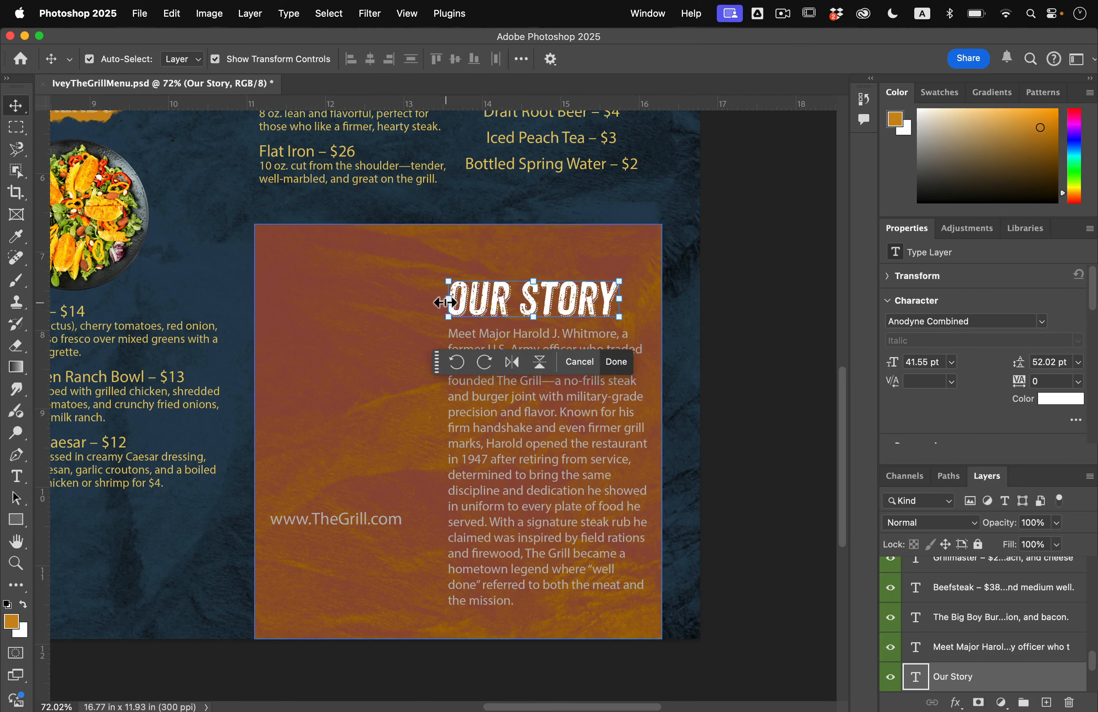
# Recolor all the text of the story paragraph under the heading to a bright yellow, about ecdf09.
pyautogui.click(548, 455)
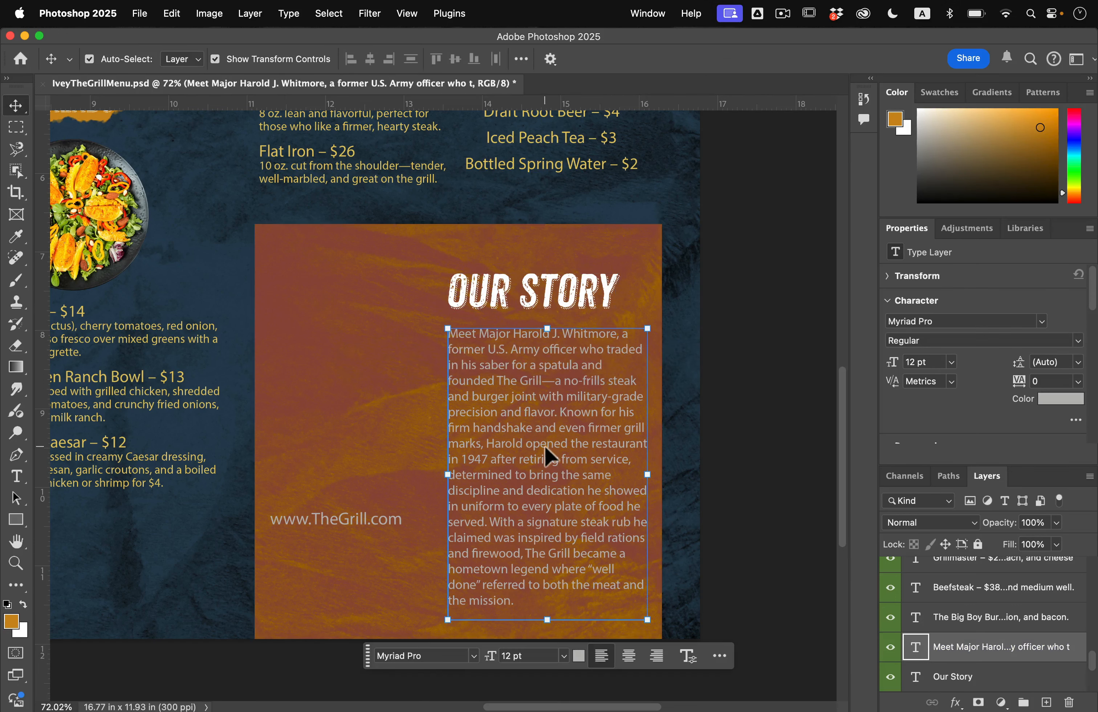
pyautogui.press('t')
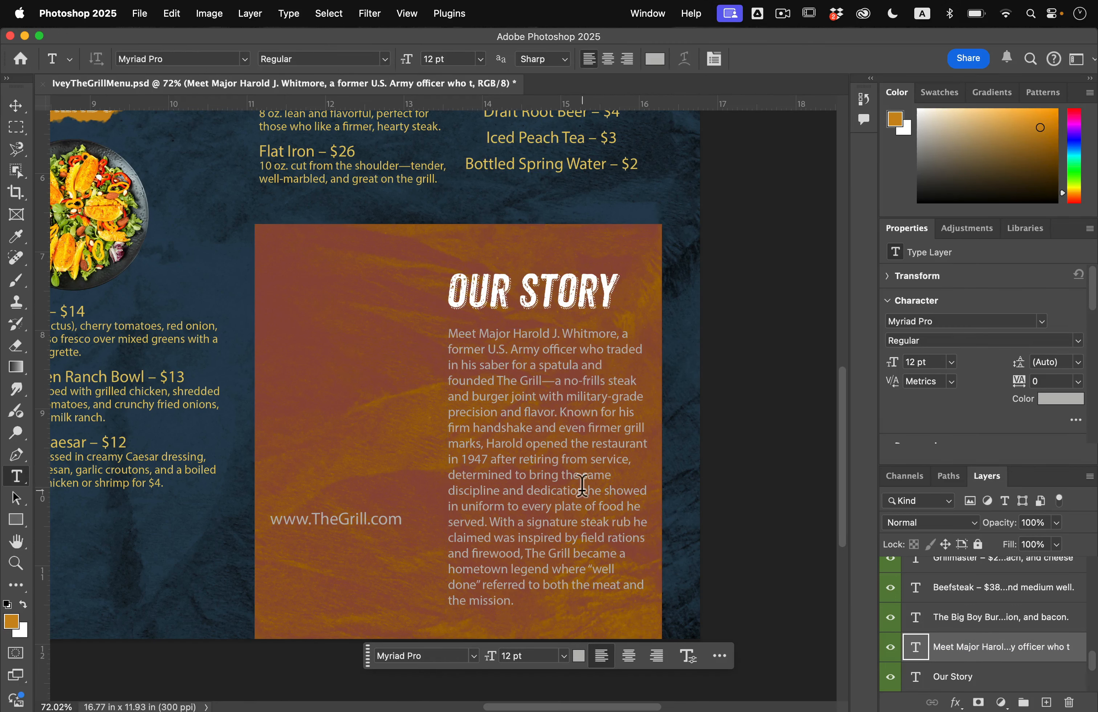
pyautogui.click(551, 369)
pyautogui.press('super+a')
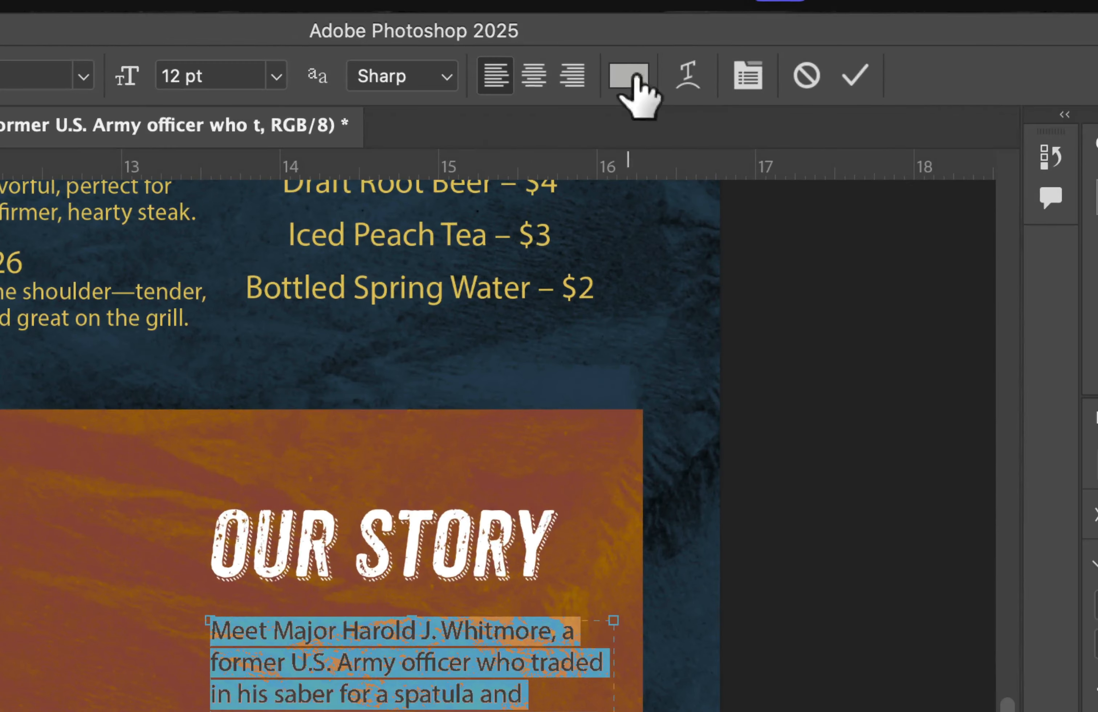
pyautogui.click(654, 59)
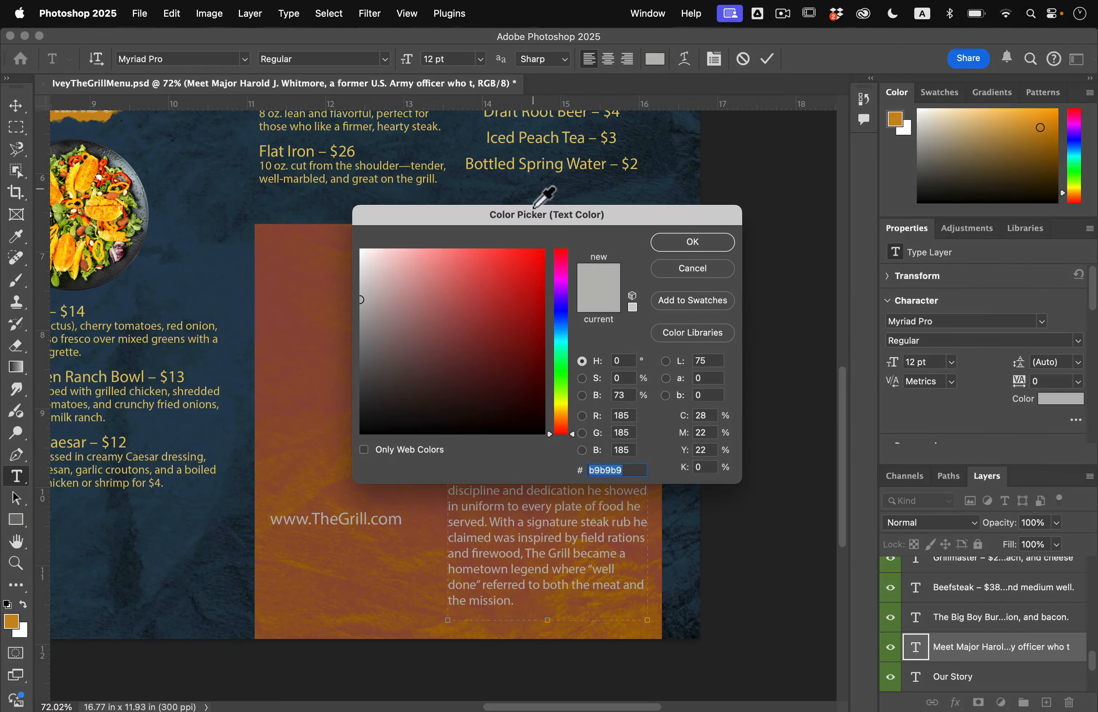
pyautogui.moveTo(454, 295); pyautogui.dragTo(712, 302)
pyautogui.click(746, 406)
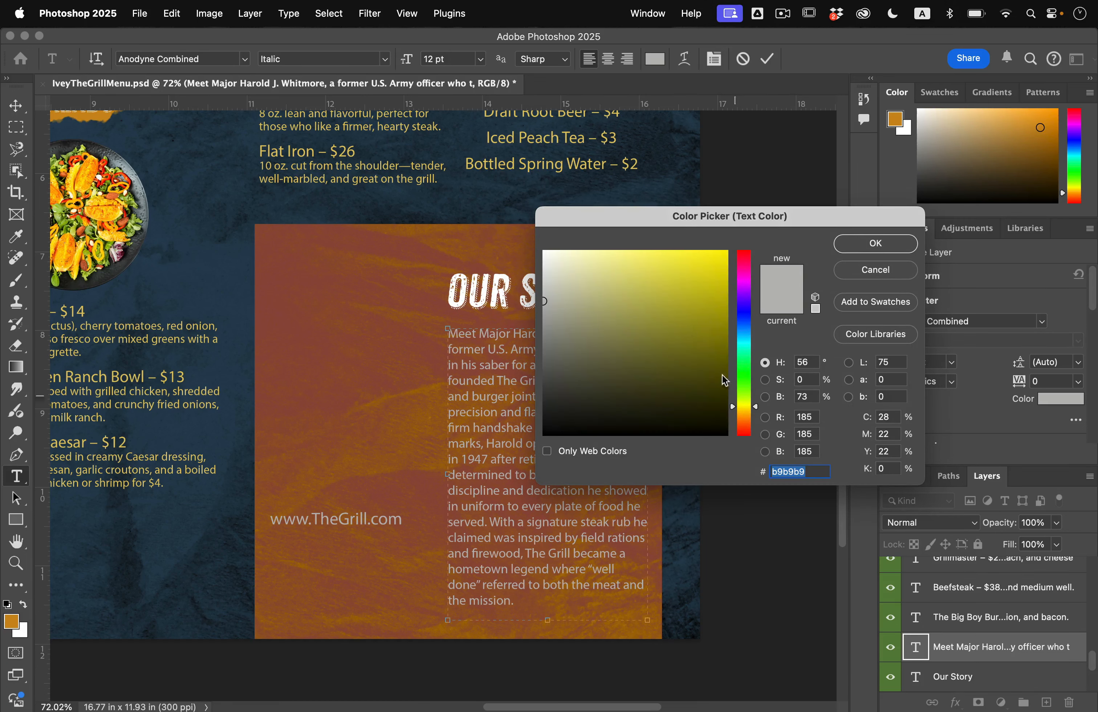
pyautogui.click(703, 322)
pyautogui.moveTo(703, 321); pyautogui.dragTo(715, 260)
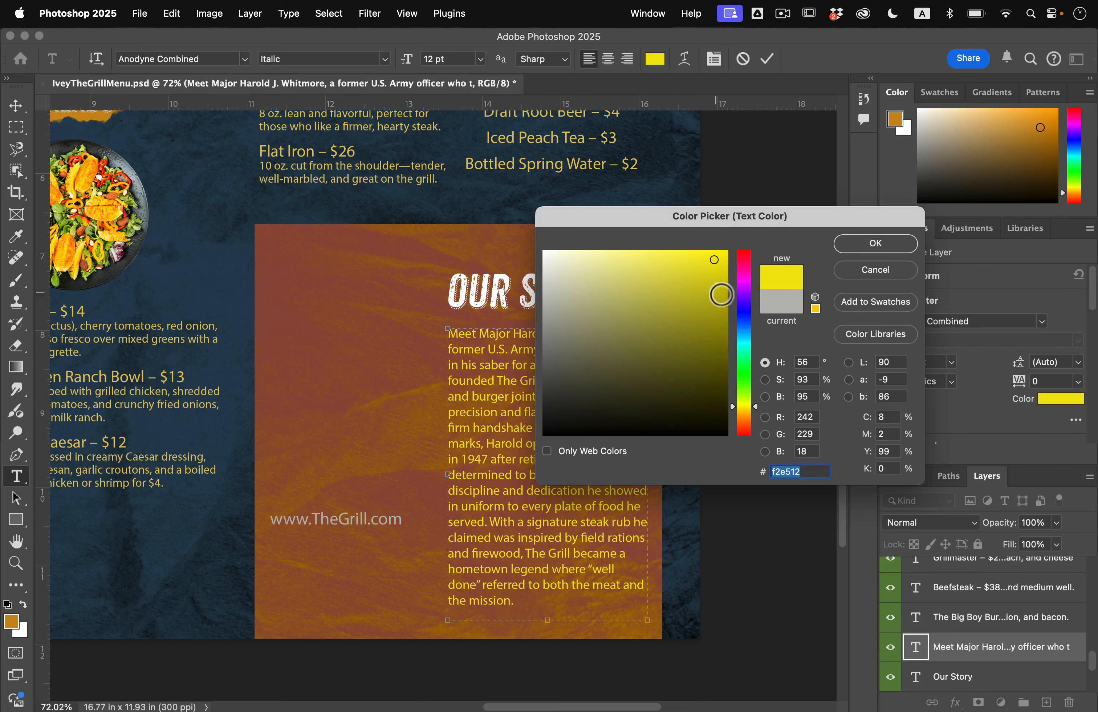
pyautogui.moveTo(718, 294); pyautogui.dragTo(723, 279)
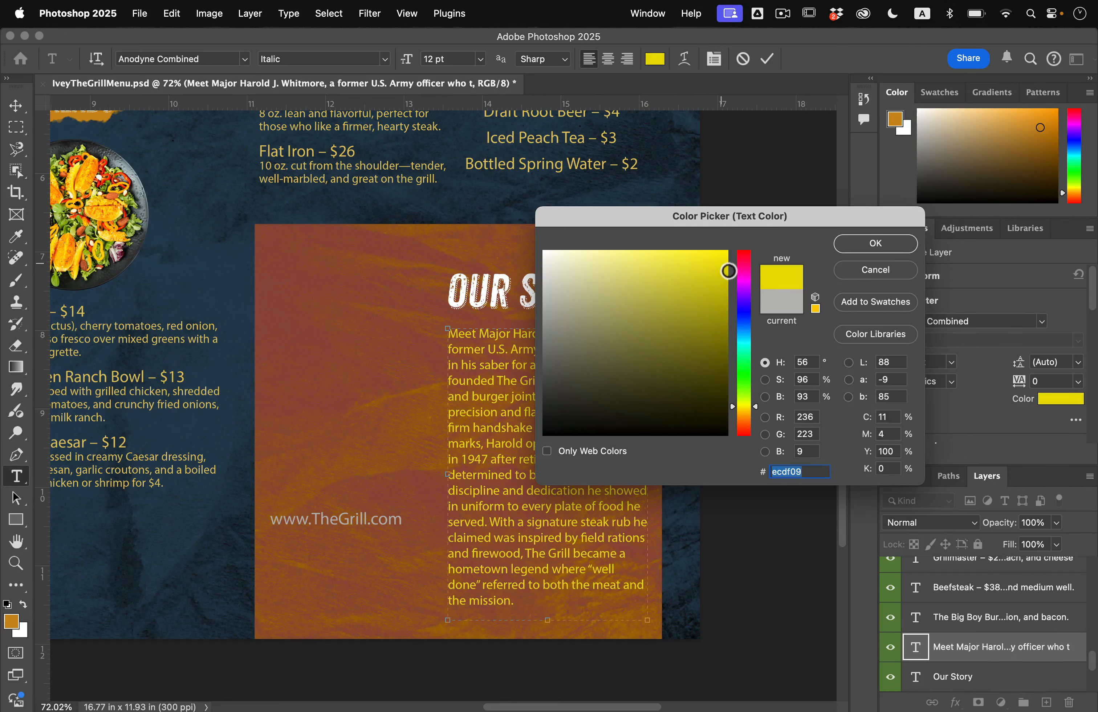
pyautogui.click(877, 244)
pyautogui.click(563, 478)
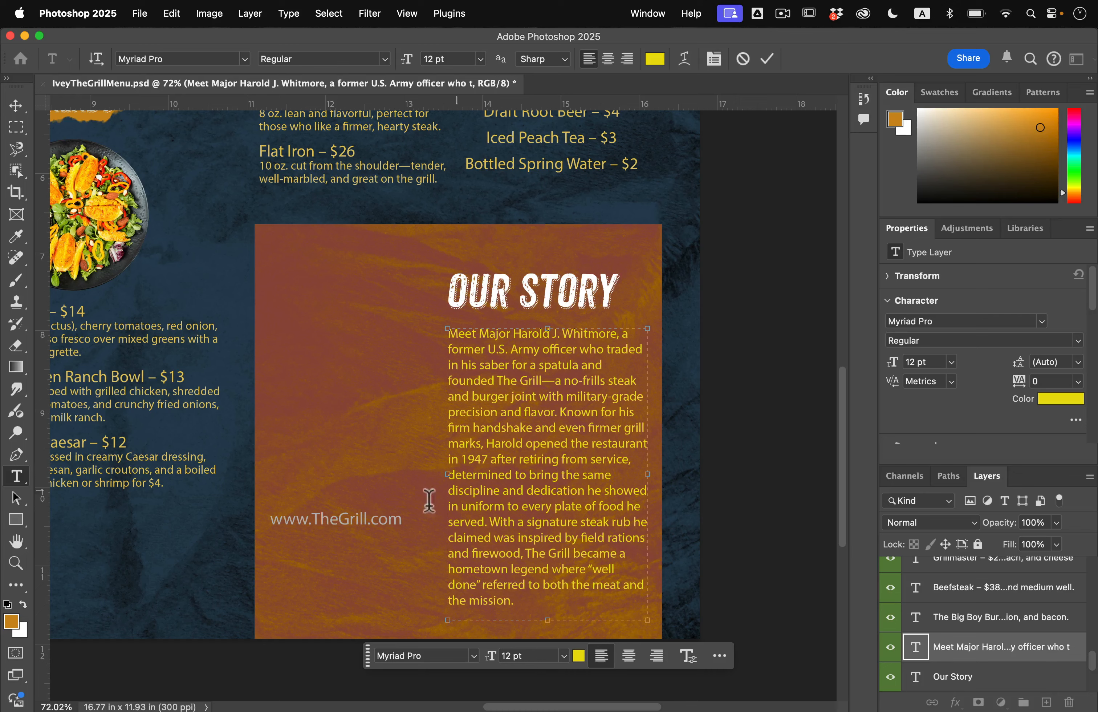
pyautogui.tripleClick(332, 525)
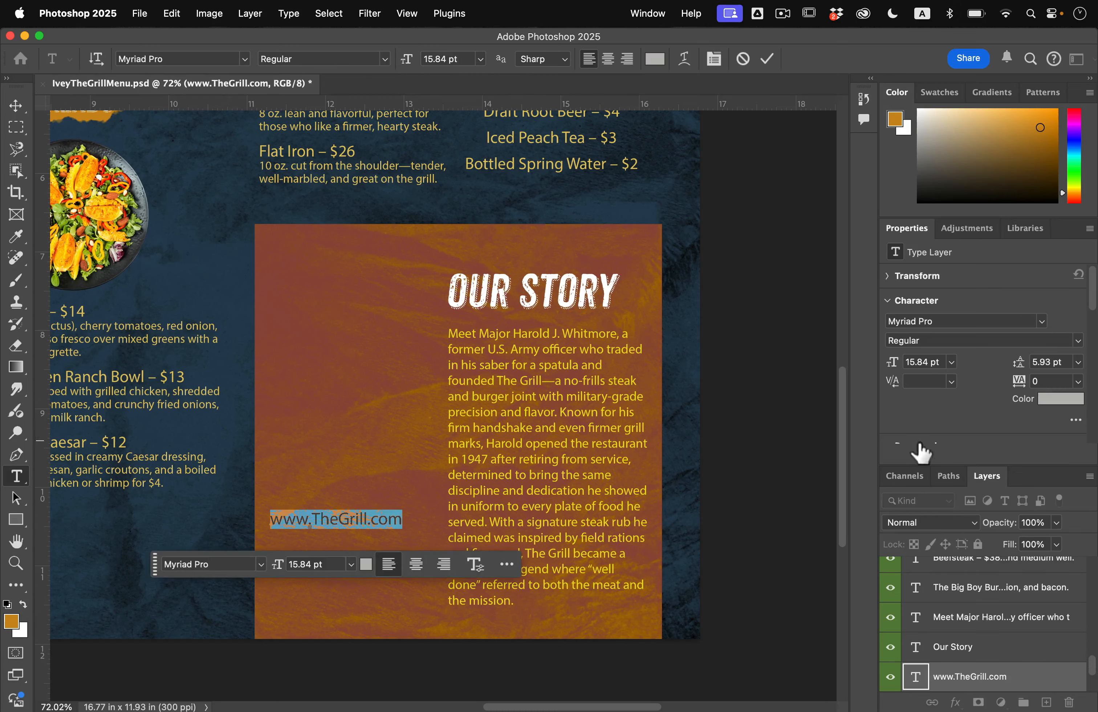
pyautogui.click(1063, 400)
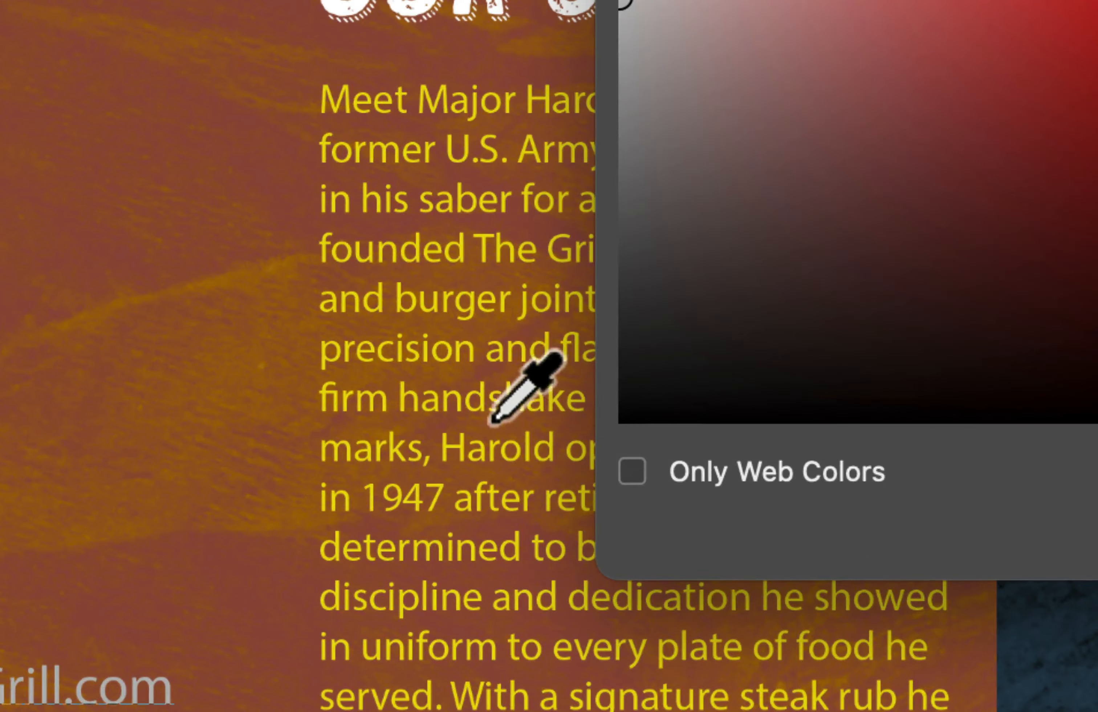
pyautogui.click(482, 403)
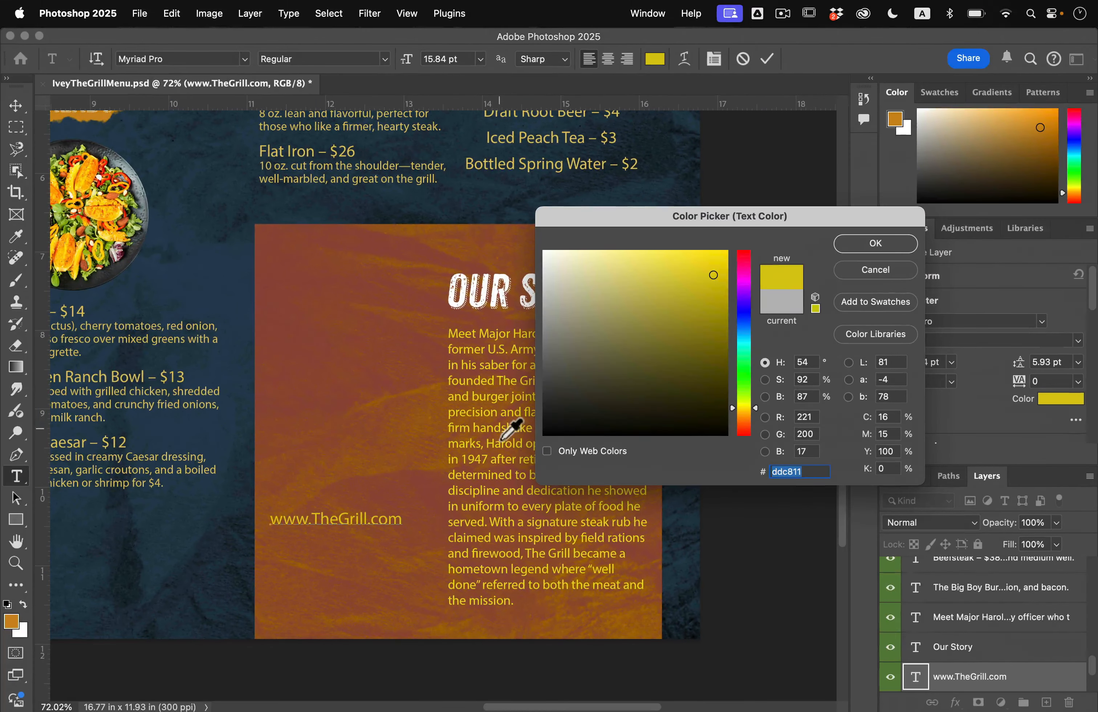
pyautogui.click(880, 250)
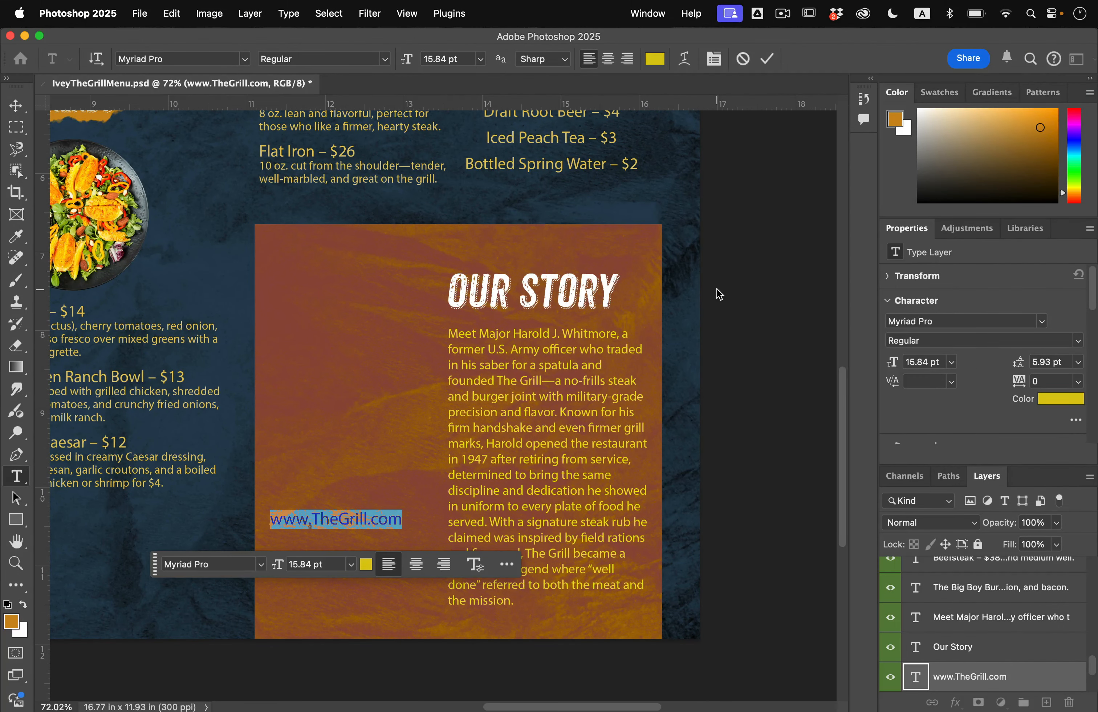
pyautogui.click(1079, 342)
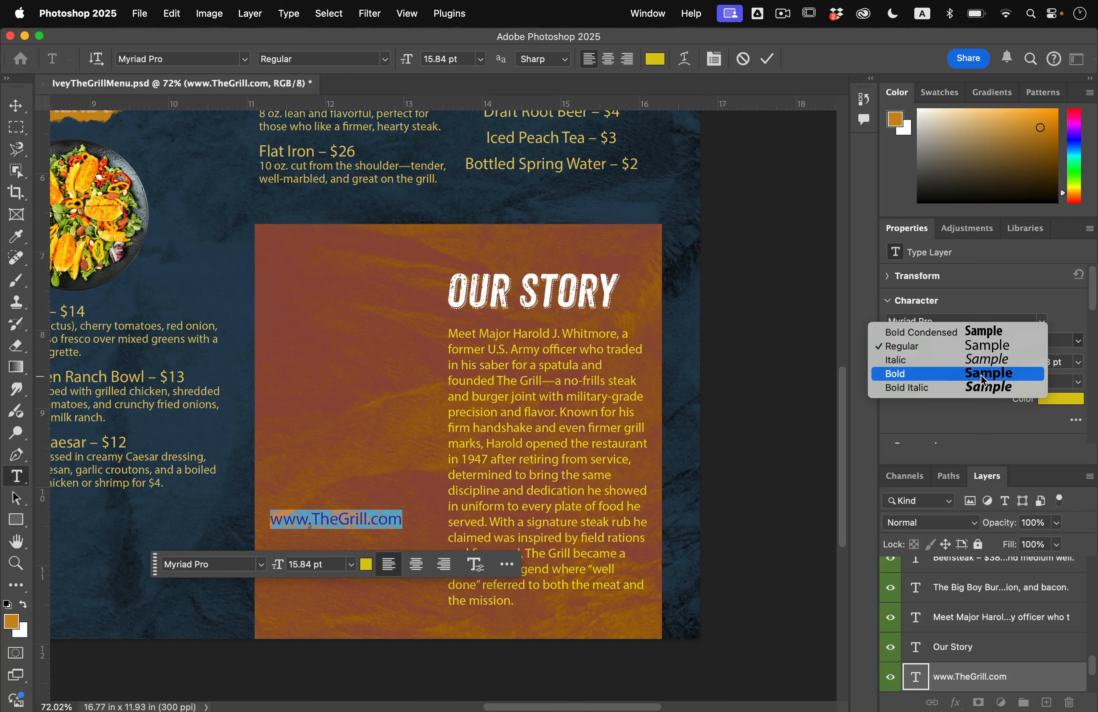
pyautogui.press('Escape')
pyautogui.click(15, 107)
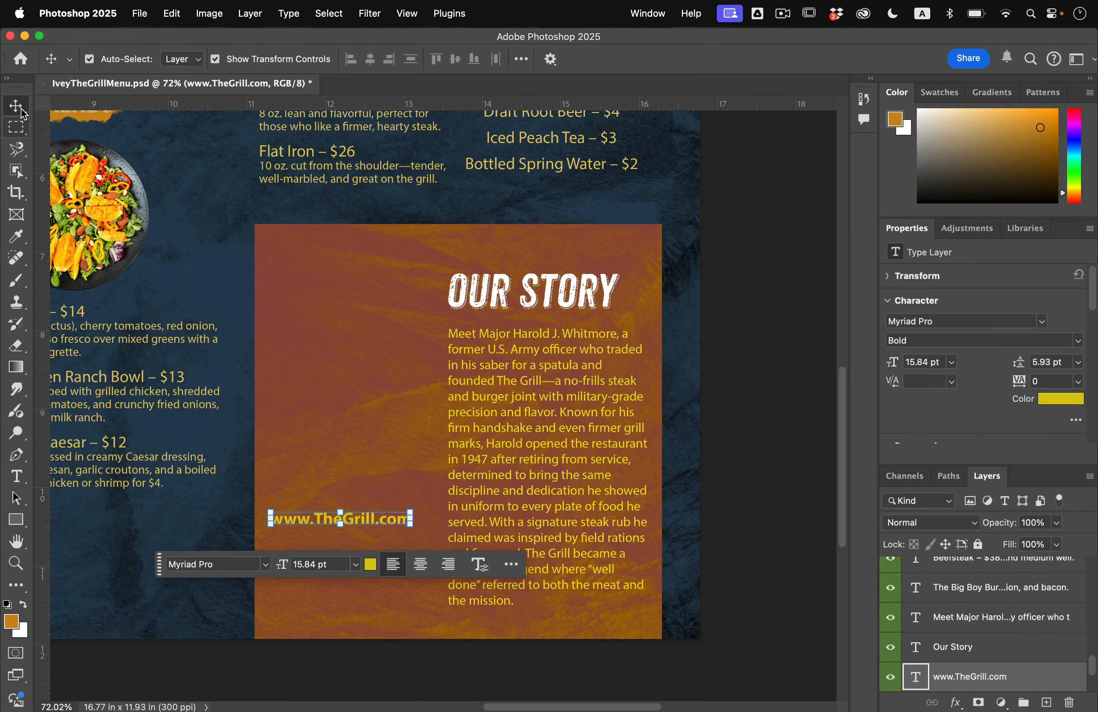
pyautogui.click(783, 523)
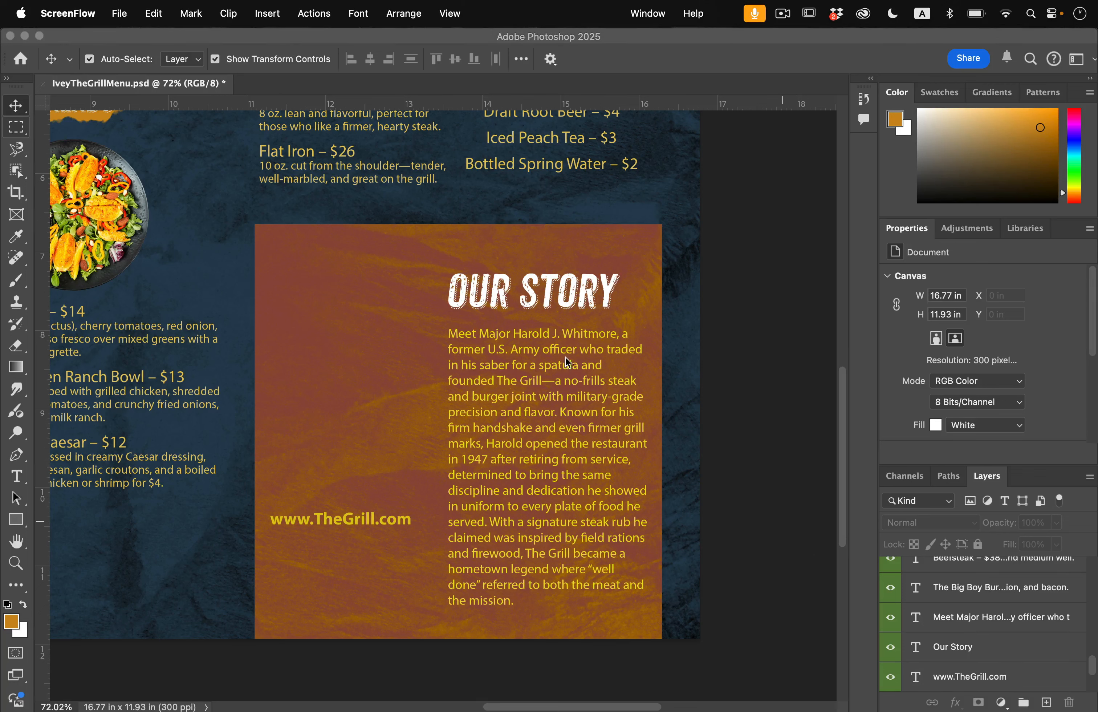
# Switch back to Photoshop and save the menu document IveyTheGrillMenu.psd.
pyautogui.click(116, 10)
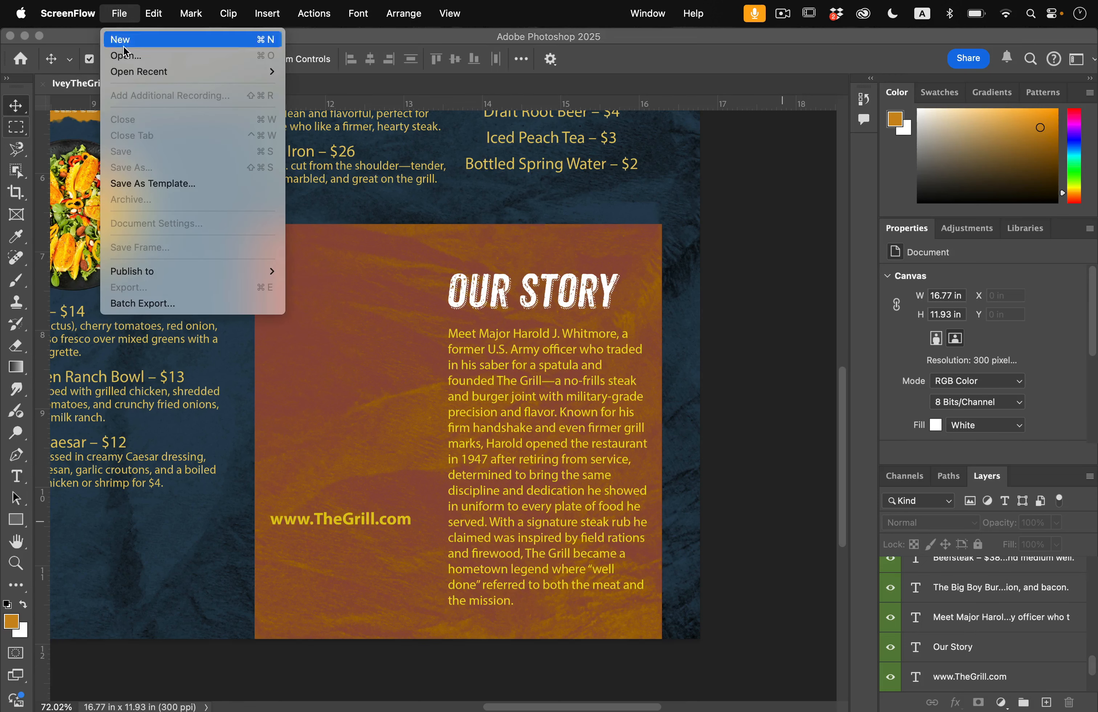
pyautogui.click(120, 8)
pyautogui.click(124, 46)
pyautogui.click(139, 14)
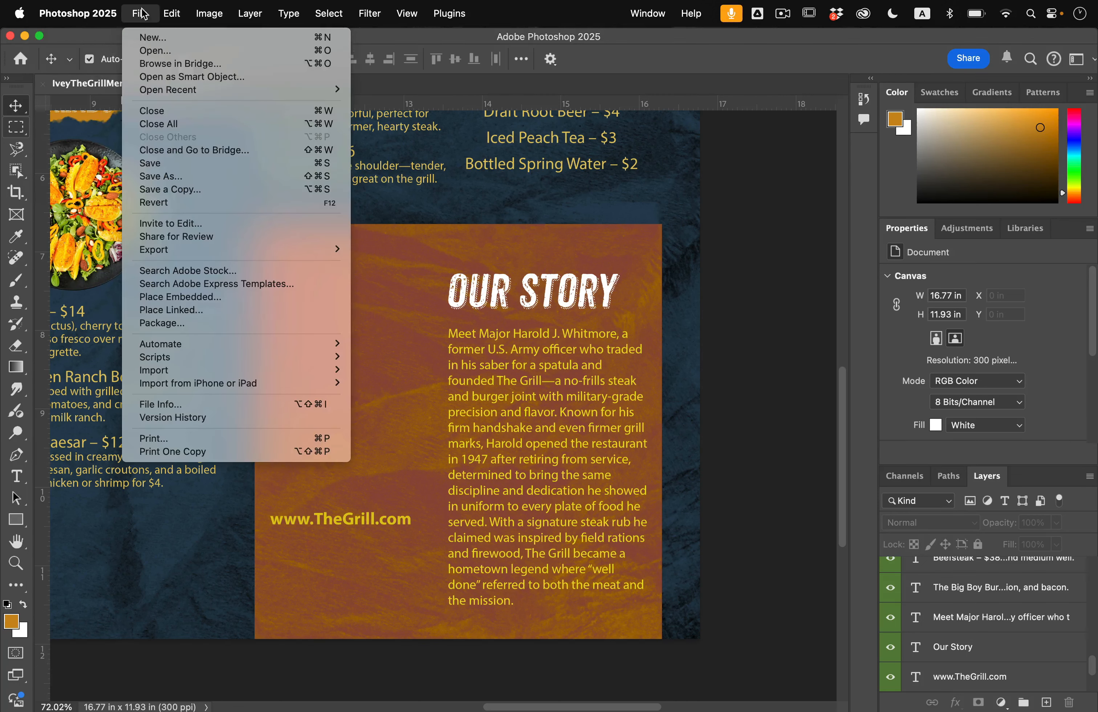
pyautogui.click(159, 171)
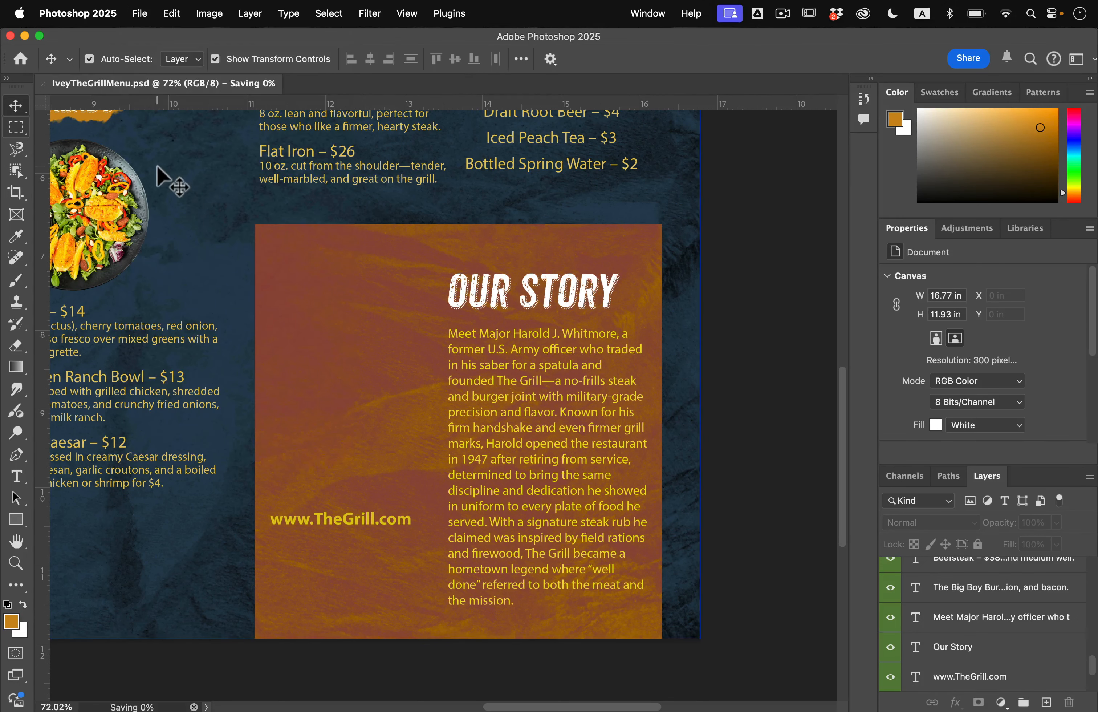
# Open VintagePhoto.jpg from the Restaurant Menu Project folder.
pyautogui.click(139, 14)
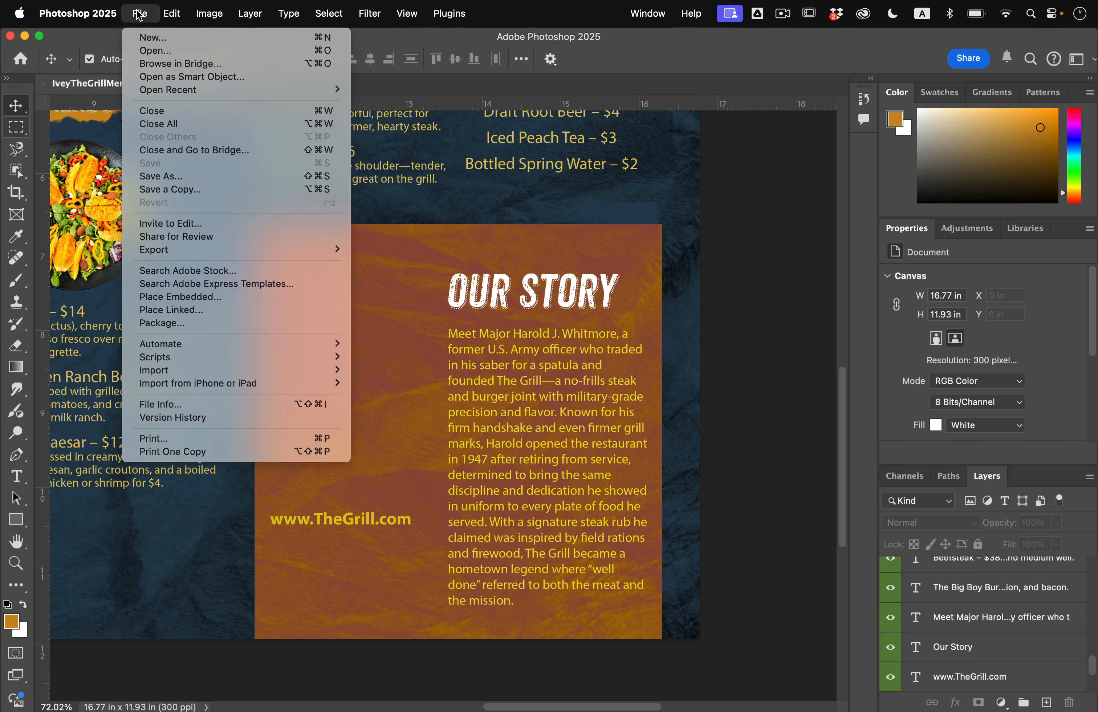
pyautogui.click(154, 51)
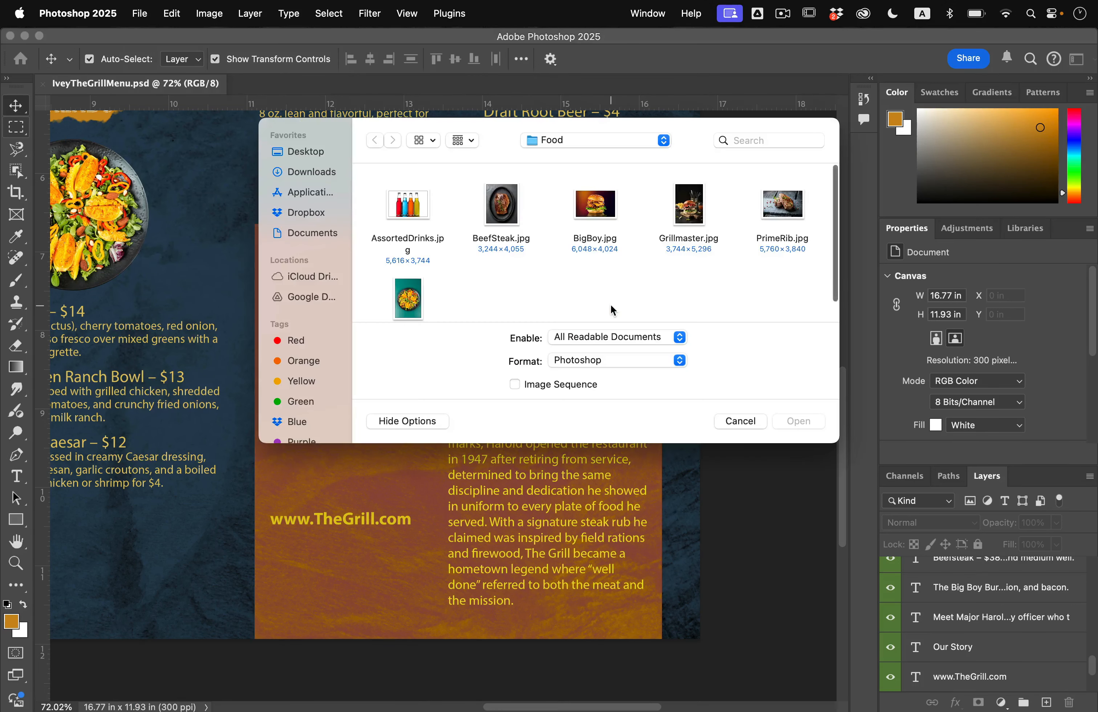
pyautogui.click(573, 143)
pyautogui.click(573, 157)
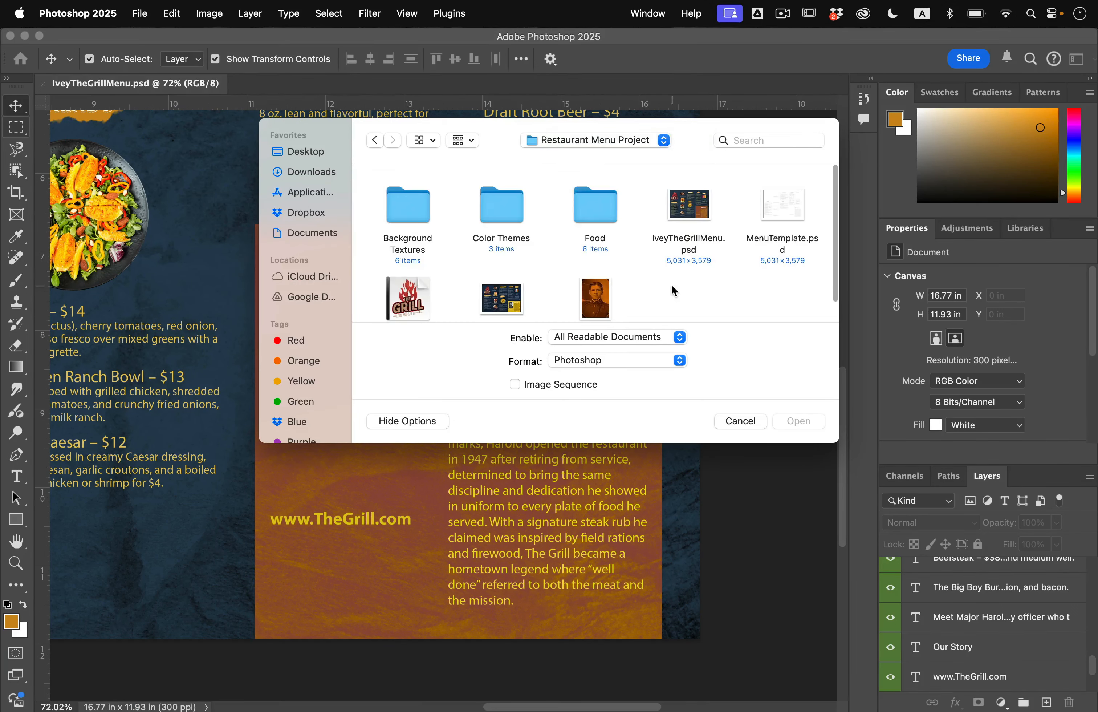
pyautogui.scroll(-3, 645, 289)
pyautogui.click(593, 263)
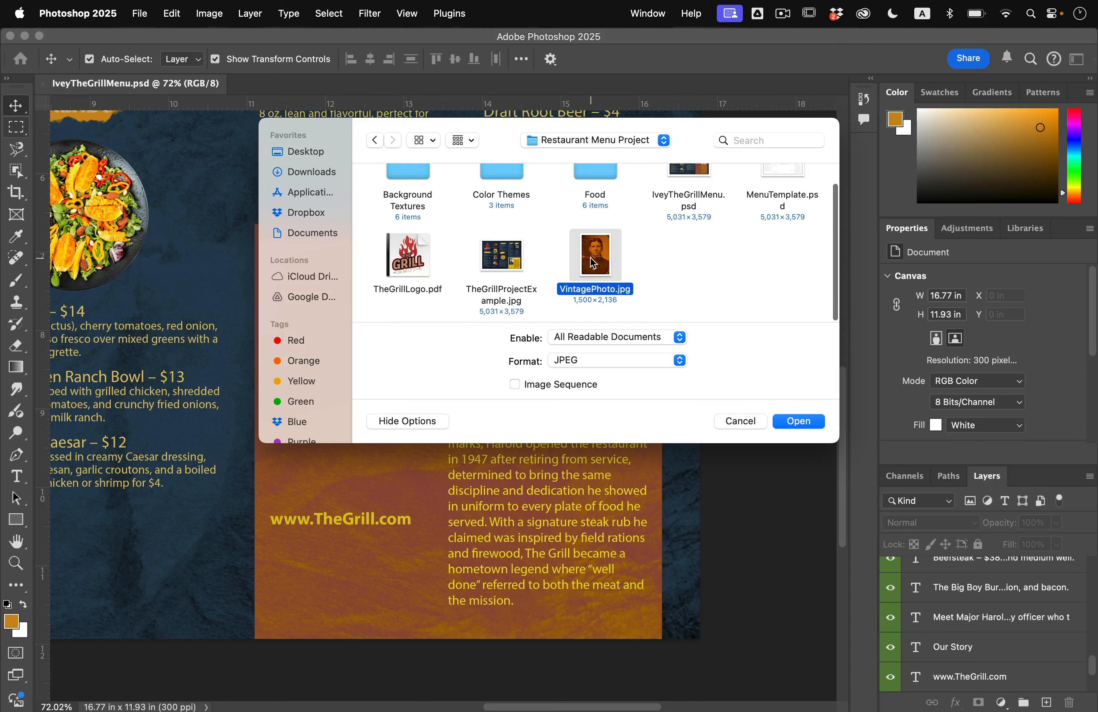
pyautogui.click(804, 426)
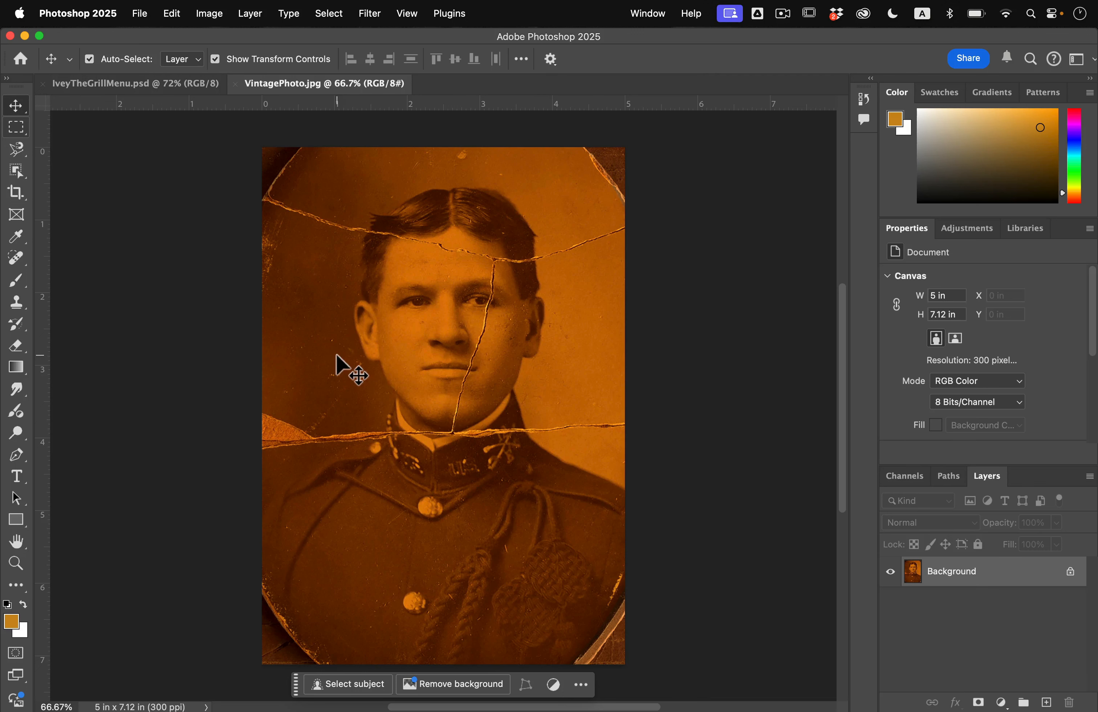
# Add a Curves adjustment layer above the Background and float its Properties panel beside the portrait, lengthened to show the whole curve.
pyautogui.press('super+z')
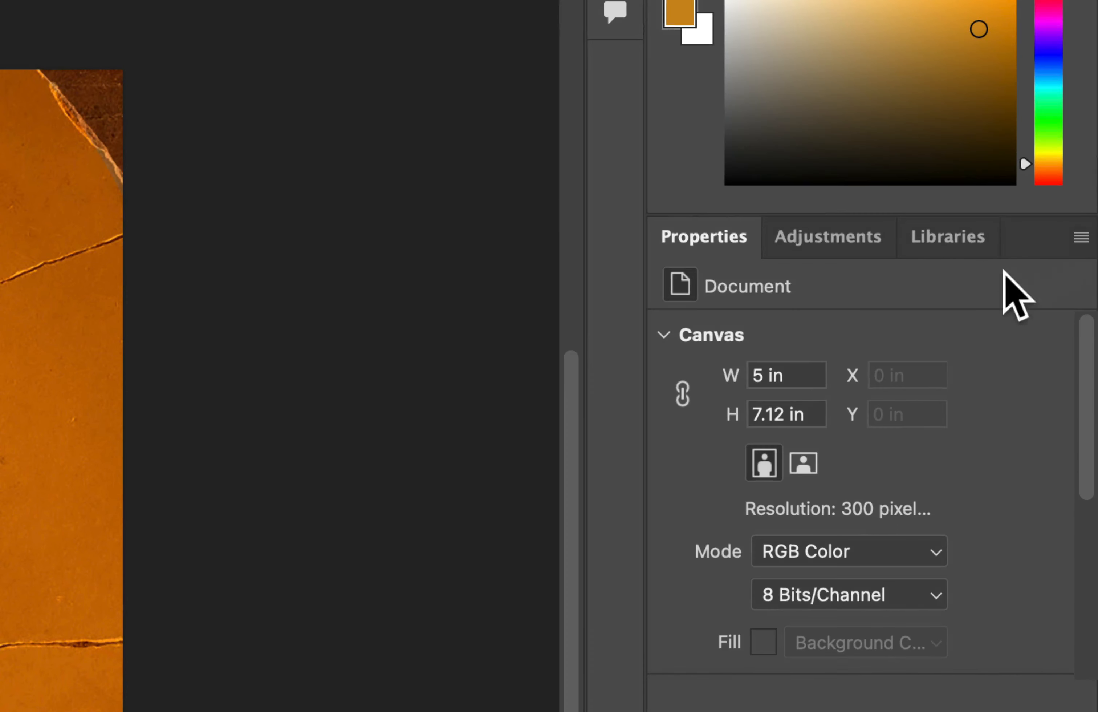
pyautogui.click(842, 237)
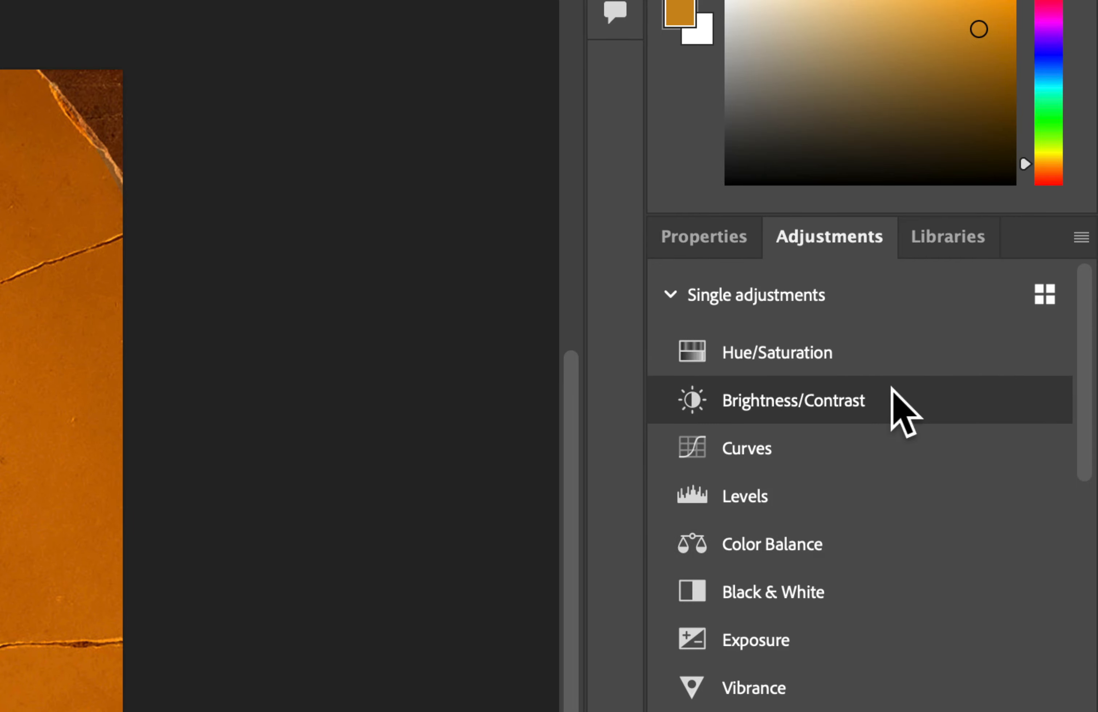
pyautogui.click(788, 451)
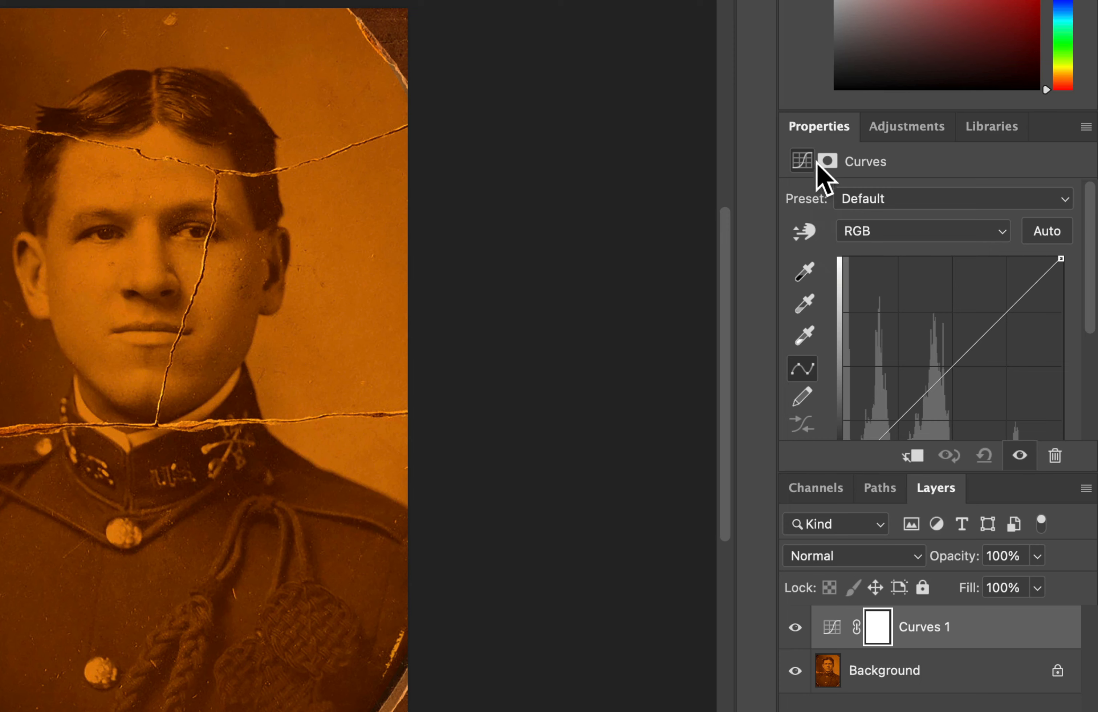
pyautogui.moveTo(826, 123); pyautogui.dragTo(400, 142)
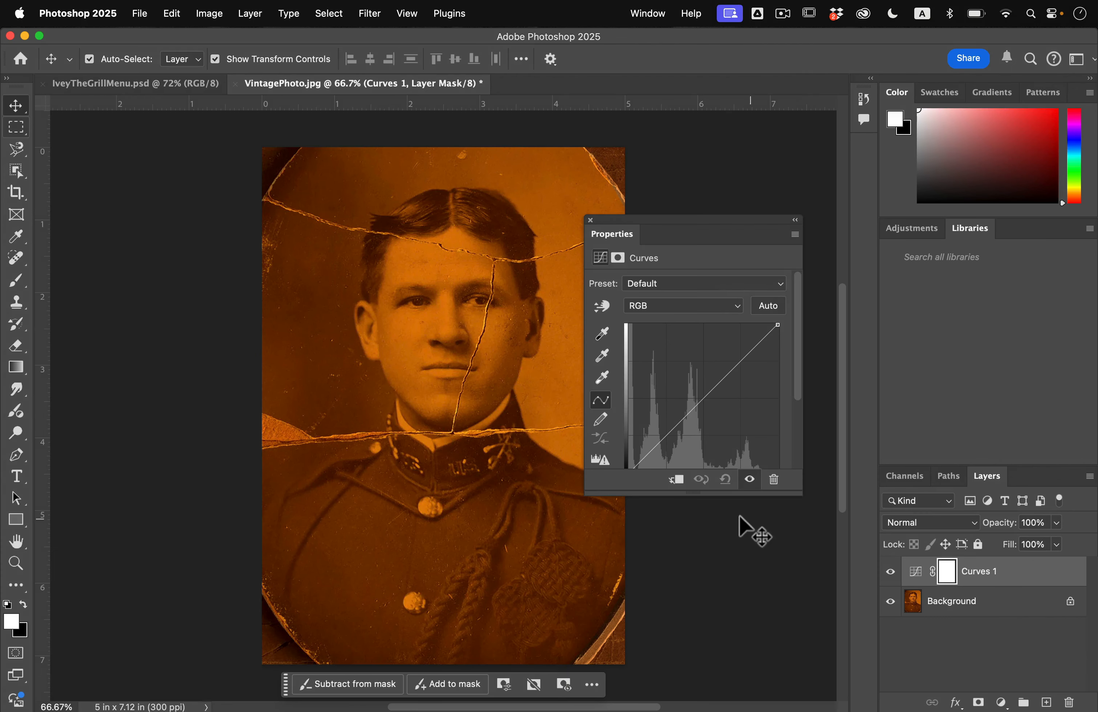
pyautogui.moveTo(700, 493); pyautogui.dragTo(708, 540)
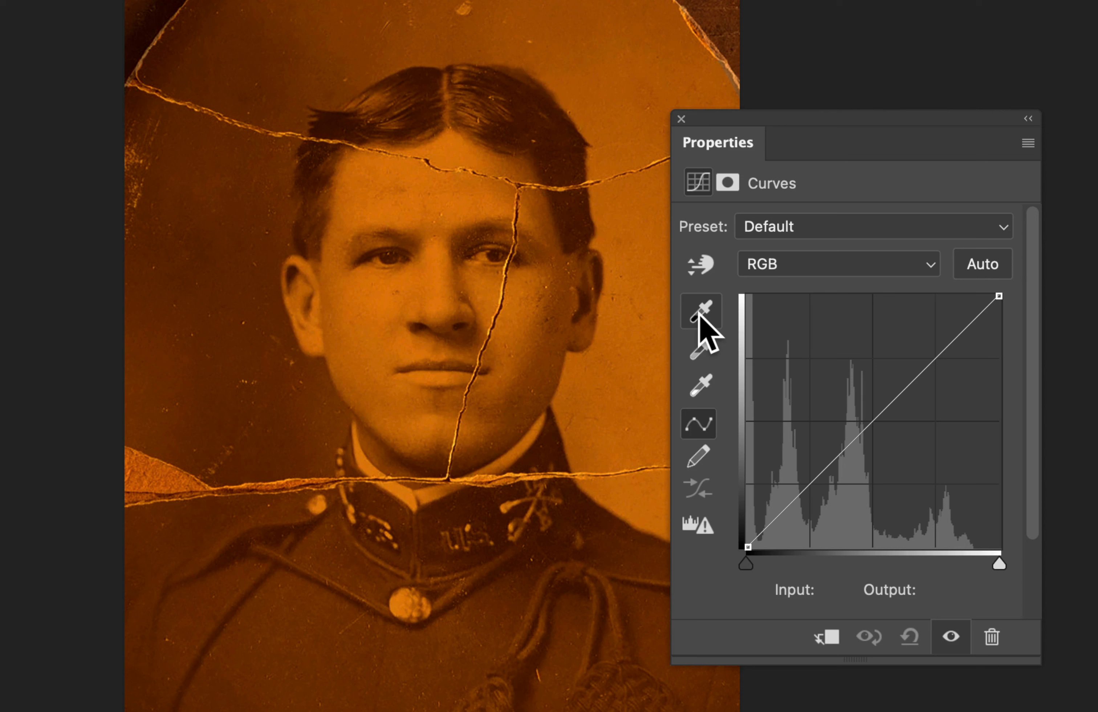
# Sample a light area of the photo as the Curves white point and a dark area as its black point, and dock the Properties panel beside Libraries.
pyautogui.click(700, 387)
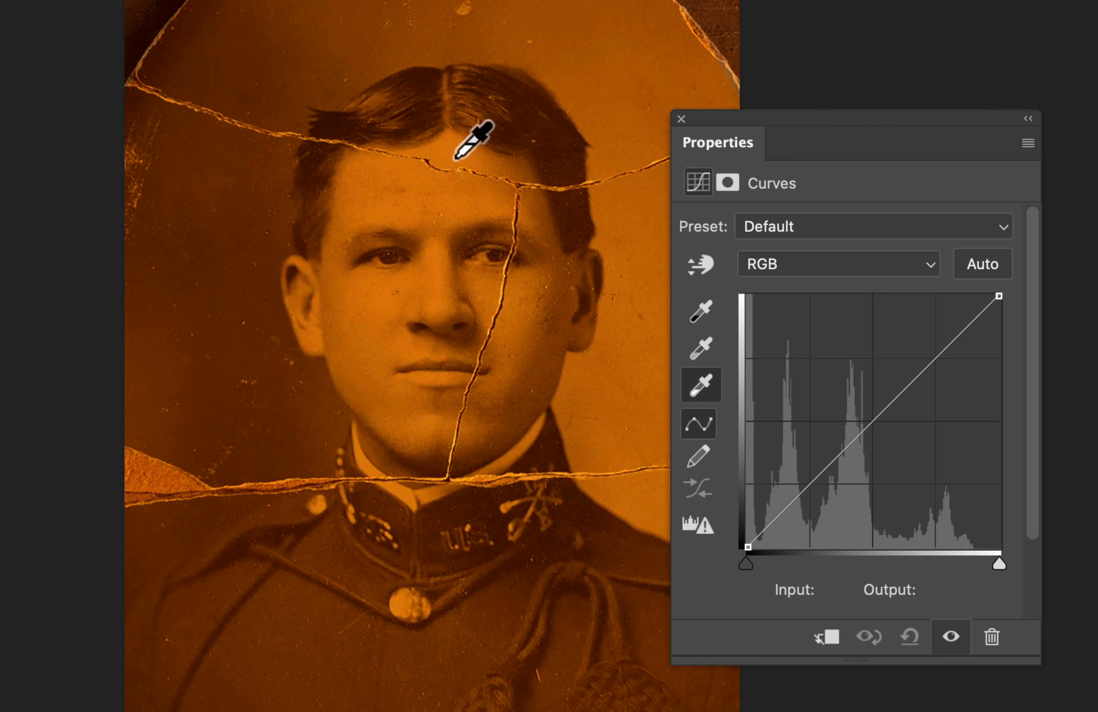
pyautogui.click(440, 307)
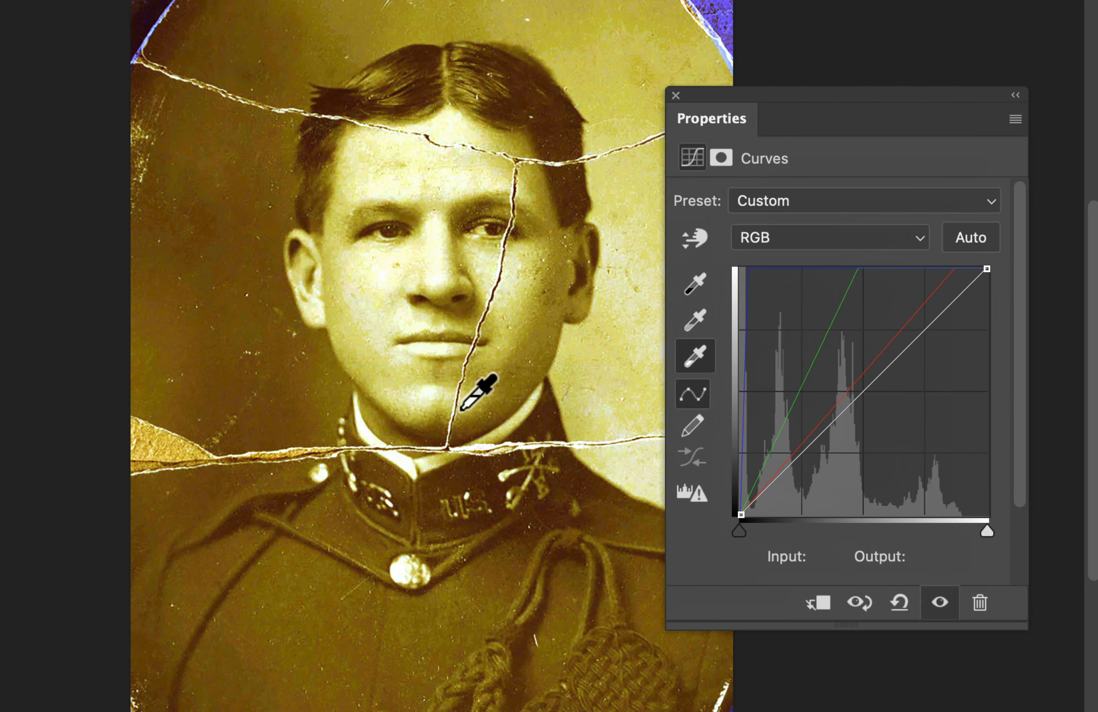
pyautogui.click(603, 335)
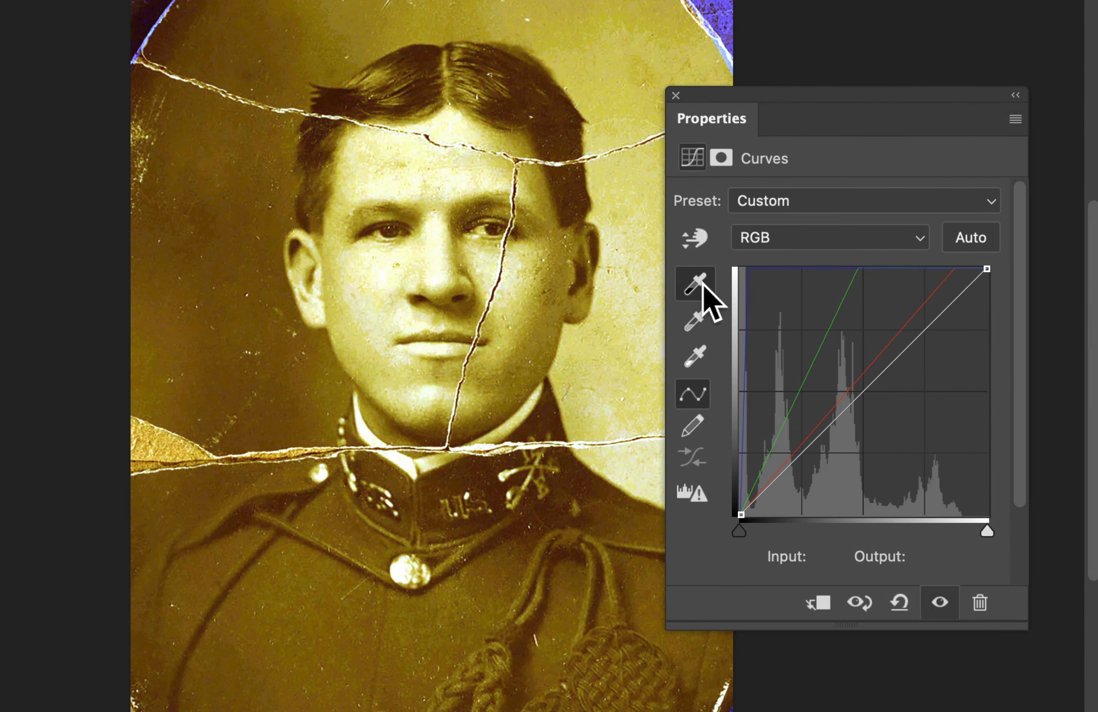
pyautogui.click(236, 524)
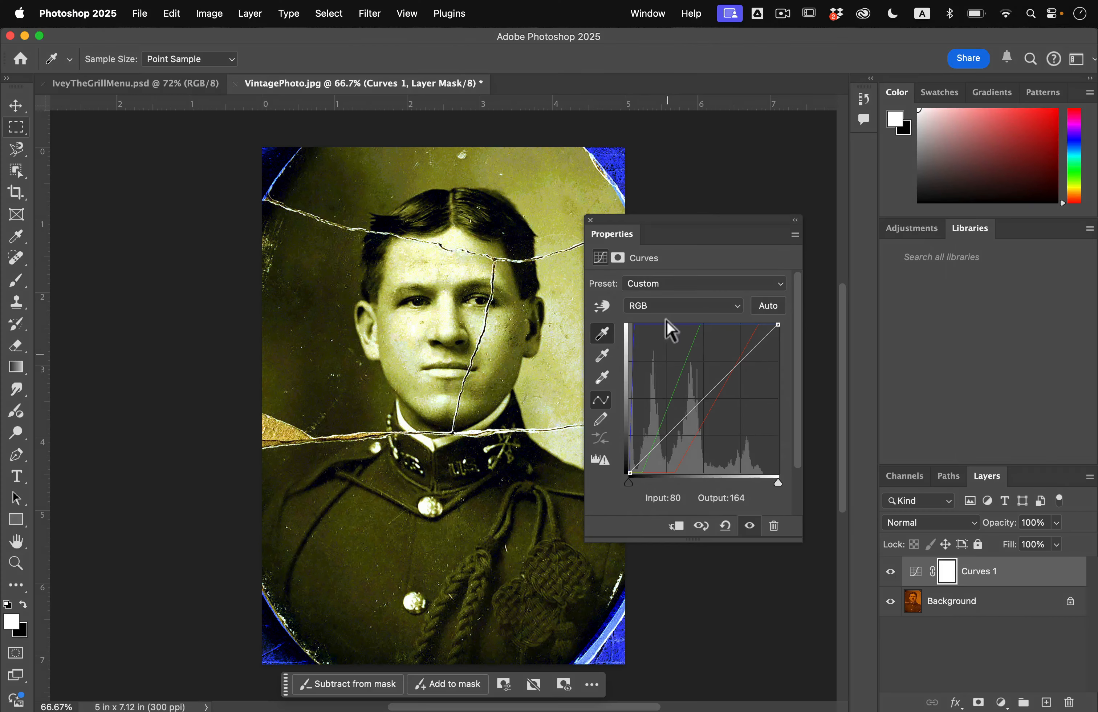
pyautogui.moveTo(619, 238); pyautogui.dragTo(907, 232)
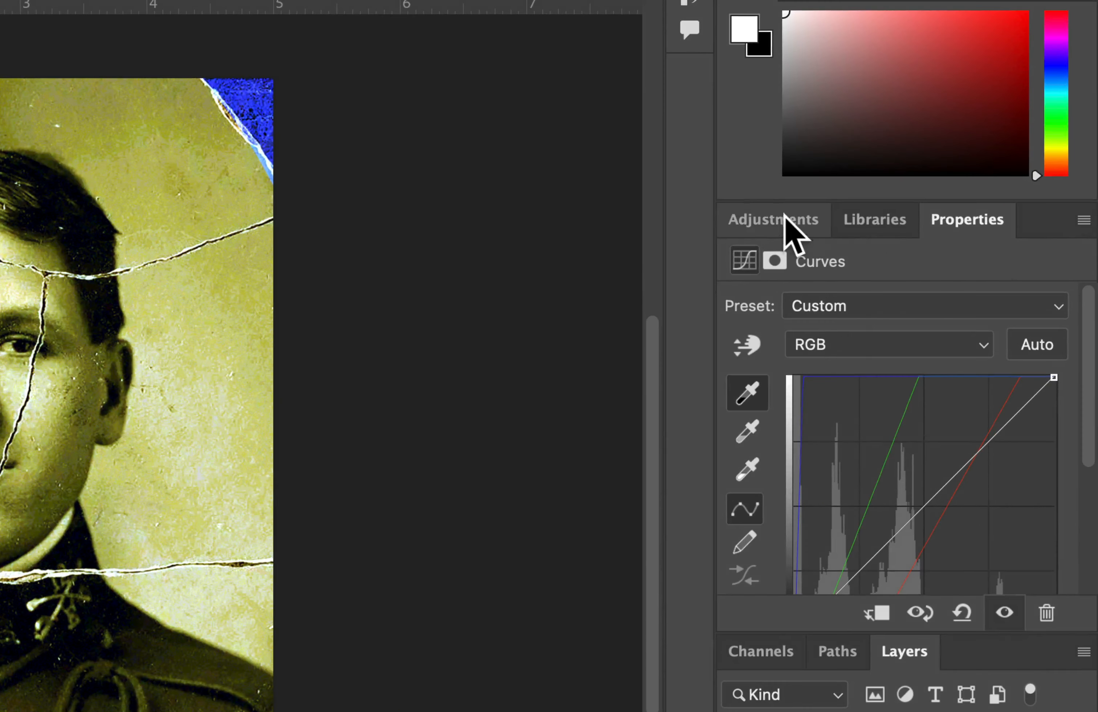
# Add a Black & White adjustment layer above Curves 1 and set its Yellows to 97.
pyautogui.click(909, 226)
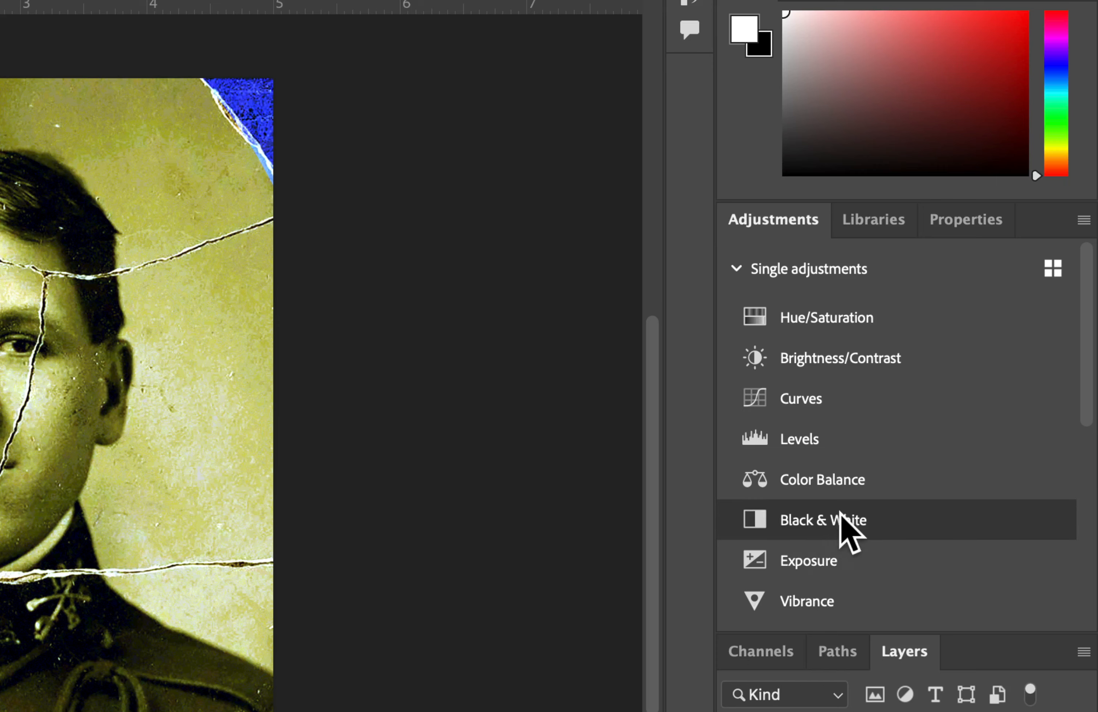
pyautogui.click(829, 514)
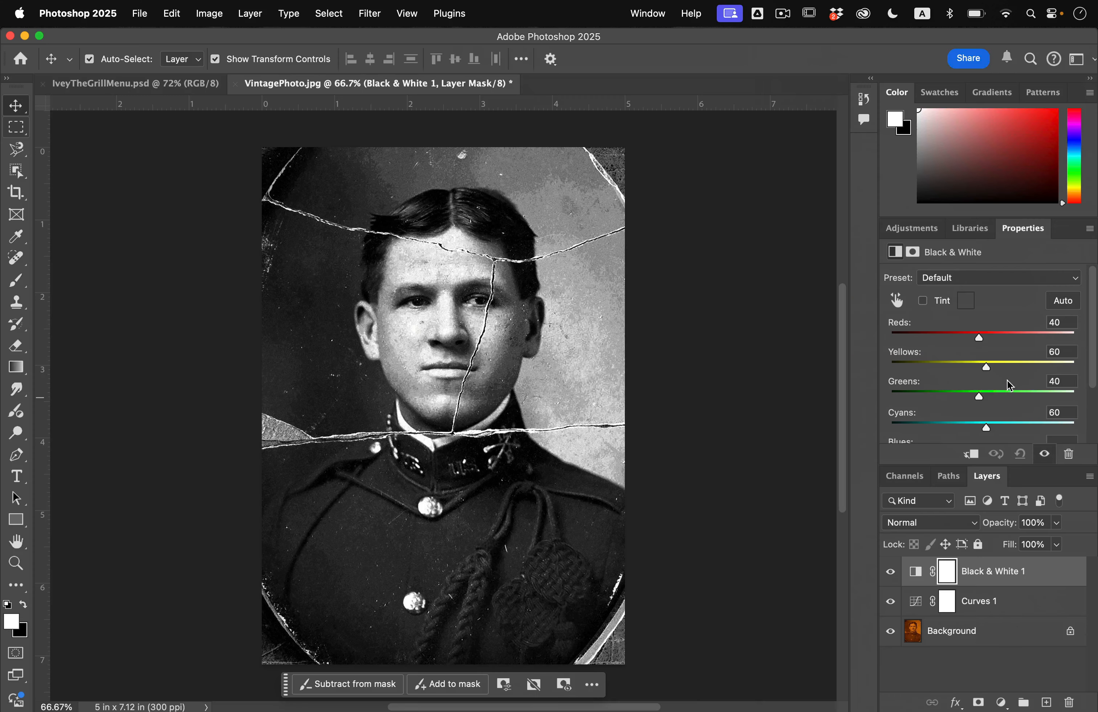
pyautogui.moveTo(988, 370)
pyautogui.mouseDown()
pyautogui.moveTo(961, 369)
pyautogui.moveTo(1002, 377)
pyautogui.mouseUp()
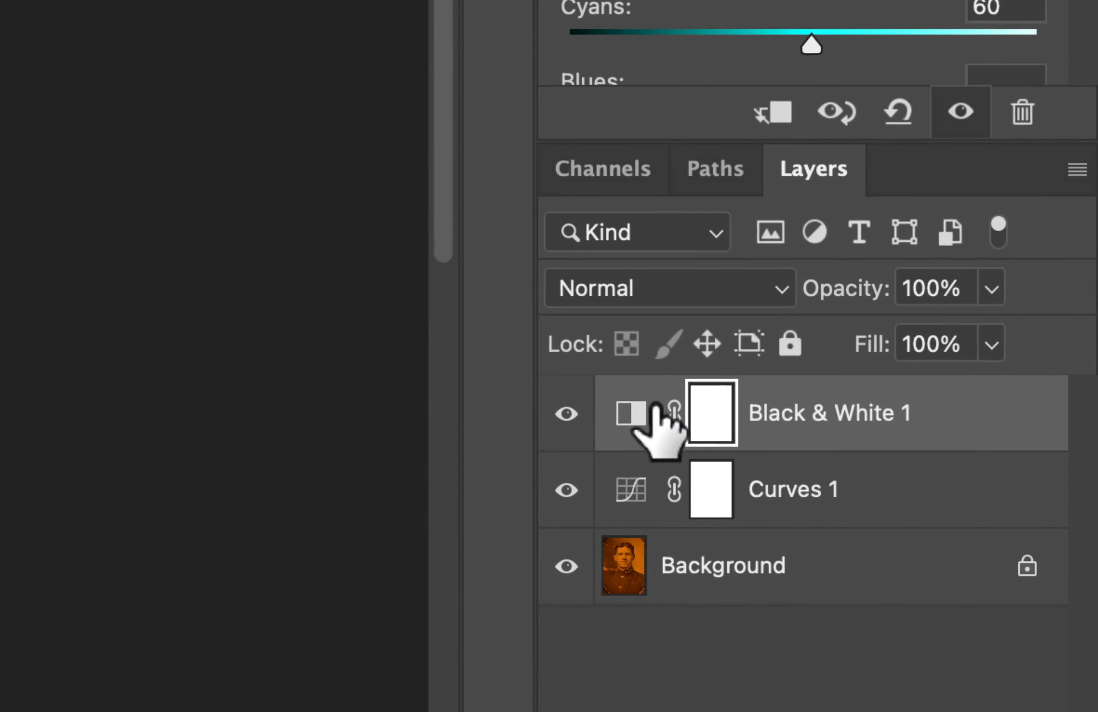
# Toggle the Black & White 1 layer's visibility to compare the photo with and without the adjustment, leaving it visible.
pyautogui.click(933, 602)
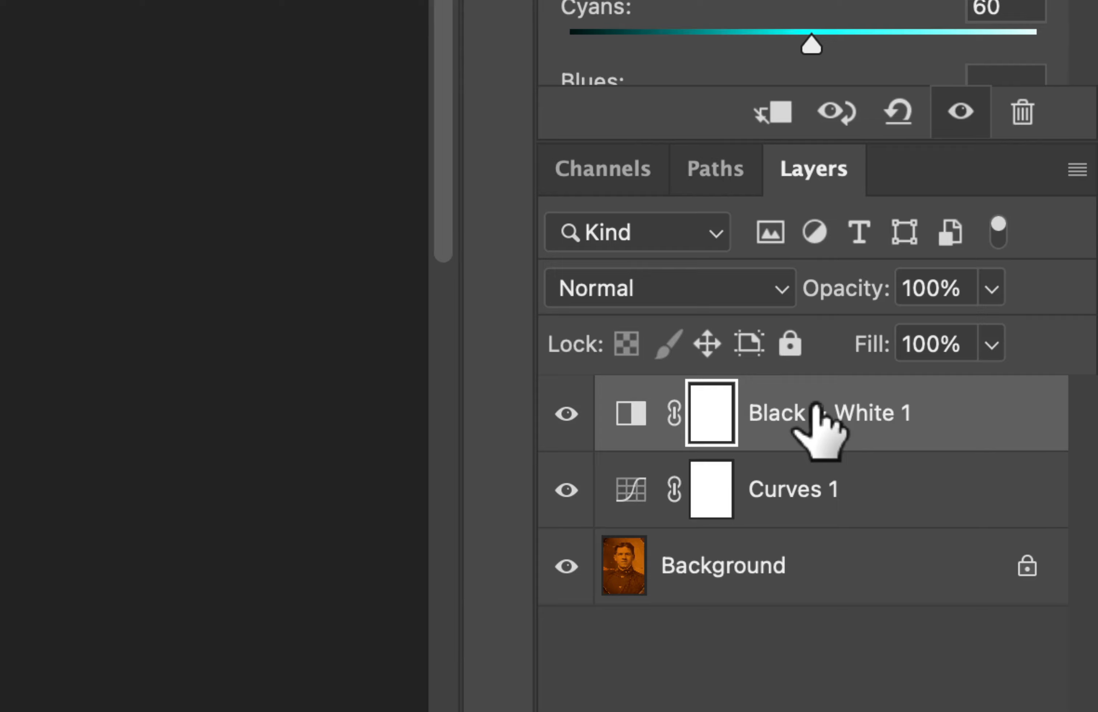
pyautogui.click(565, 414)
pyautogui.click(565, 414)
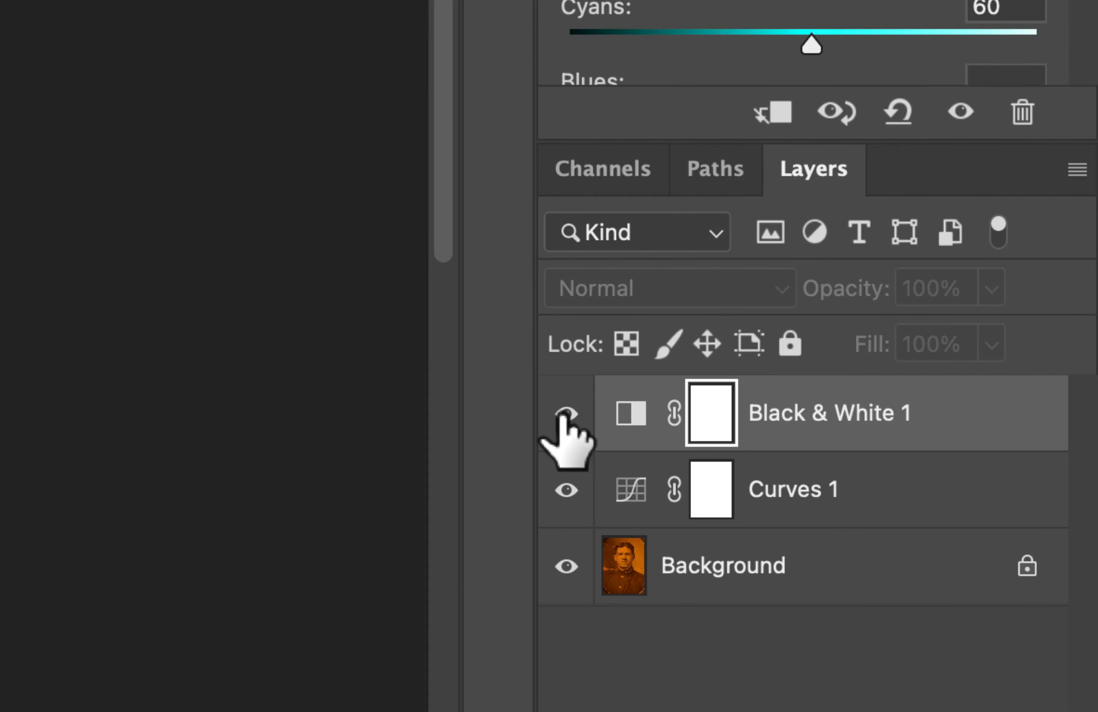
pyautogui.click(565, 414)
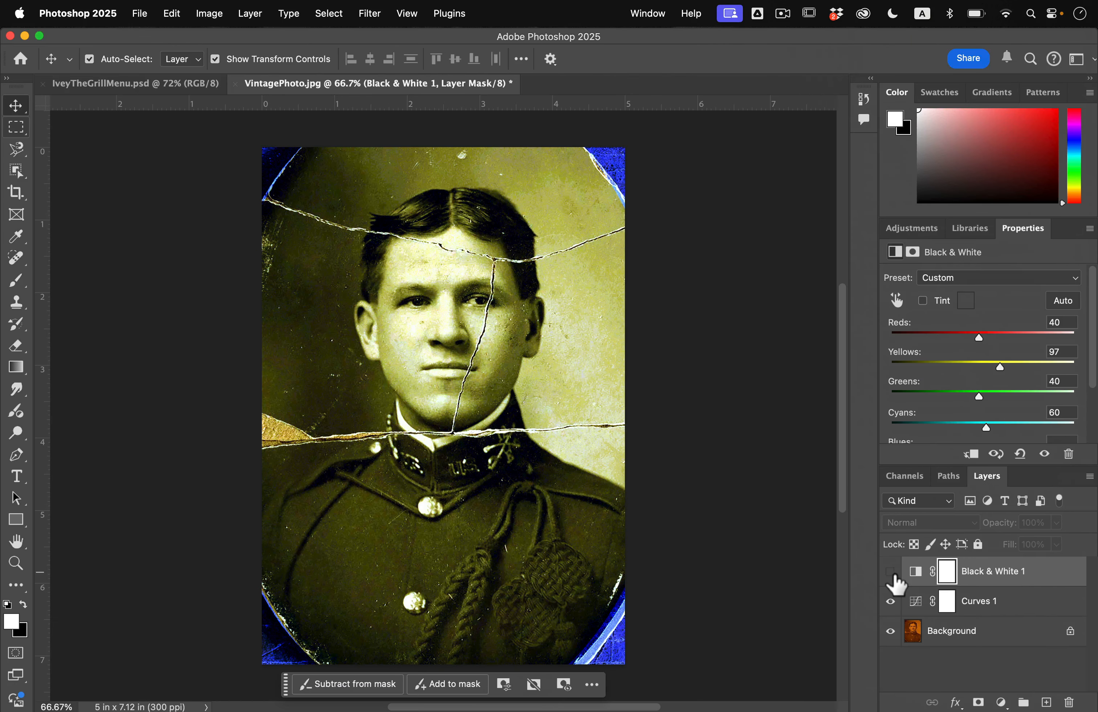
pyautogui.click(565, 414)
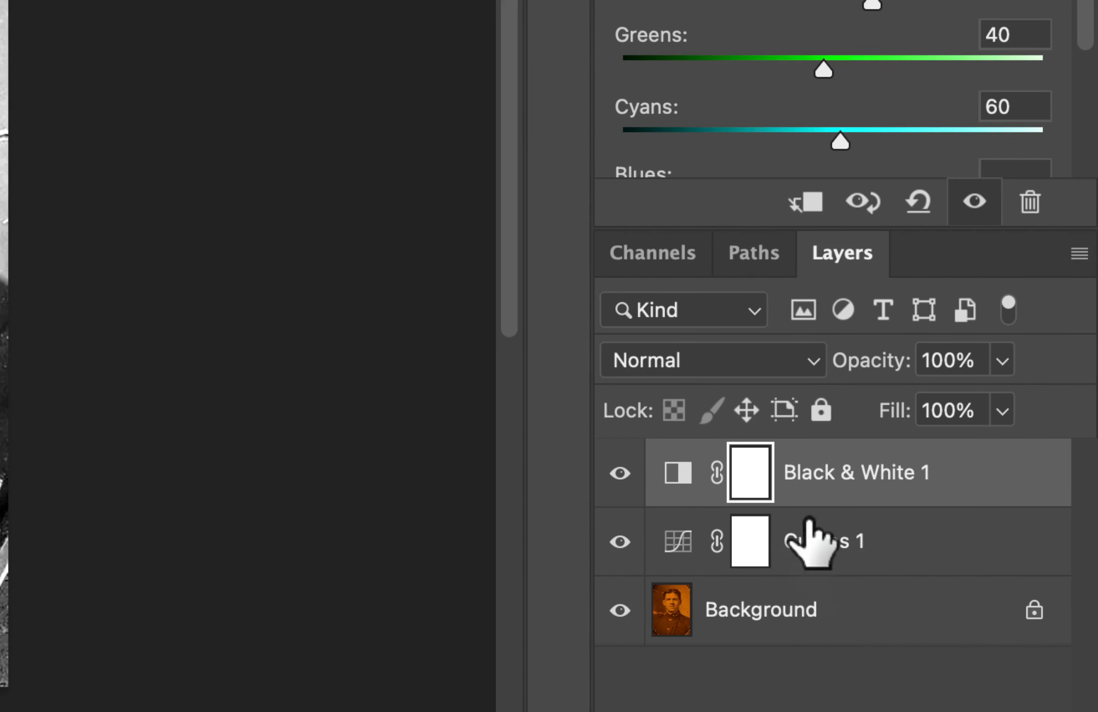
# Flatten the adjustment layers and the photo into a single Background layer.
pyautogui.moveTo(806, 537); pyautogui.dragTo(920, 484)
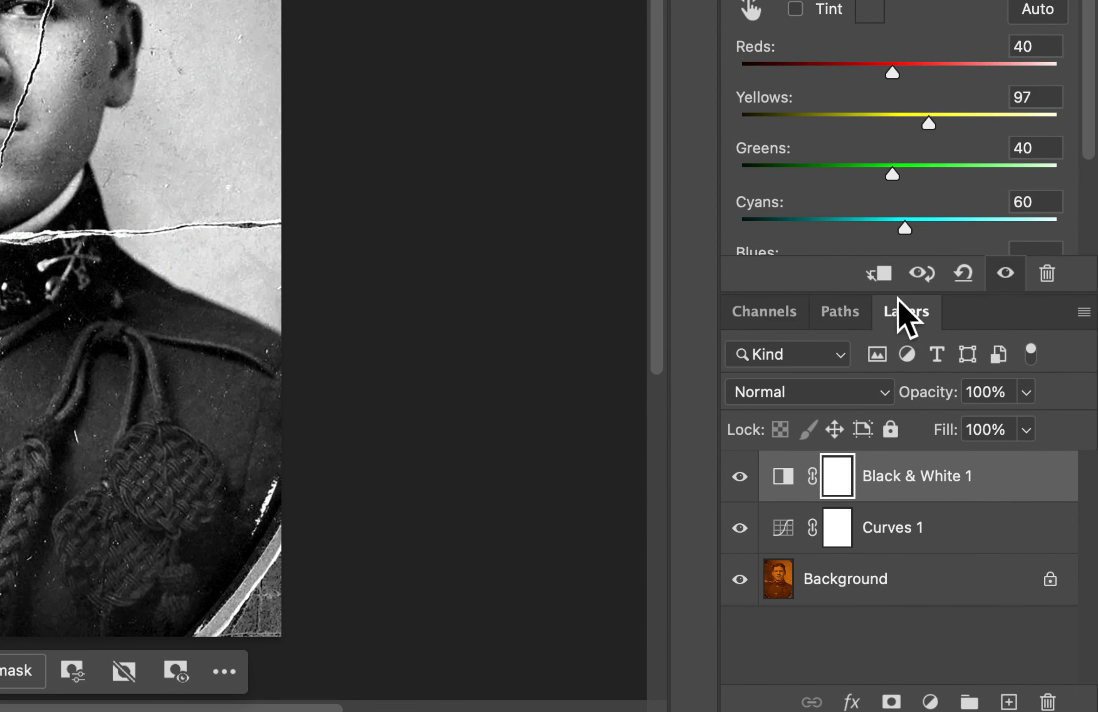
pyautogui.click(1082, 311)
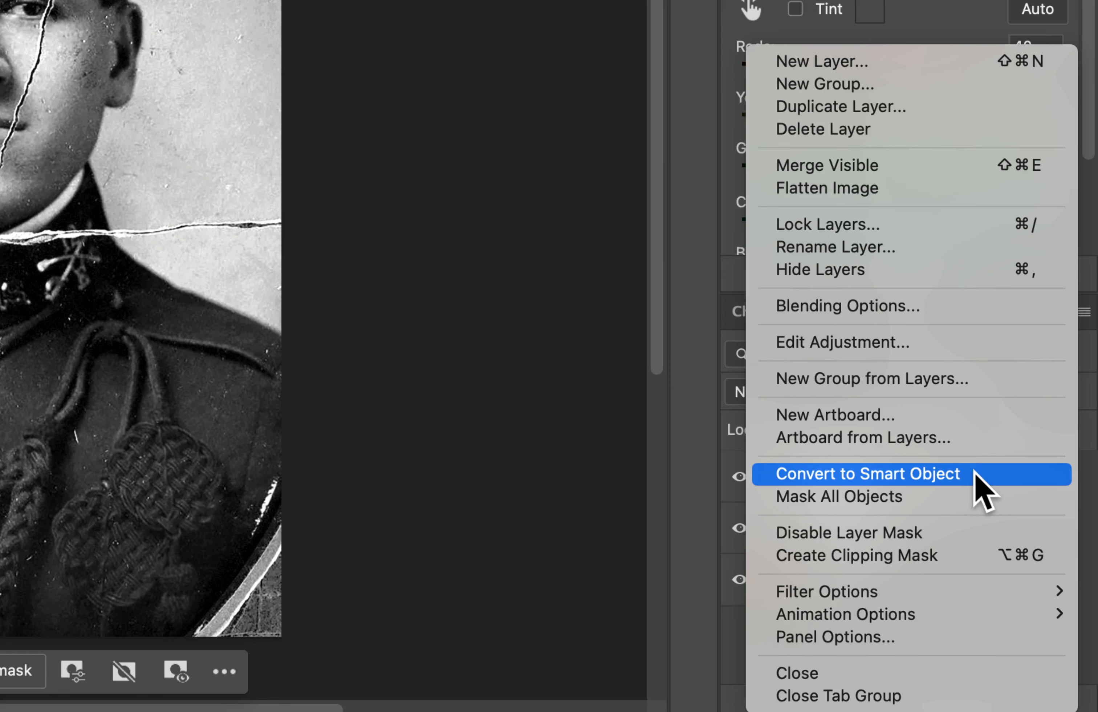
pyautogui.click(946, 189)
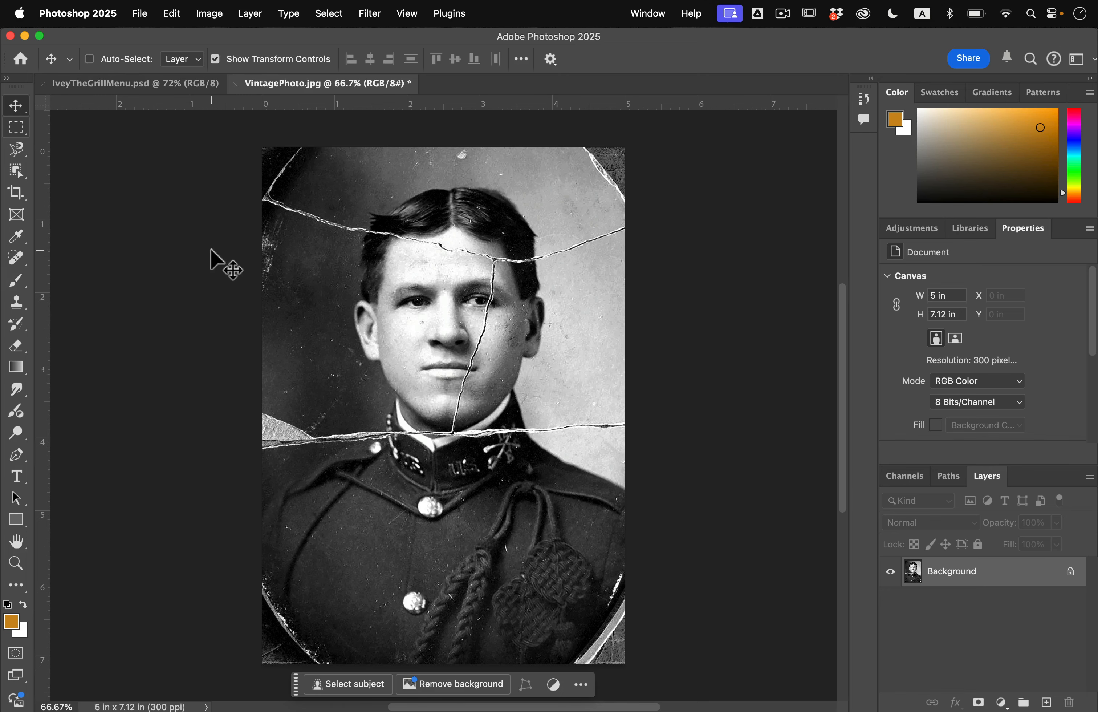
# Set up the Spot Healing Brush tool with a 24 px brush for repairing the cracks near the photo's upper-left area.
pyautogui.press('super+equal')
pyautogui.press('super+equal')
pyautogui.press('super+minus')
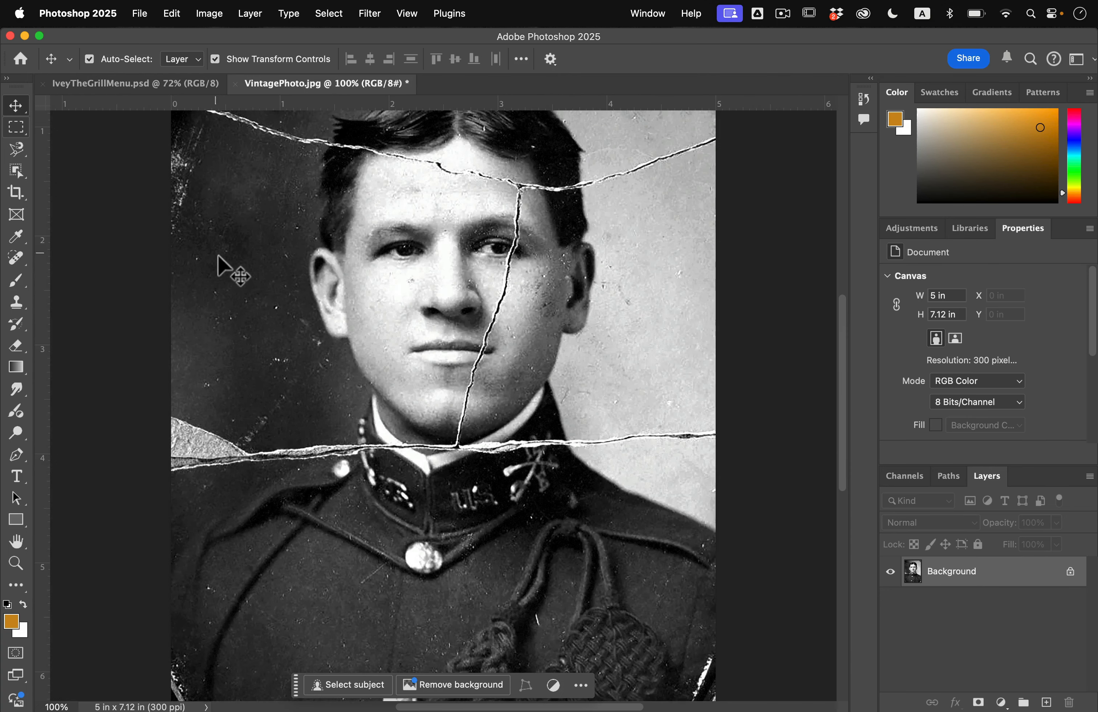
pyautogui.press('super+equal')
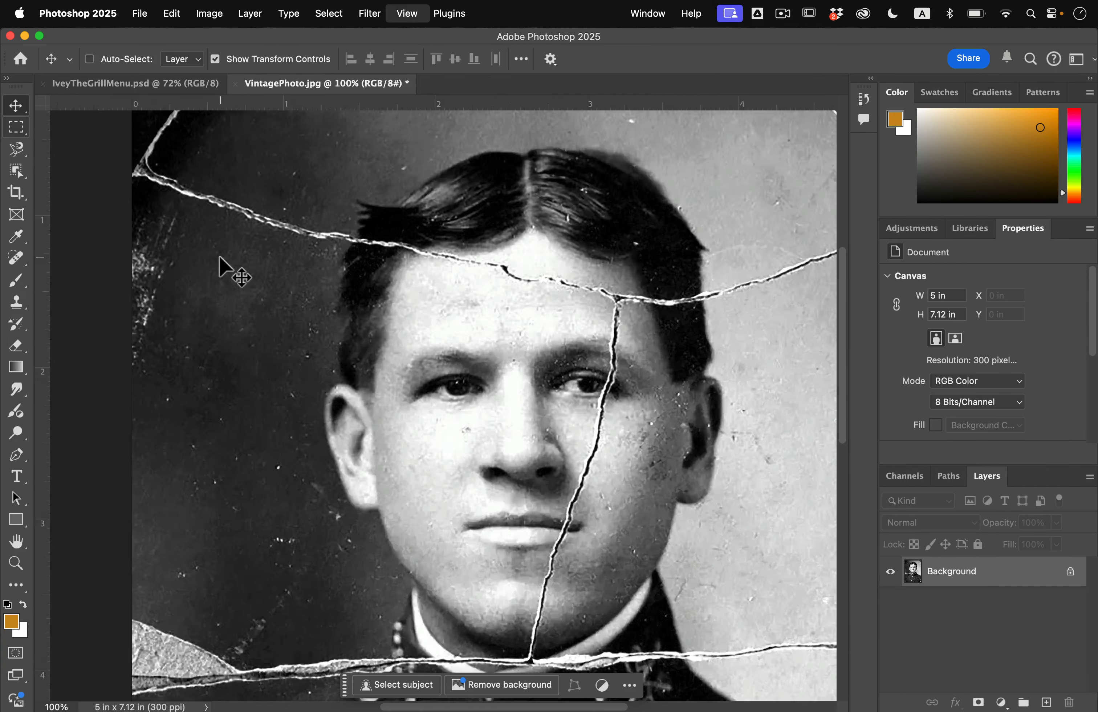
pyautogui.scroll(-5, 226, 270)
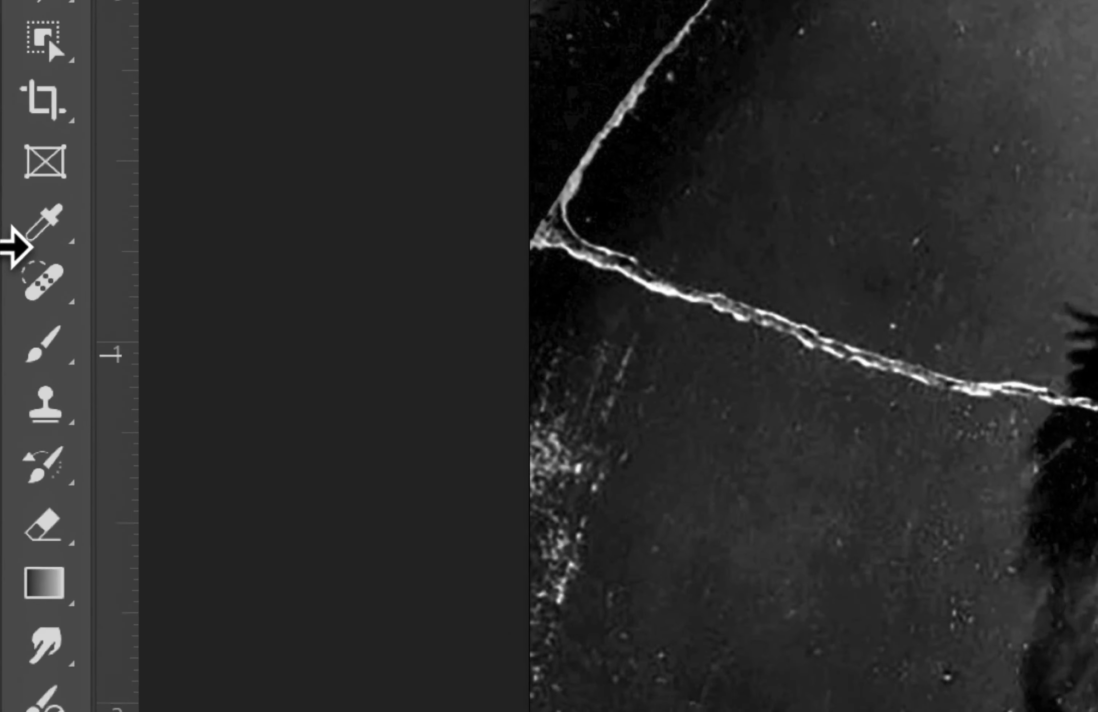
pyautogui.click(12, 254)
pyautogui.rightClick(34, 272)
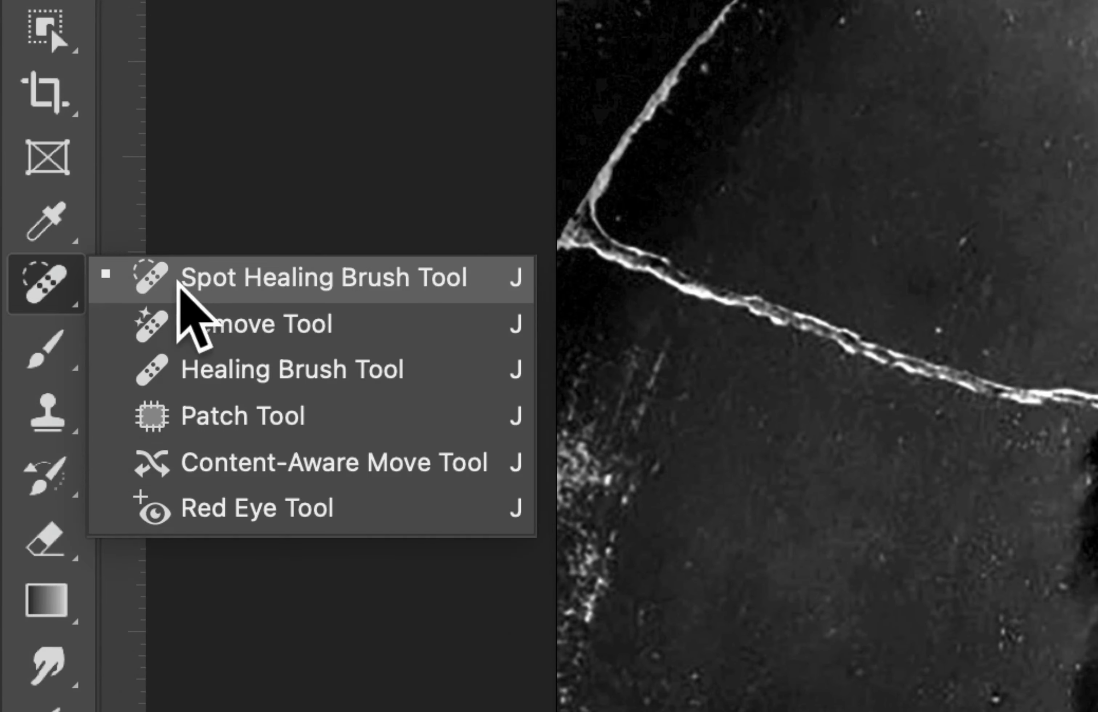
pyautogui.click(225, 286)
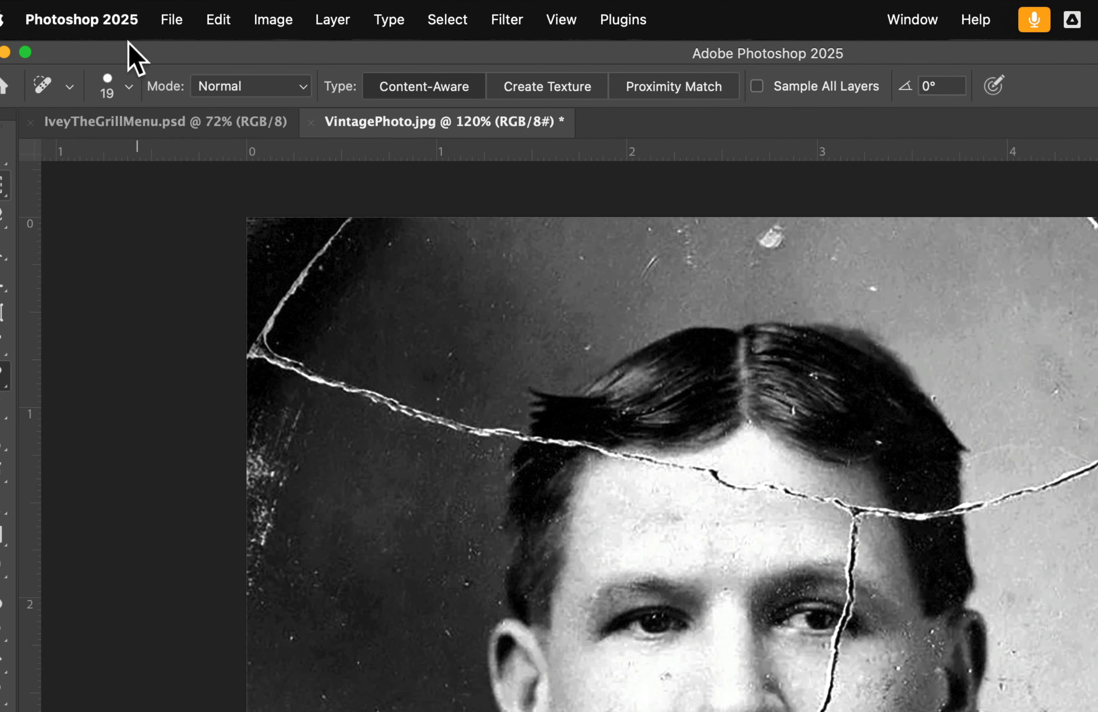
pyautogui.click(128, 86)
pyautogui.moveTo(22, 147); pyautogui.dragTo(29, 147)
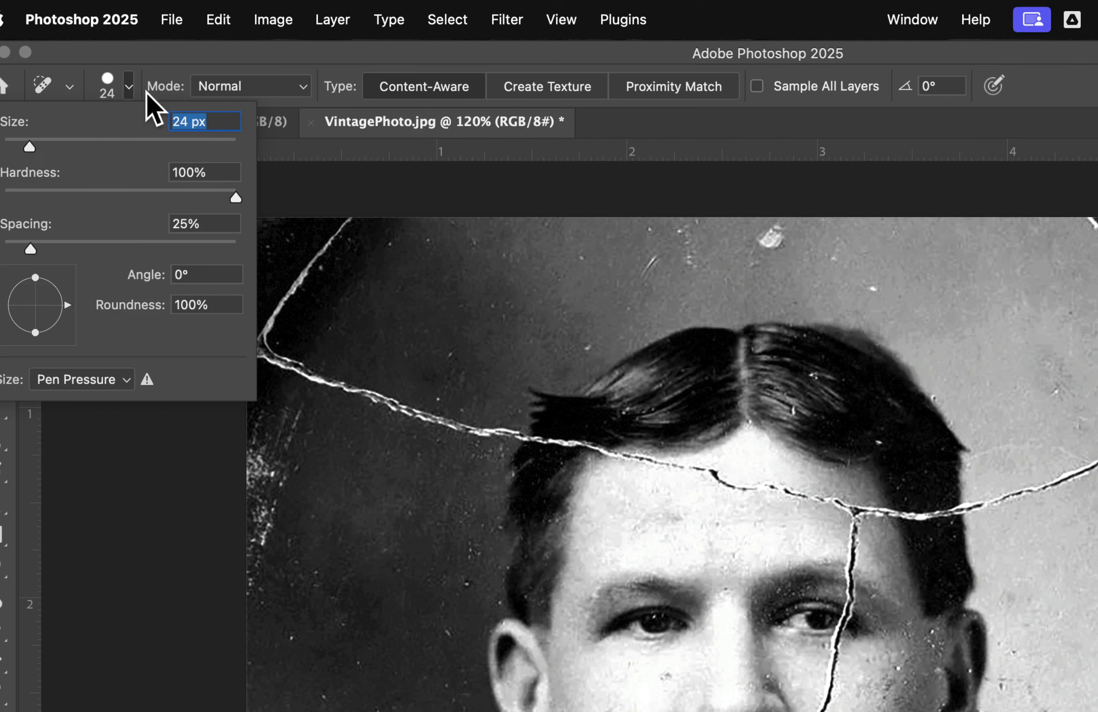
pyautogui.click(151, 58)
# Heal the upper crack from the dark left background through the hair and across the forehead to where the vertical crack begins.
pyautogui.click(326, 383)
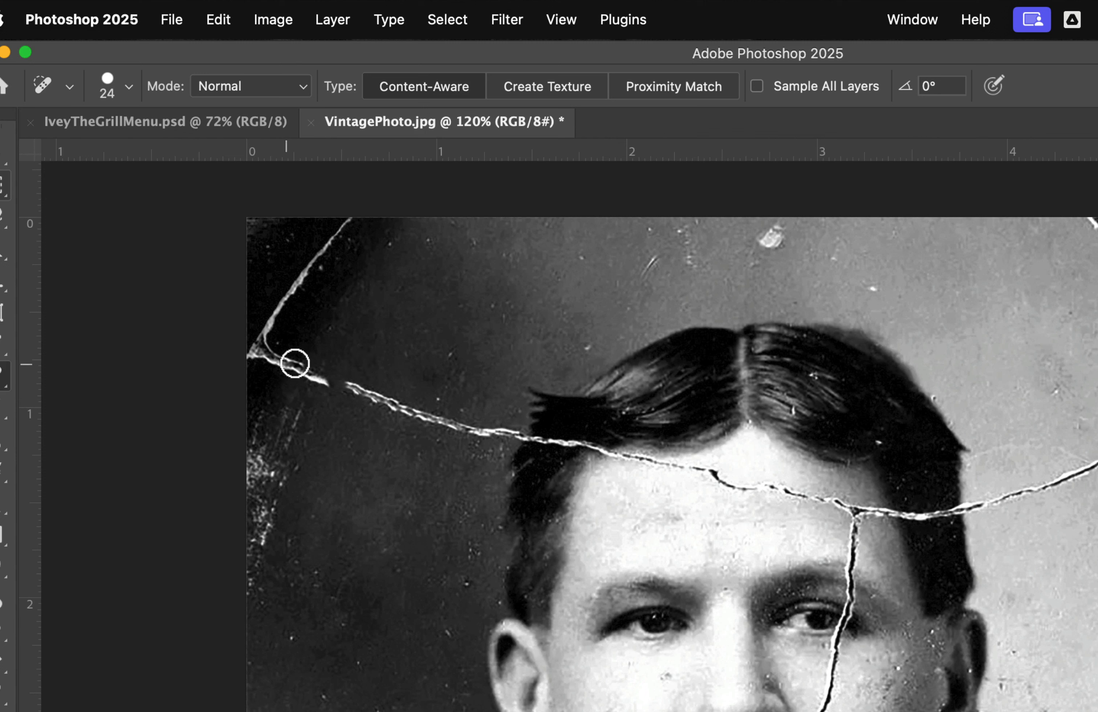
pyautogui.moveTo(280, 361)
pyautogui.mouseDown()
pyautogui.moveTo(437, 421)
pyautogui.moveTo(404, 416)
pyautogui.moveTo(296, 362)
pyautogui.moveTo(318, 380)
pyautogui.moveTo(549, 444)
pyautogui.mouseUp()
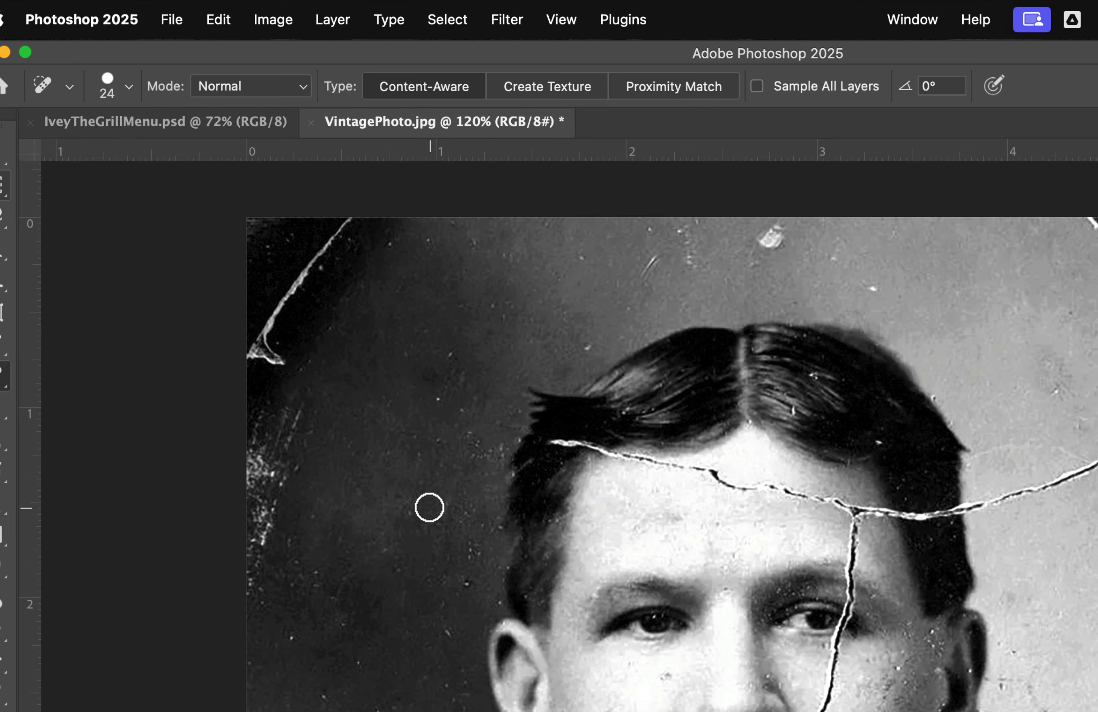
pyautogui.hscroll(5, 429, 505)
pyautogui.scroll(-3, 429, 505)
pyautogui.moveTo(367, 373)
pyautogui.mouseDown()
pyautogui.moveTo(490, 397)
pyautogui.moveTo(423, 386)
pyautogui.mouseUp()
pyautogui.moveTo(495, 396)
pyautogui.mouseDown()
pyautogui.moveTo(564, 422)
pyautogui.moveTo(527, 407)
pyautogui.moveTo(635, 419)
pyautogui.moveTo(567, 415)
pyautogui.moveTo(657, 437)
pyautogui.mouseUp()
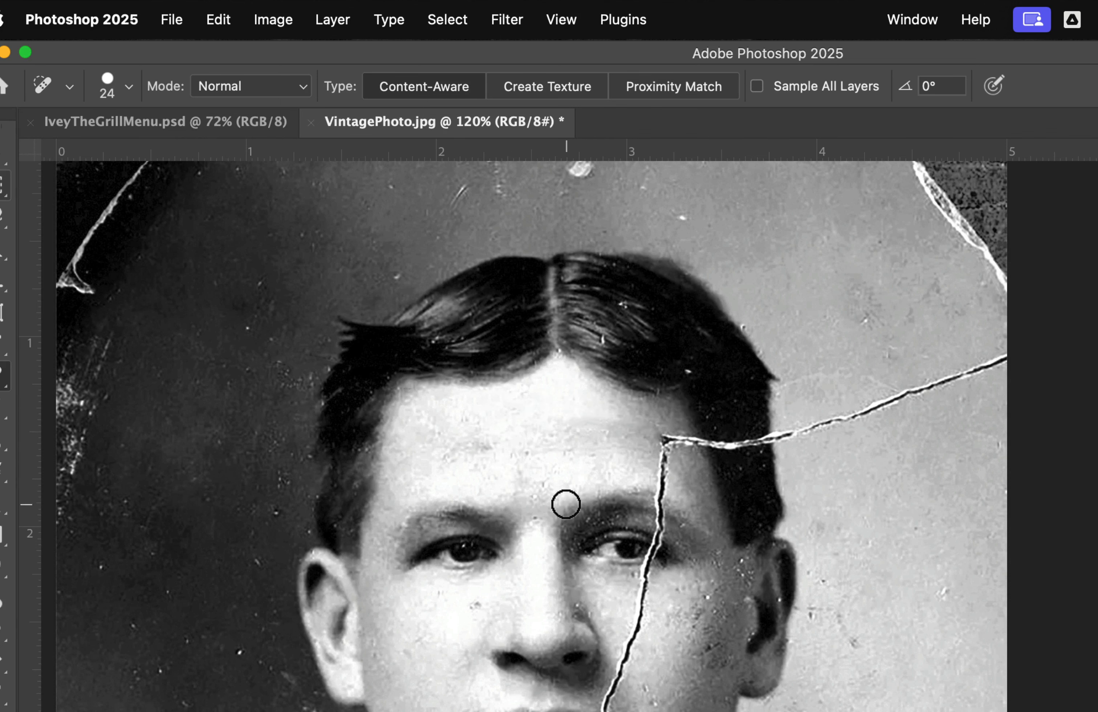
# Heal the upper crack from the photo's right edge across the light background and hair back to the forehead.
pyautogui.hscroll(12, 608, 478)
pyautogui.scroll(-2, 608, 478)
pyautogui.hscroll(-3, 608, 478)
pyautogui.moveTo(751, 305)
pyautogui.mouseDown()
pyautogui.moveTo(610, 349)
pyautogui.moveTo(731, 319)
pyautogui.mouseUp()
pyautogui.moveTo(623, 348)
pyautogui.mouseDown()
pyautogui.moveTo(517, 387)
pyautogui.moveTo(420, 390)
pyautogui.moveTo(388, 379)
pyautogui.moveTo(423, 385)
pyautogui.mouseUp()
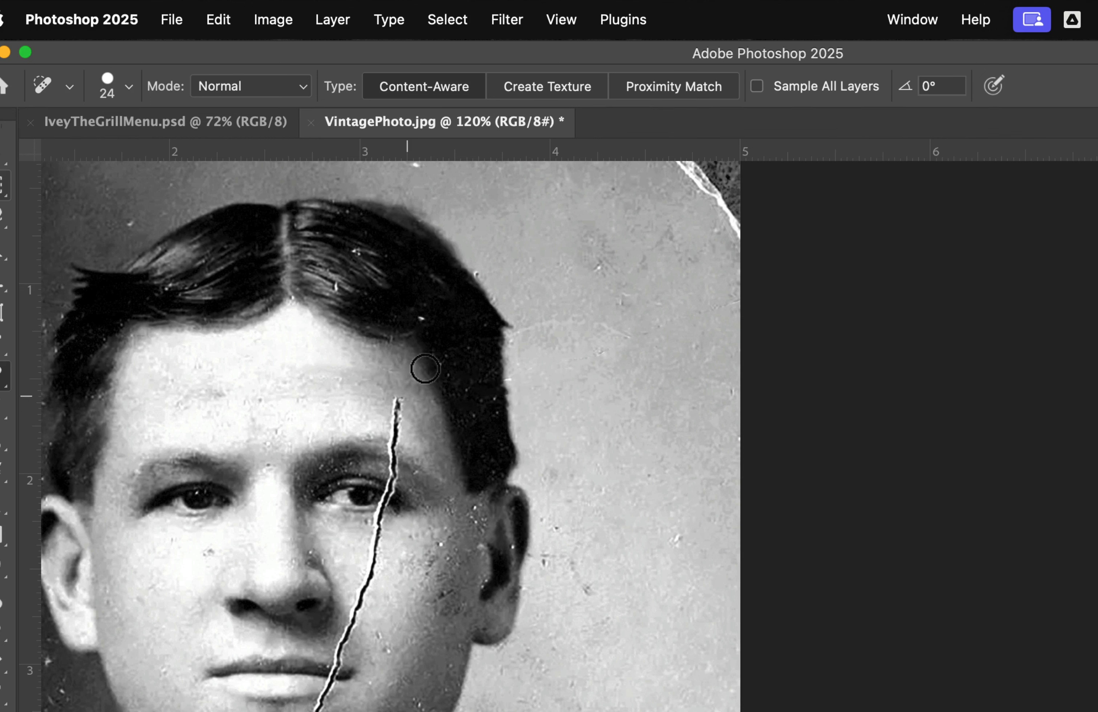
# Heal the vertical crack from the forehead down through the eyebrow, stopping just above the eye.
pyautogui.scroll(-3, 447, 410)
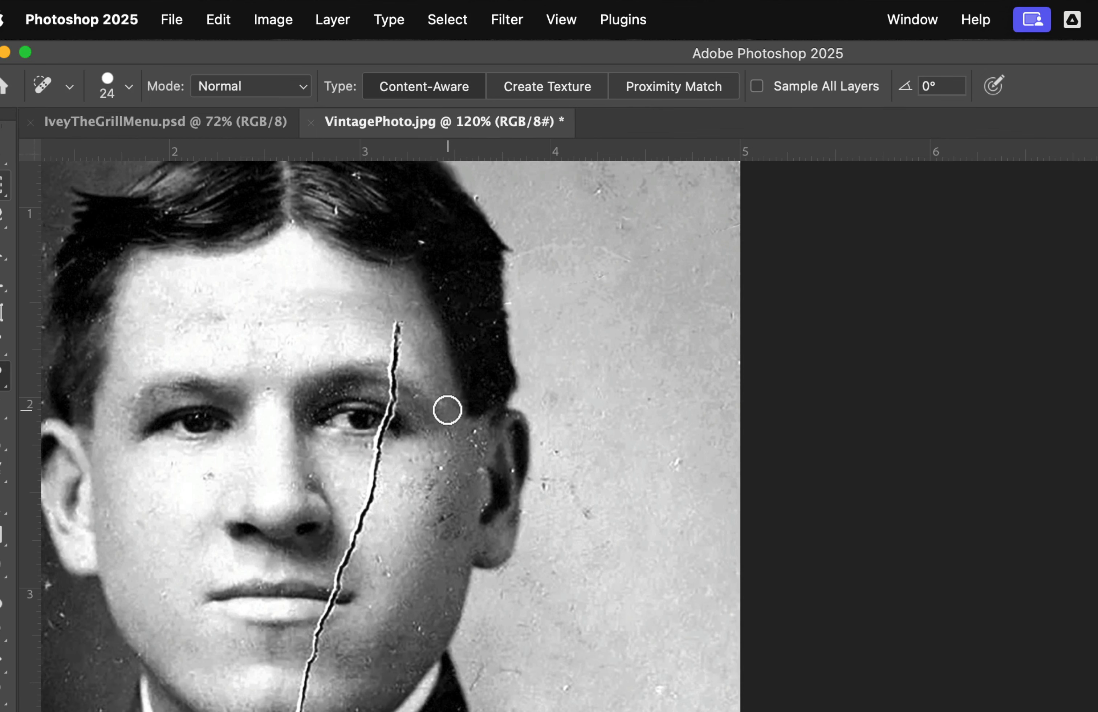
pyautogui.click(222, 16)
pyautogui.click(223, 18)
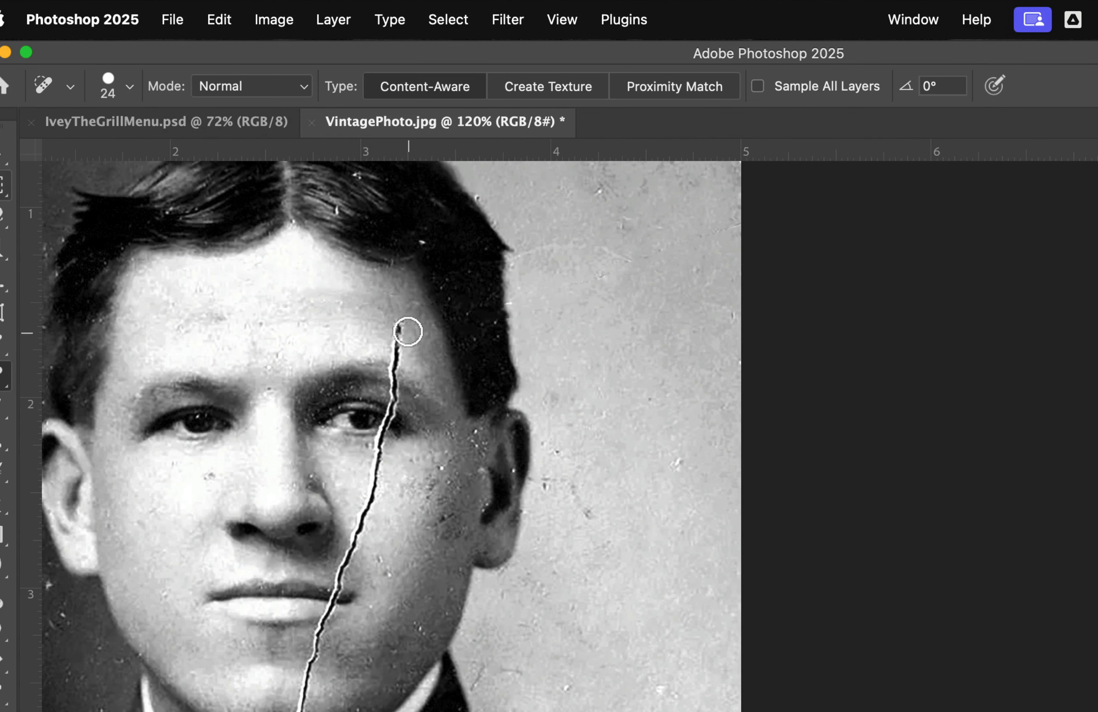
pyautogui.moveTo(408, 332)
pyautogui.mouseDown()
pyautogui.moveTo(400, 322)
pyautogui.moveTo(394, 409)
pyautogui.mouseUp()
pyautogui.scroll(-3, 426, 457)
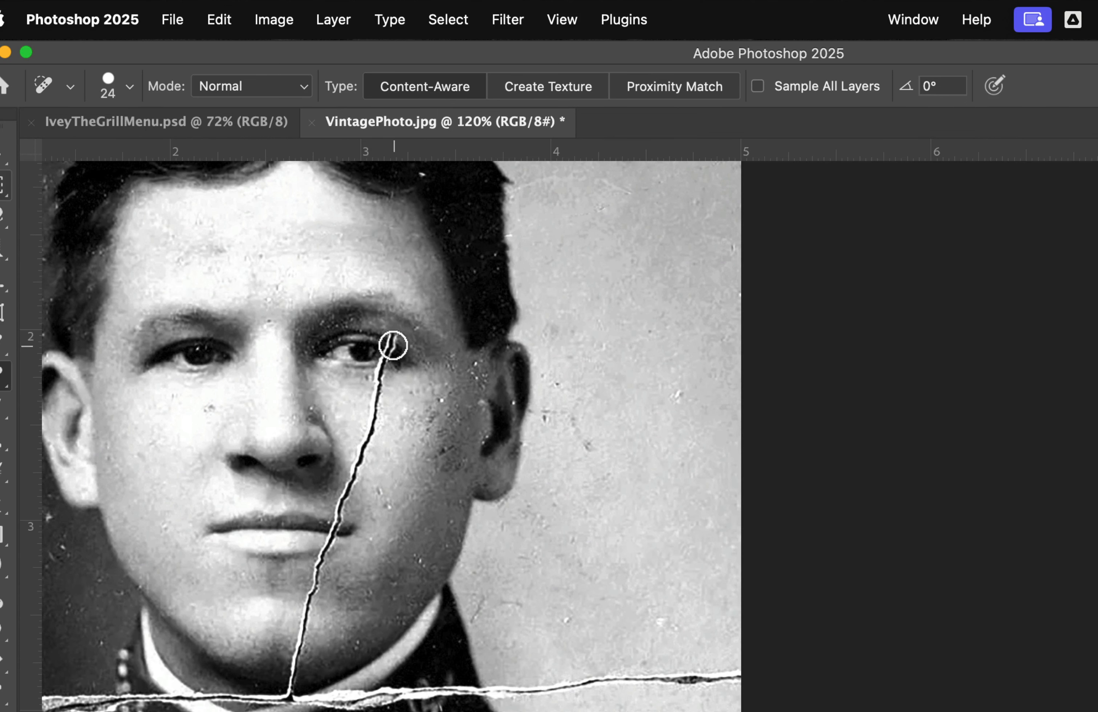
# Try to heal the crack over the corner of the eye and undo that stroke.
pyautogui.moveTo(397, 334); pyautogui.dragTo(382, 372)
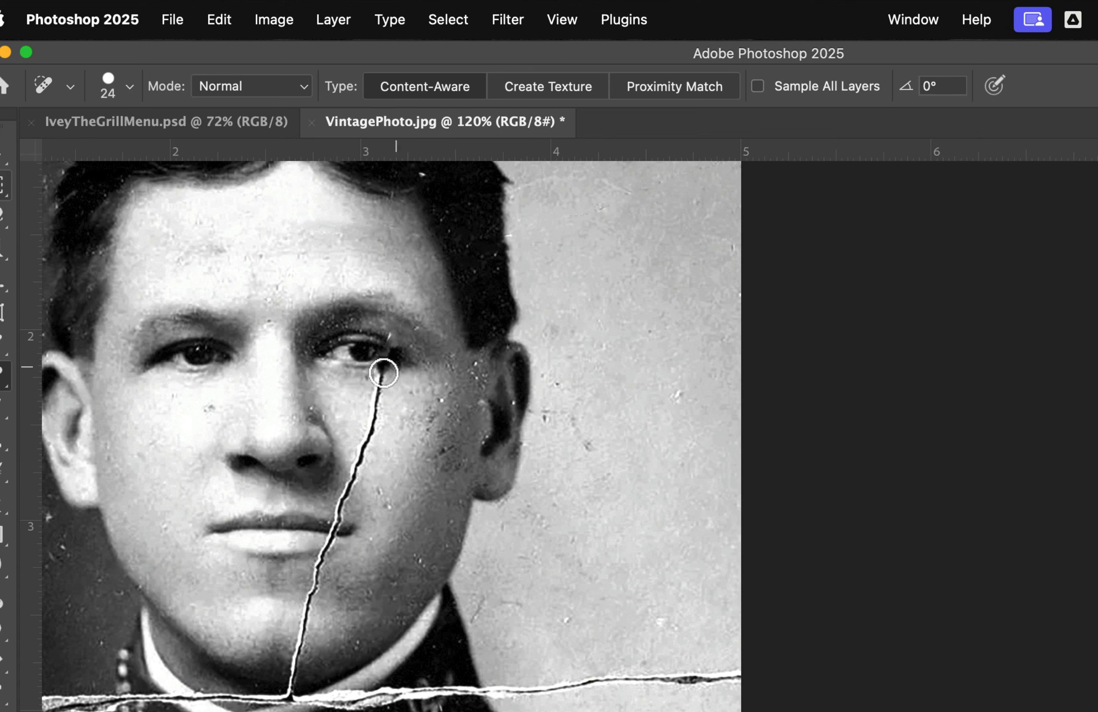
pyautogui.press('super+z')
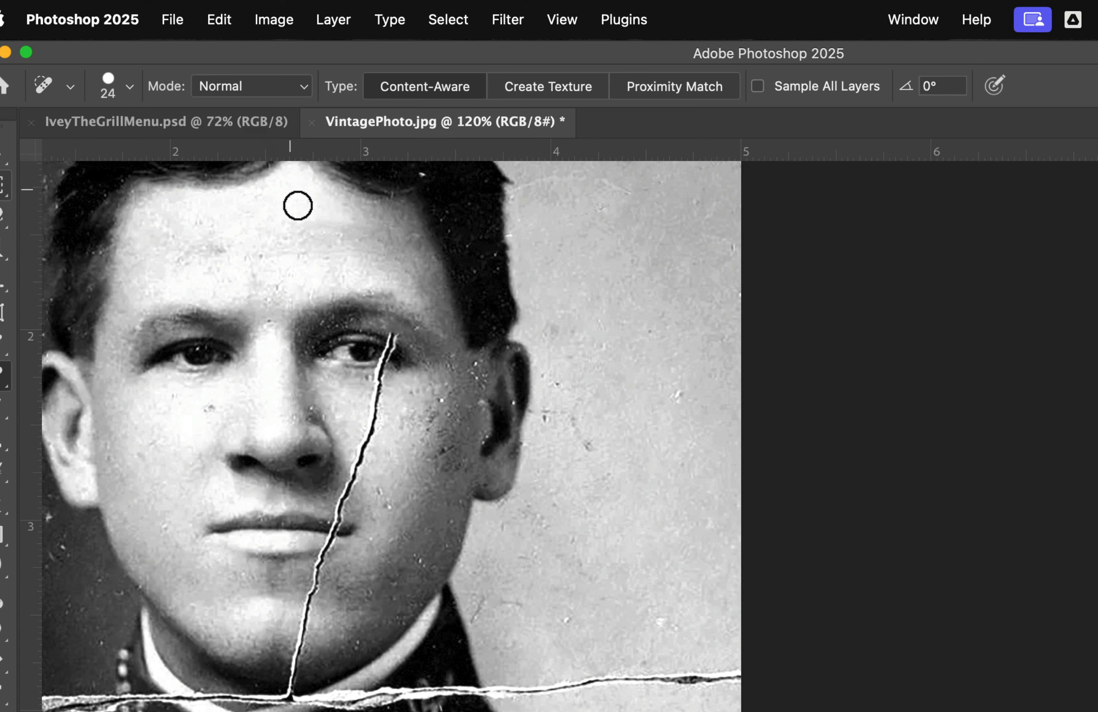
# Heal the vertical crack below the eye, down the cheek, past the corner of the mouth and through the chin.
pyautogui.moveTo(376, 379)
pyautogui.mouseDown()
pyautogui.moveTo(367, 442)
pyautogui.moveTo(317, 580)
pyautogui.mouseUp()
pyautogui.scroll(-5, 318, 519)
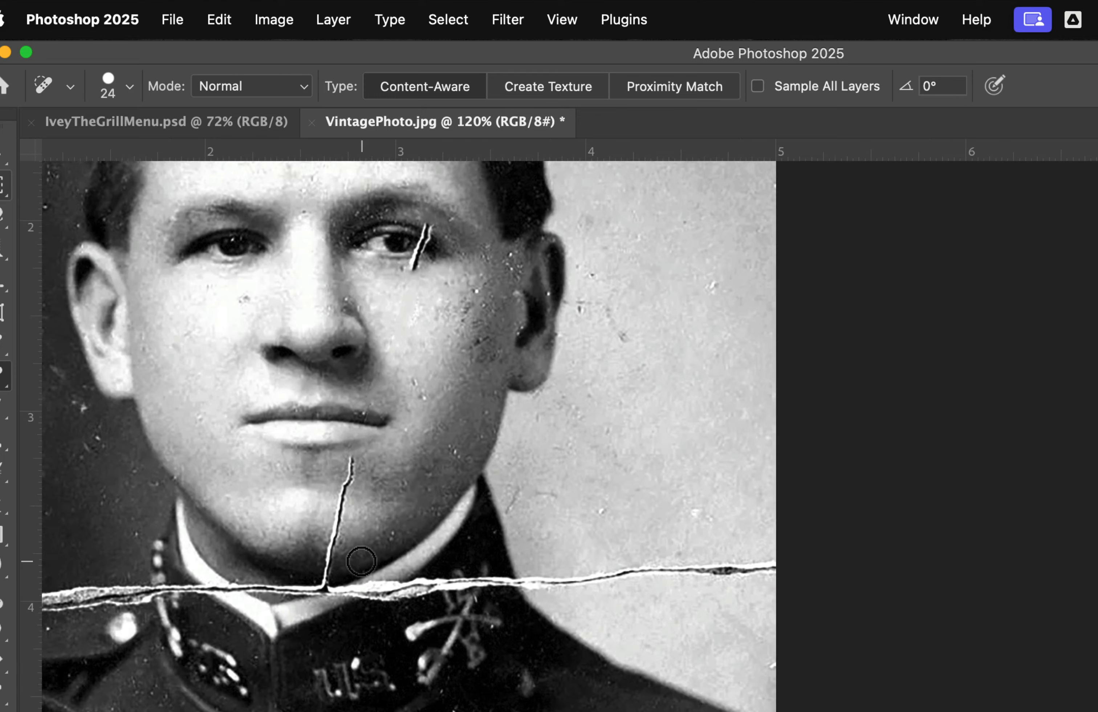
pyautogui.moveTo(352, 389)
pyautogui.mouseDown()
pyautogui.moveTo(321, 533)
pyautogui.moveTo(351, 405)
pyautogui.mouseUp()
# Try to heal the lower tear where it crosses the white collar under the chin.
pyautogui.moveTo(328, 529); pyautogui.dragTo(406, 523)
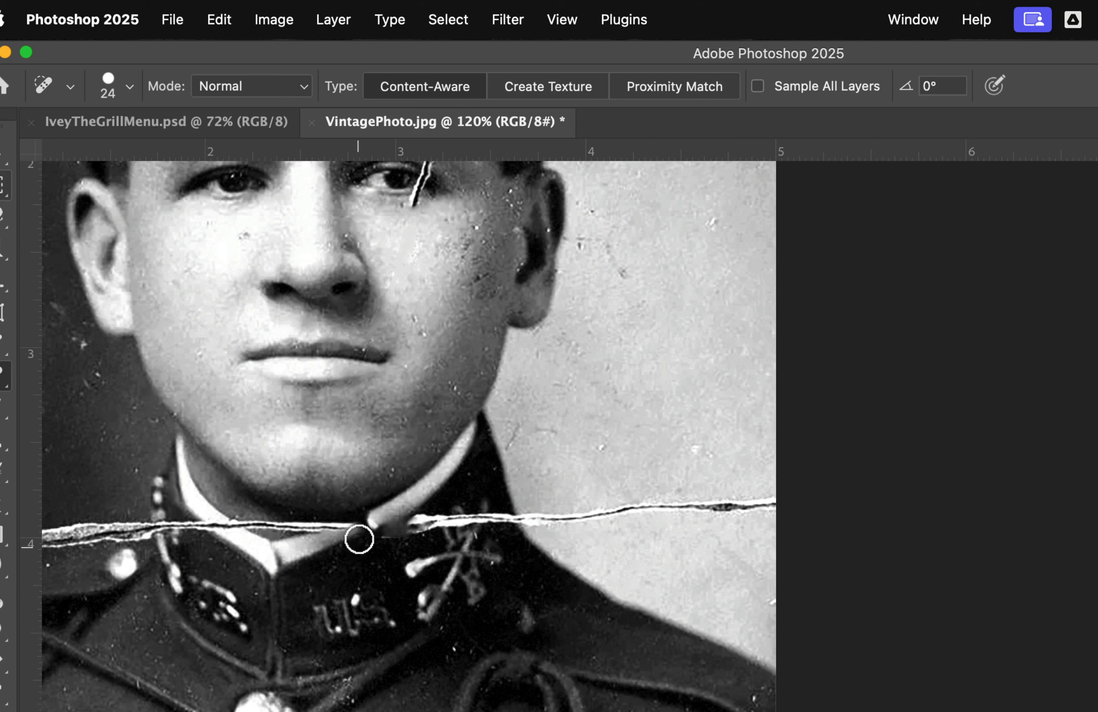
pyautogui.moveTo(342, 536); pyautogui.dragTo(418, 527)
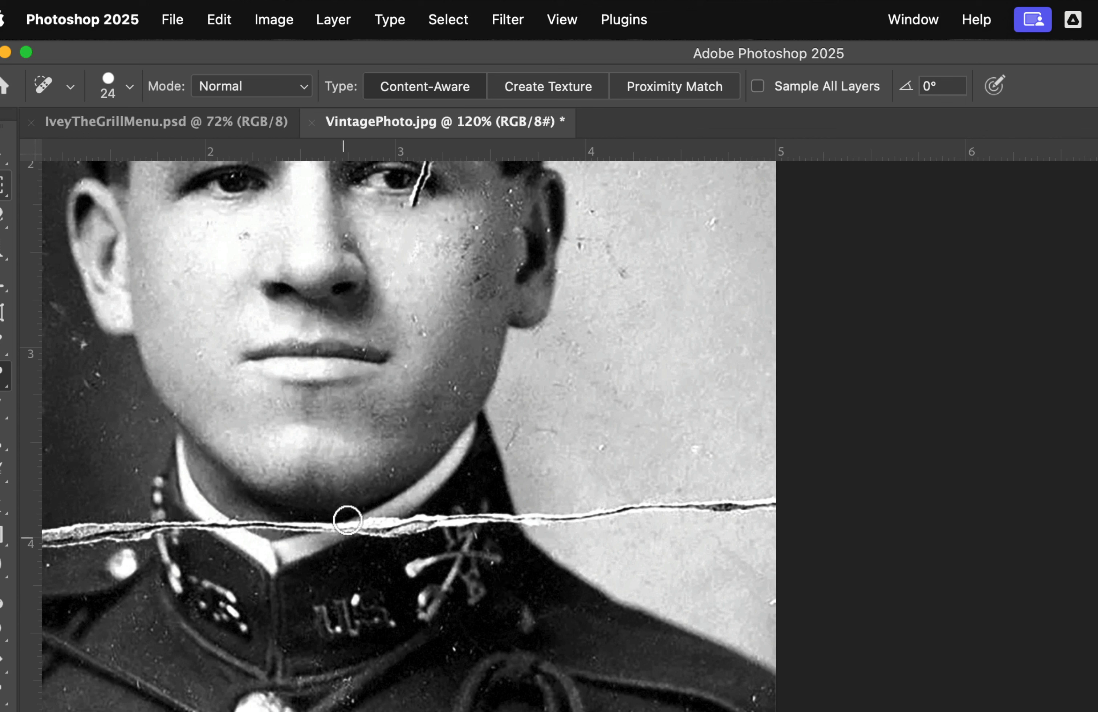
# Heal the lower tear from the photo's right edge across the light background and uniform collar to the white collar edge.
pyautogui.moveTo(792, 496)
pyautogui.mouseDown()
pyautogui.moveTo(729, 493)
pyautogui.moveTo(558, 517)
pyautogui.moveTo(765, 495)
pyautogui.mouseUp()
pyautogui.moveTo(698, 506); pyautogui.dragTo(747, 510)
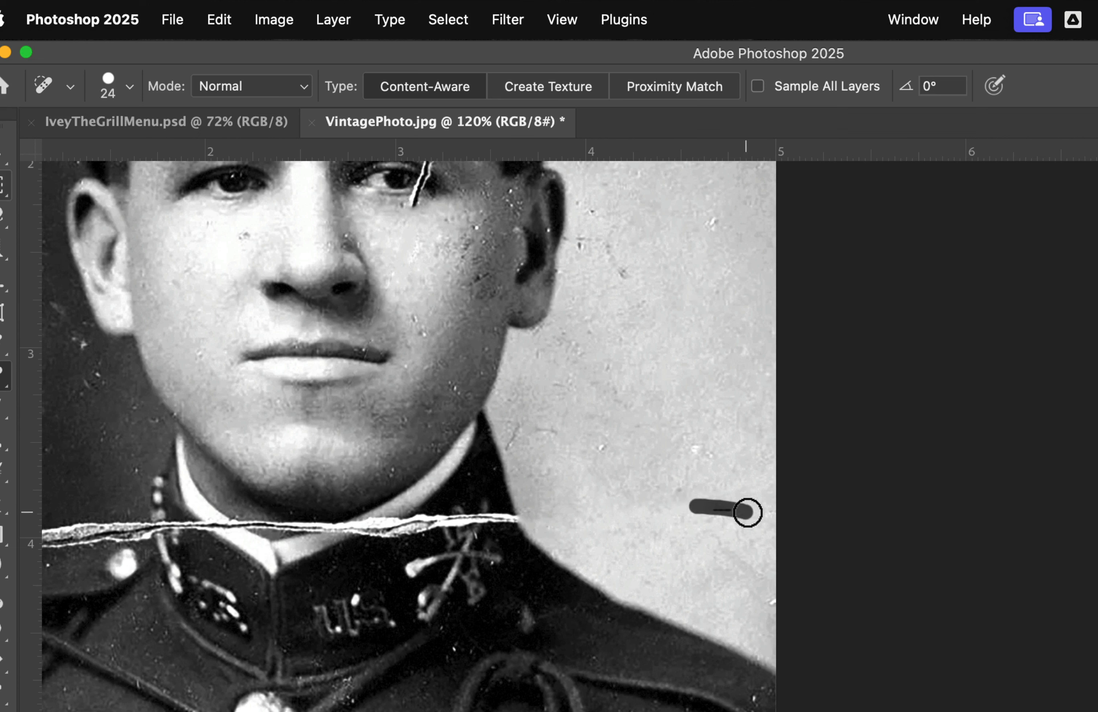
pyautogui.moveTo(532, 527)
pyautogui.mouseDown()
pyautogui.moveTo(454, 520)
pyautogui.moveTo(489, 507)
pyautogui.moveTo(526, 512)
pyautogui.moveTo(395, 530)
pyautogui.moveTo(440, 520)
pyautogui.moveTo(343, 519)
pyautogui.moveTo(349, 536)
pyautogui.moveTo(432, 525)
pyautogui.mouseUp()
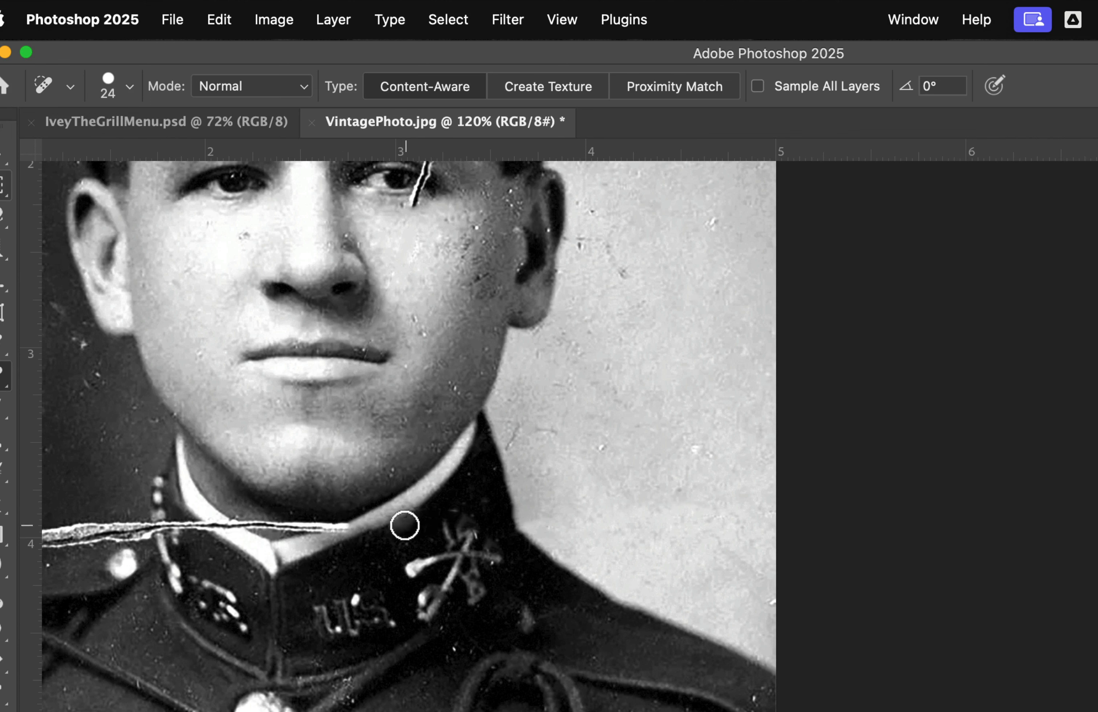
# Heal the lower tear across the white collar, the uniform collar and the shoulder, up to the torn triangle at the photo's left edge.
pyautogui.hscroll(-10, 439, 594)
pyautogui.scroll(-1, 429, 591)
pyautogui.moveTo(605, 514); pyautogui.dragTo(439, 512)
pyautogui.moveTo(532, 519); pyautogui.dragTo(571, 515)
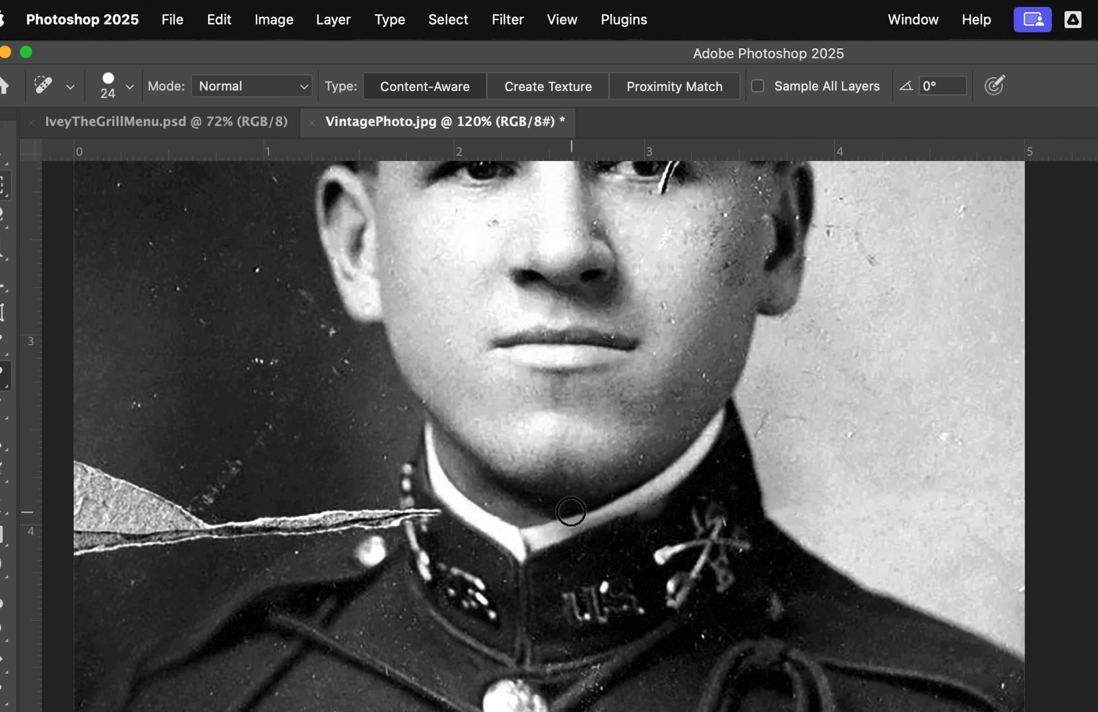
pyautogui.moveTo(443, 512)
pyautogui.mouseDown()
pyautogui.moveTo(392, 512)
pyautogui.moveTo(397, 527)
pyautogui.moveTo(304, 519)
pyautogui.moveTo(356, 523)
pyautogui.moveTo(204, 535)
pyautogui.moveTo(228, 526)
pyautogui.moveTo(247, 543)
pyautogui.moveTo(282, 536)
pyautogui.mouseUp()
pyautogui.moveTo(349, 508); pyautogui.dragTo(271, 509)
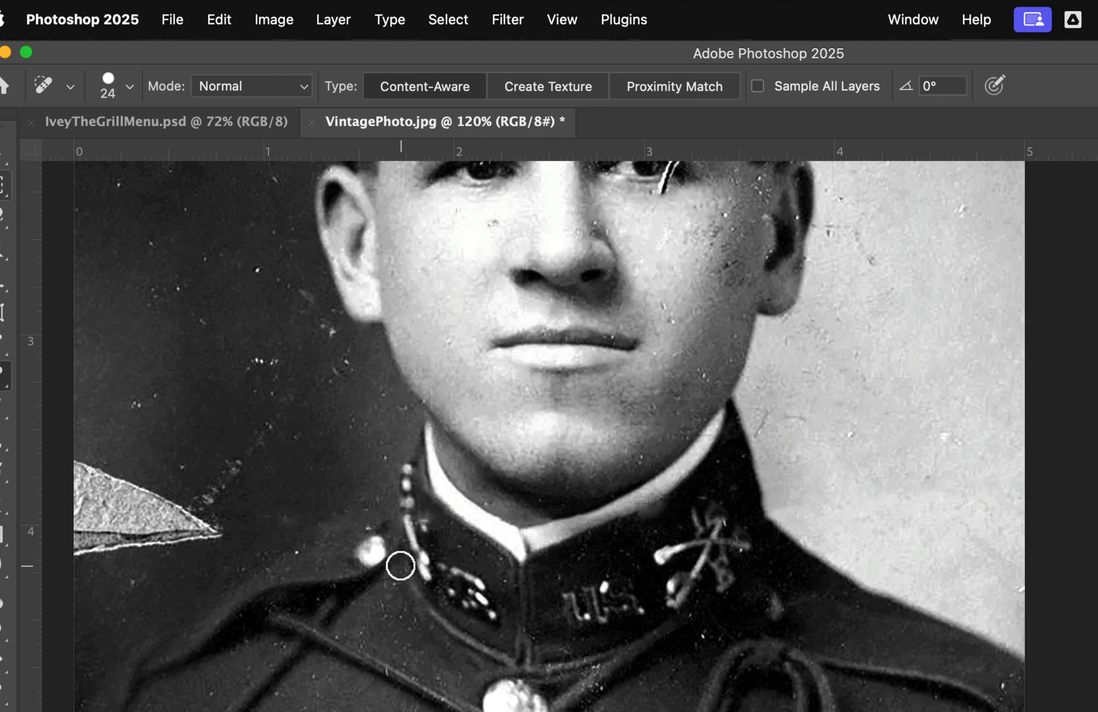
# Reduce the healing brush to 16 px and heal the remaining crack over the corner of the eye.
pyautogui.scroll(-5, 401, 565)
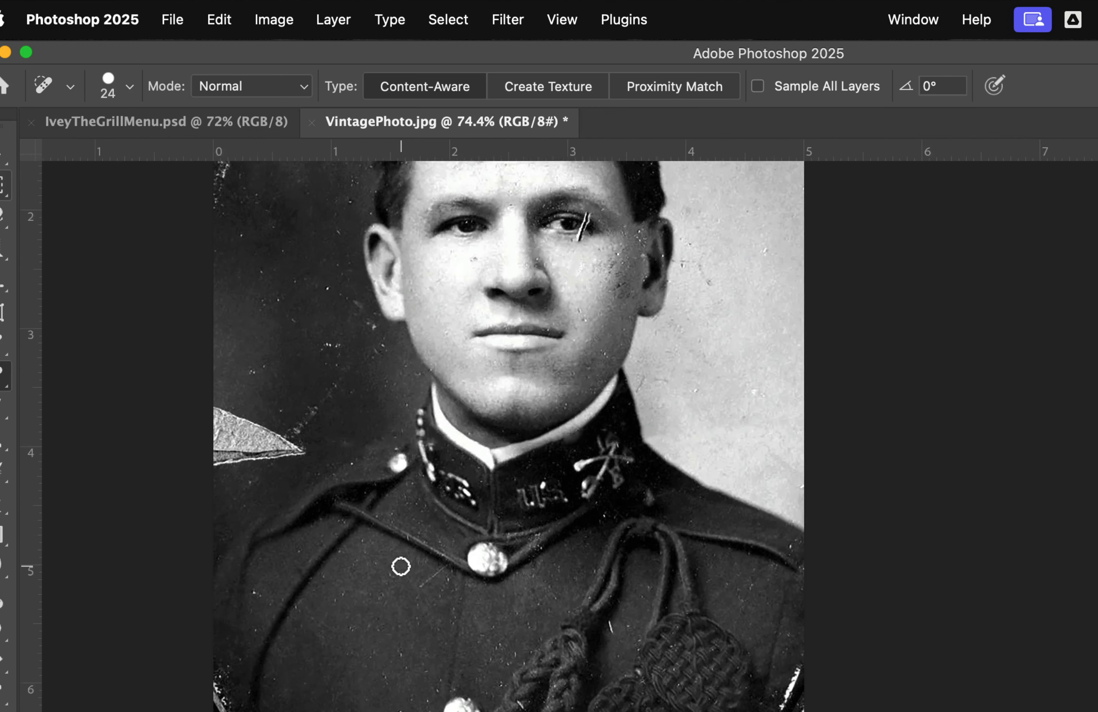
pyautogui.scroll(-5, 400, 565)
pyautogui.scroll(10, 401, 565)
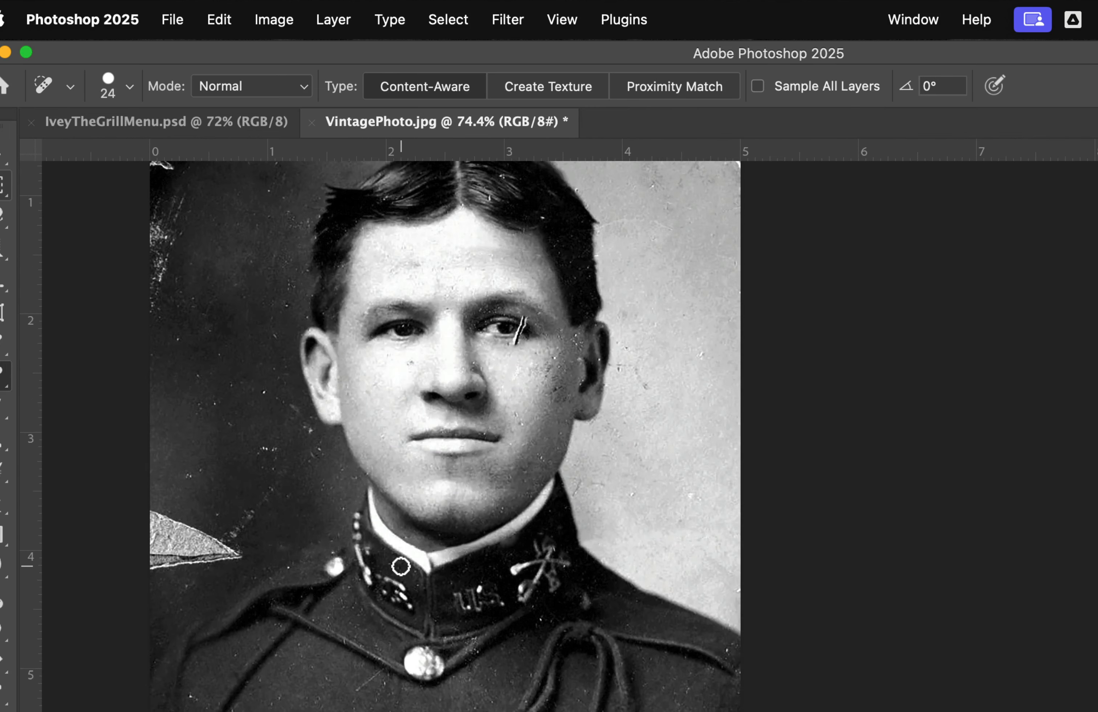
pyautogui.scroll(3, 527, 384)
pyautogui.scroll(2, 524, 378)
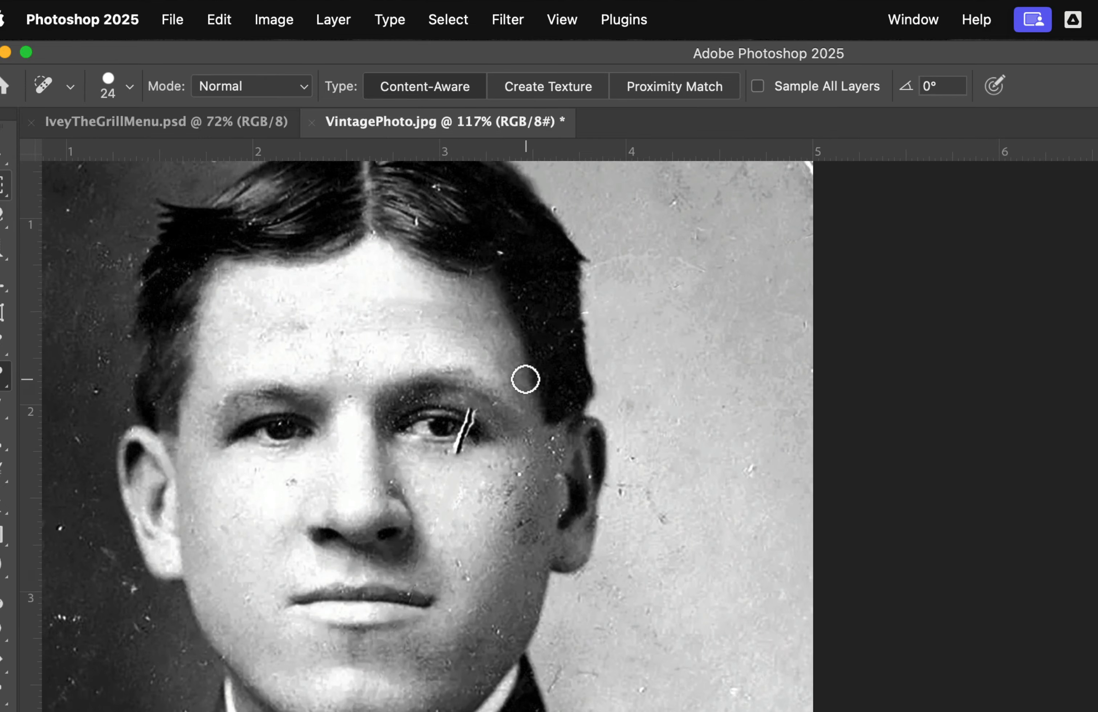
pyautogui.scroll(1, 510, 382)
pyautogui.scroll(5, 459, 485)
pyautogui.scroll(-3, 456, 481)
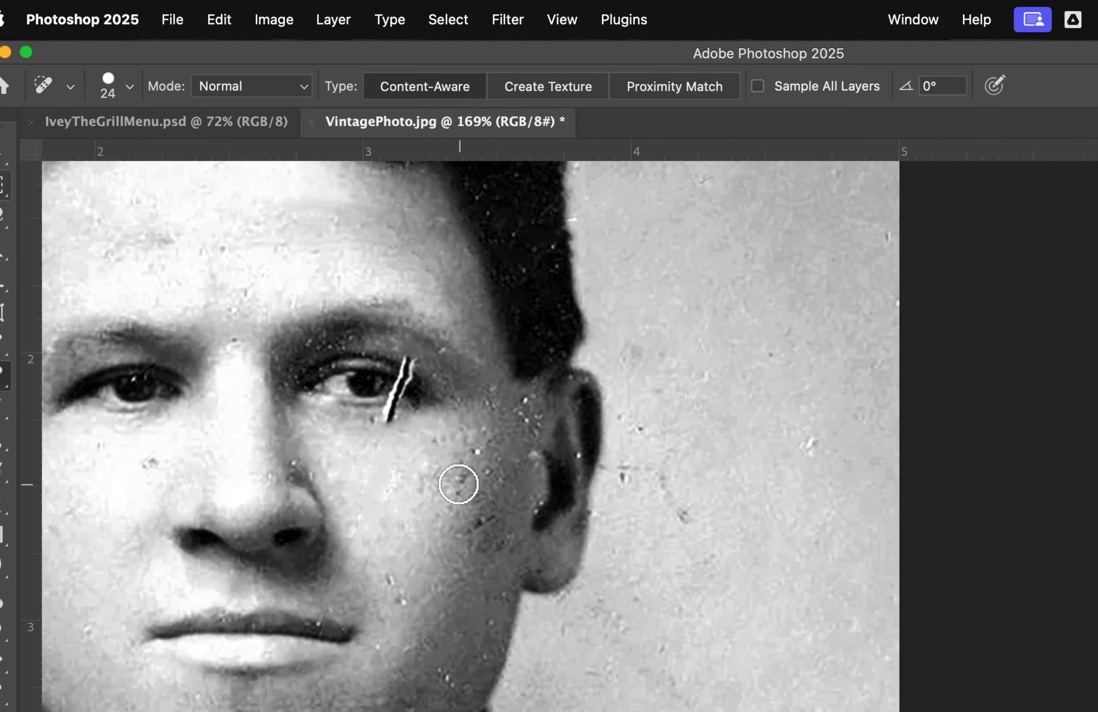
pyautogui.click(129, 88)
pyautogui.moveTo(33, 139); pyautogui.dragTo(24, 139)
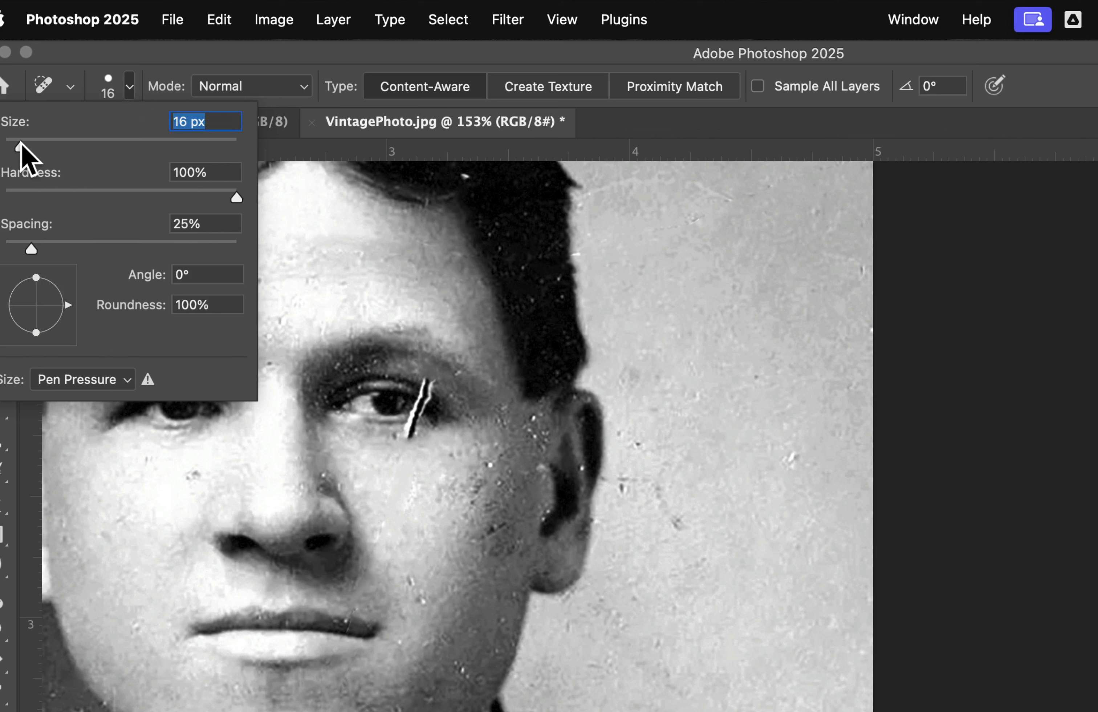
pyautogui.click(426, 385)
pyautogui.moveTo(426, 384); pyautogui.dragTo(414, 433)
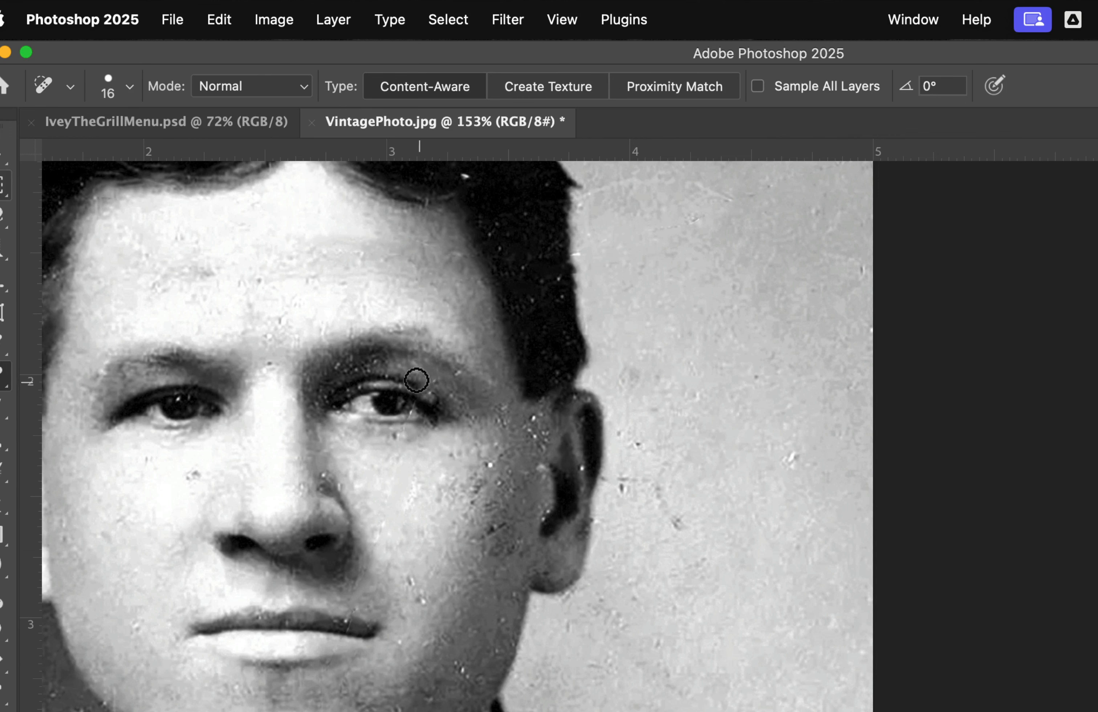
# Enlarge the healing brush to 35 px and heal the blemishes in the background above the head.
pyautogui.scroll(-6, 595, 573)
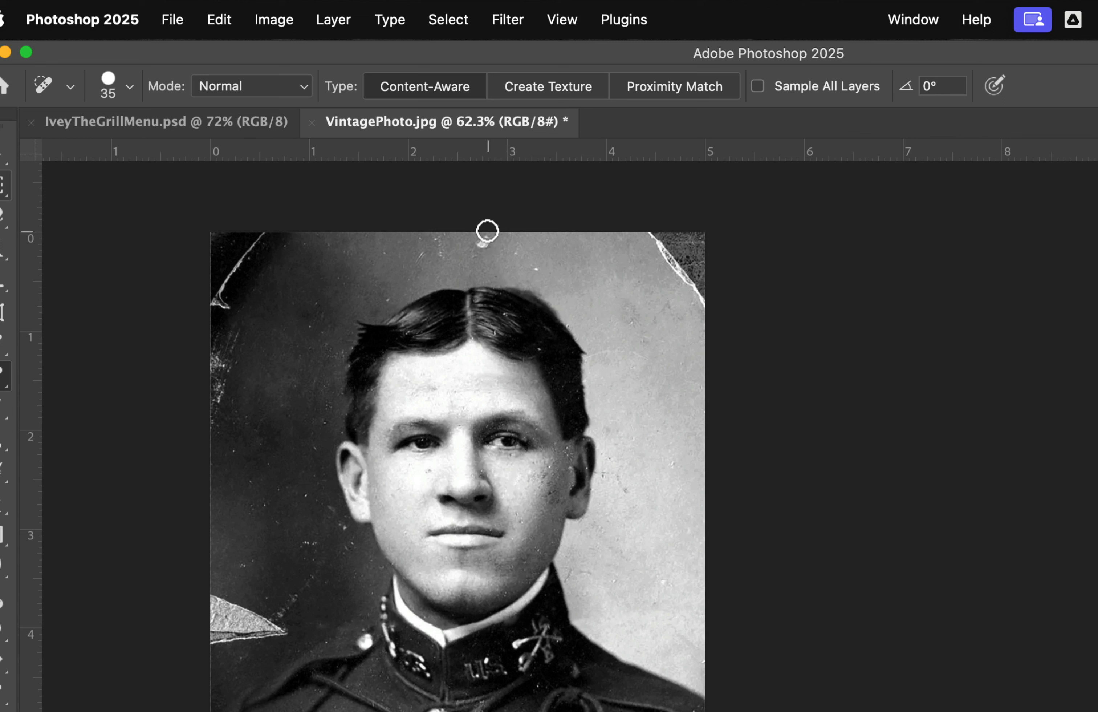
pyautogui.click(484, 246)
pyautogui.click(540, 278)
pyautogui.click(419, 254)
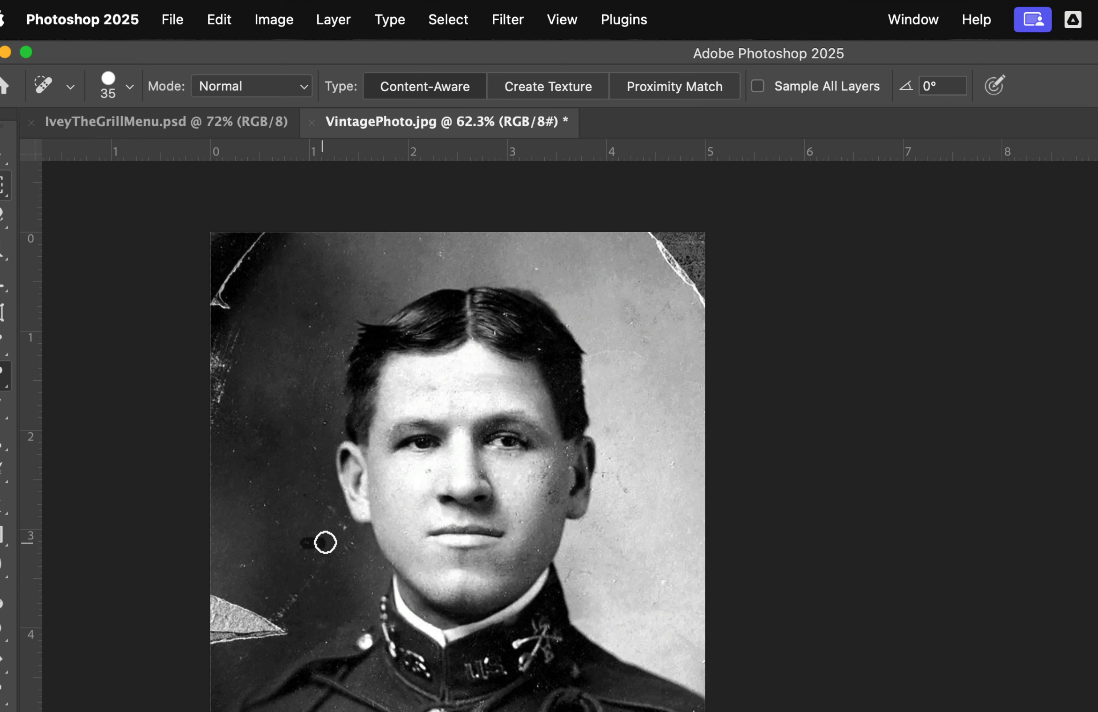
# Heal the scratches in the dark background above the shoulder and the torn triangular patch at the photo's left edge.
pyautogui.moveTo(306, 575)
pyautogui.mouseDown()
pyautogui.moveTo(304, 603)
pyautogui.moveTo(287, 610)
pyautogui.moveTo(310, 605)
pyautogui.mouseUp()
pyautogui.scroll(-3, 310, 605)
pyautogui.moveTo(241, 484)
pyautogui.mouseDown()
pyautogui.moveTo(284, 484)
pyautogui.moveTo(241, 433)
pyautogui.moveTo(229, 484)
pyautogui.moveTo(210, 441)
pyautogui.moveTo(230, 459)
pyautogui.moveTo(231, 450)
pyautogui.moveTo(265, 460)
pyautogui.moveTo(257, 484)
pyautogui.moveTo(286, 479)
pyautogui.moveTo(209, 432)
pyautogui.moveTo(211, 521)
pyautogui.moveTo(256, 515)
pyautogui.moveTo(252, 483)
pyautogui.mouseUp()
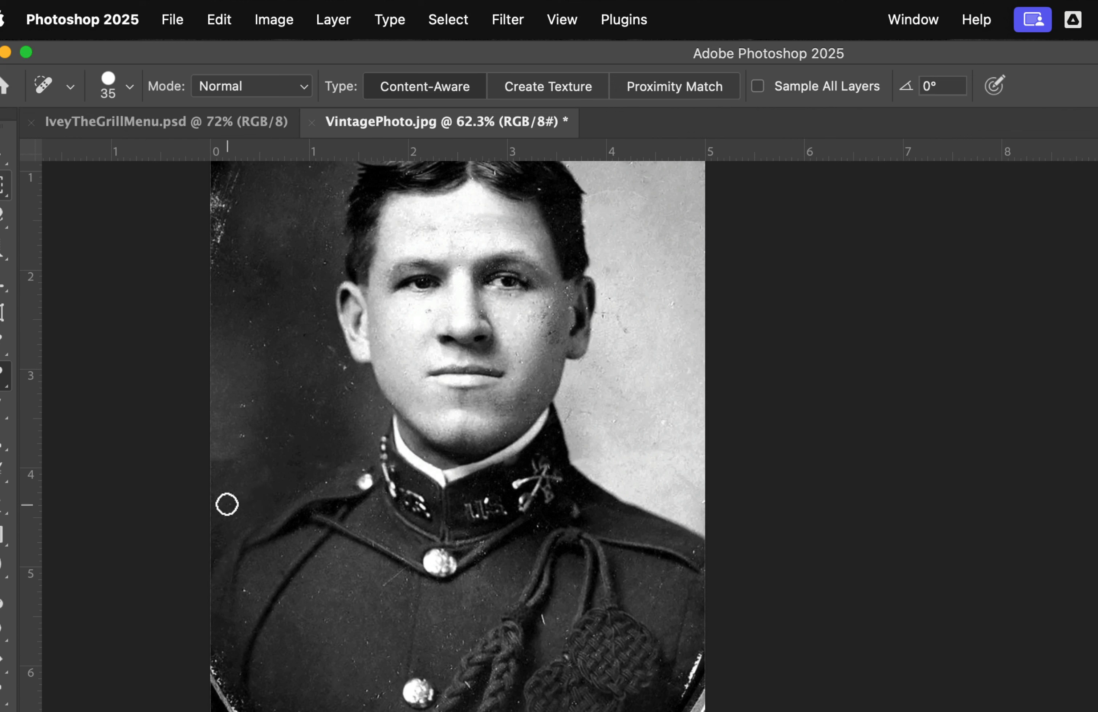
# Marquee-select the photo's damaged upper-left corner, about 1 by 1.9 in, and run Generative Fill on it without a prompt.
pyautogui.scroll(5, 337, 473)
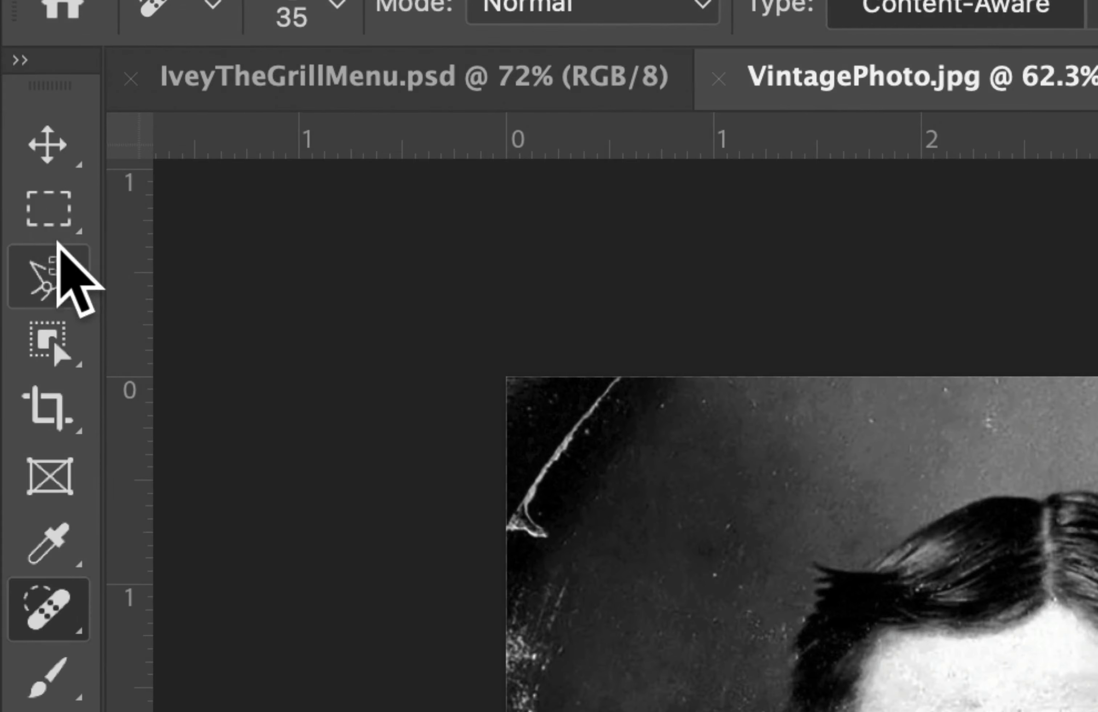
pyautogui.click(36, 194)
pyautogui.click(133, 195)
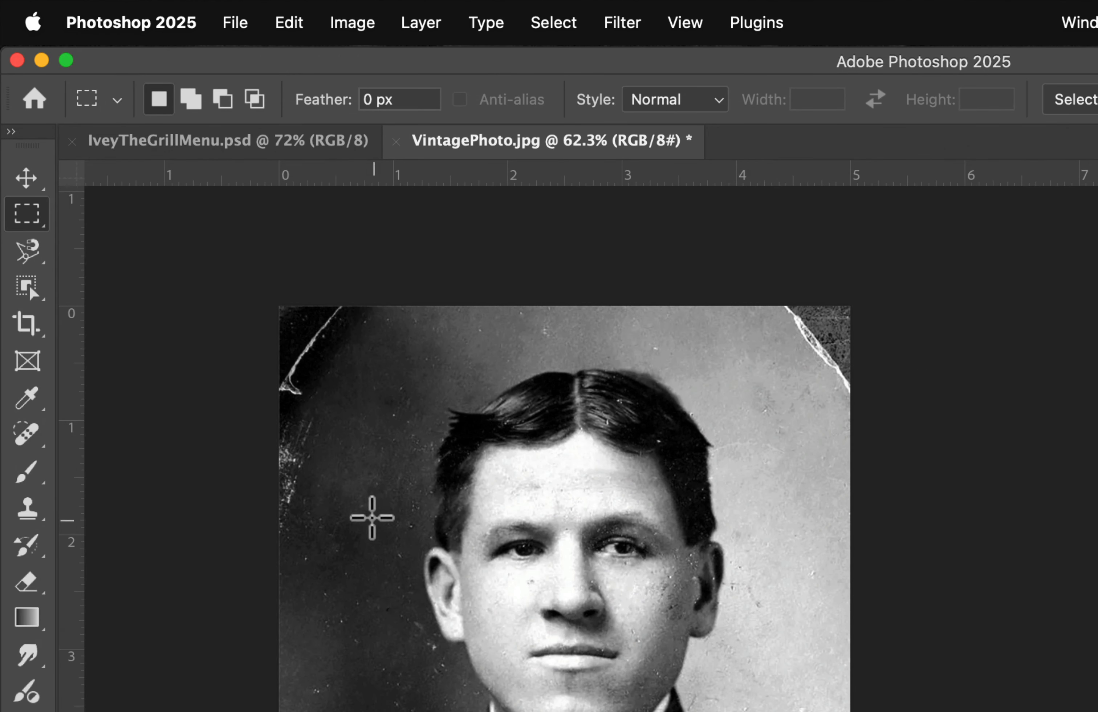
pyautogui.moveTo(341, 374); pyautogui.dragTo(344, 436)
pyautogui.moveTo(281, 357); pyautogui.dragTo(400, 524)
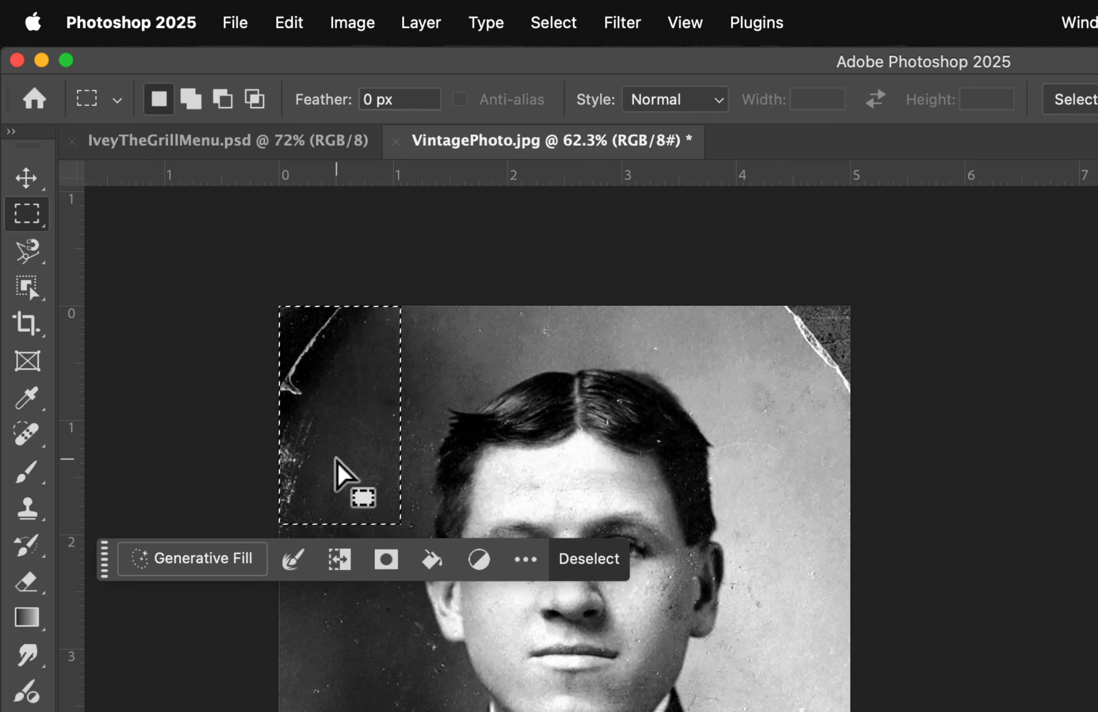
pyautogui.click(204, 558)
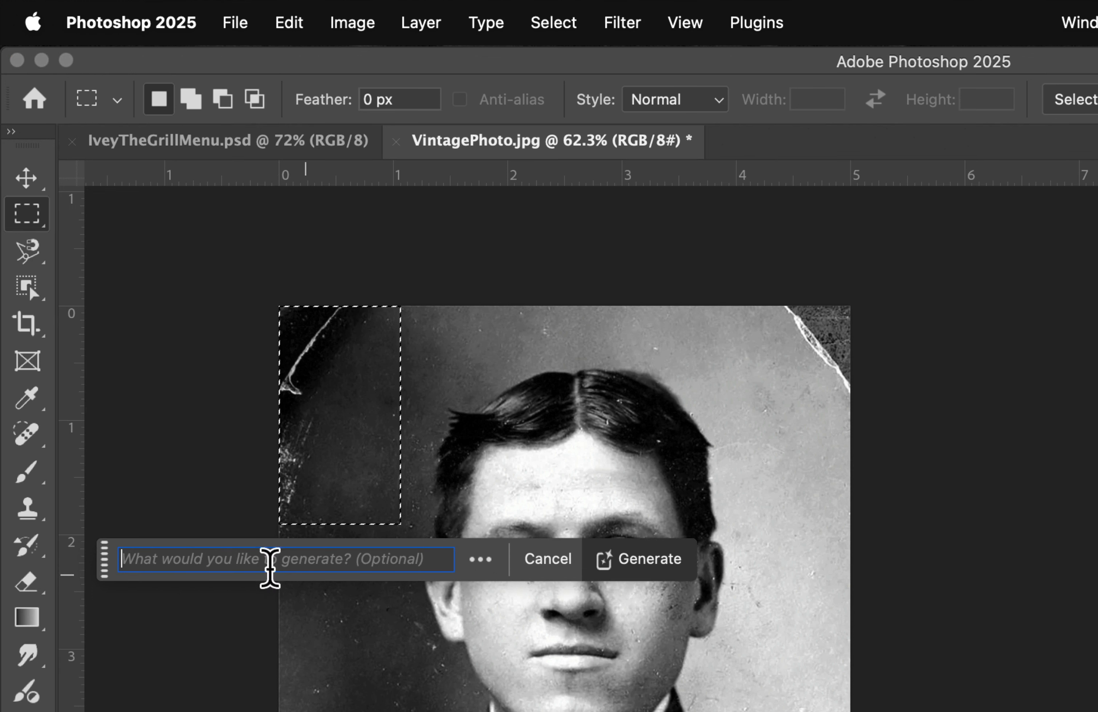
pyautogui.click(650, 565)
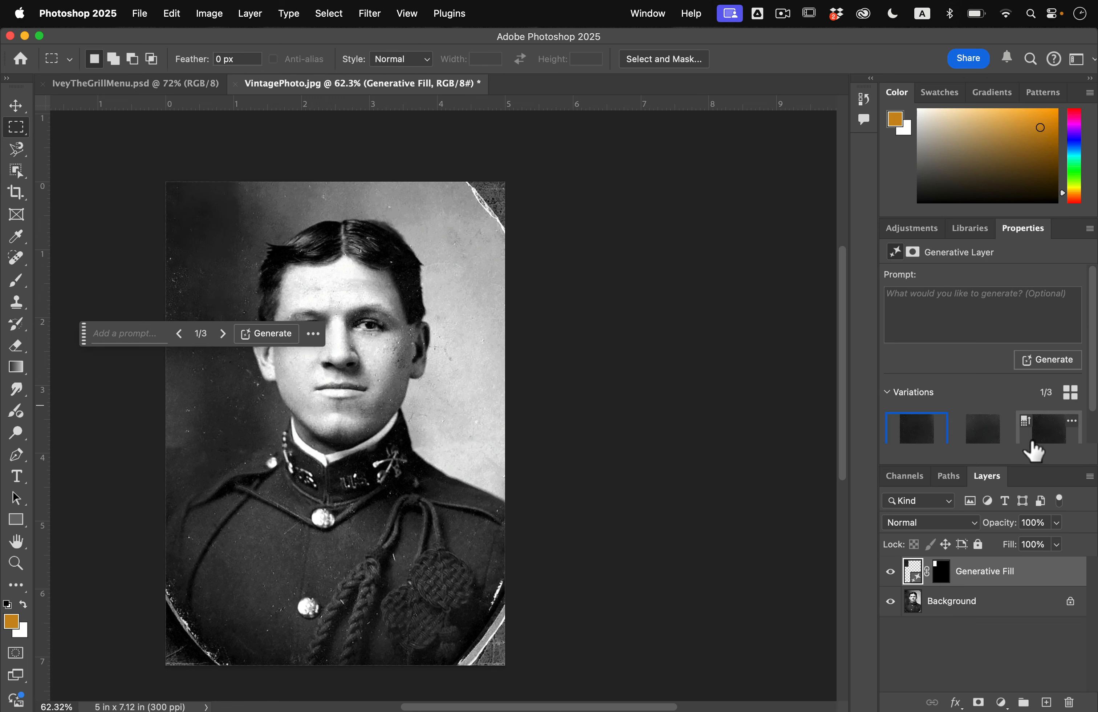
# Compare the three generated variations for the upper-left corner, keep the second one and deselect the generative layer.
pyautogui.moveTo(1014, 471); pyautogui.dragTo(1013, 514)
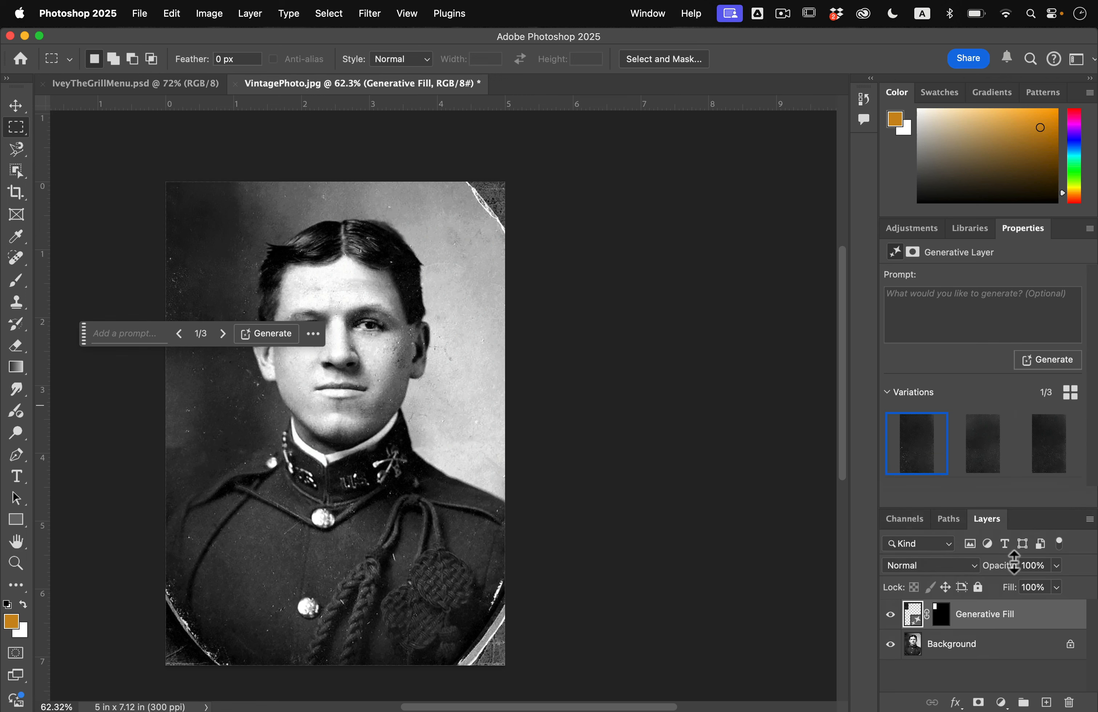
pyautogui.click(990, 464)
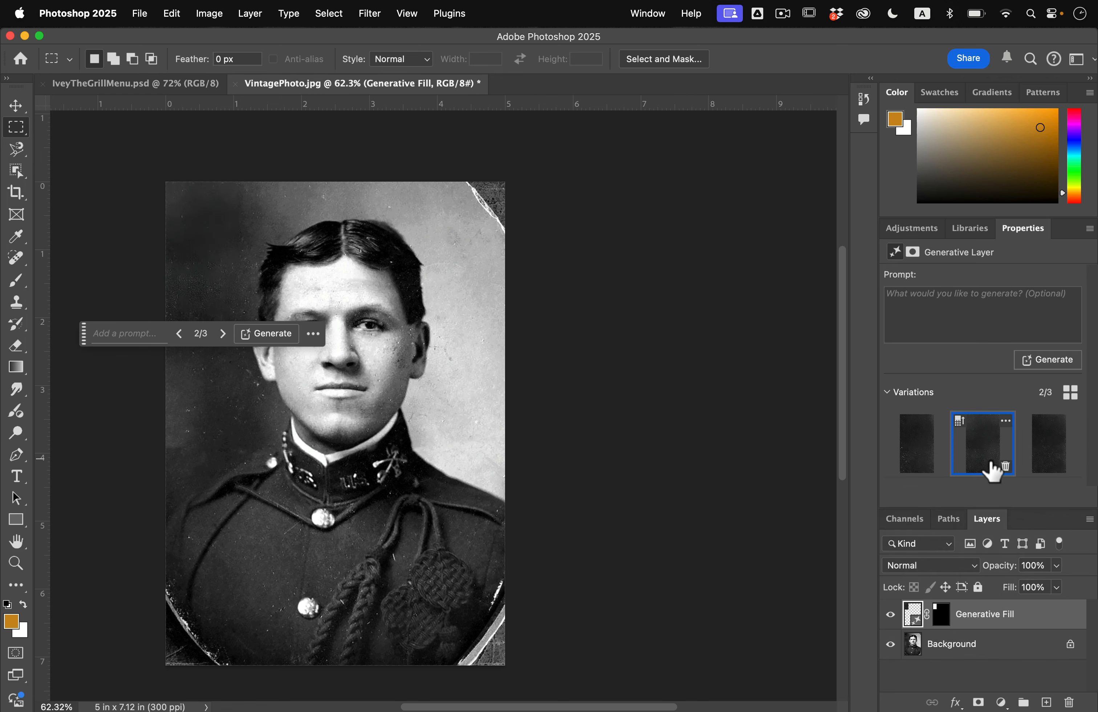
pyautogui.click(1050, 461)
pyautogui.click(1004, 460)
pyautogui.click(924, 456)
pyautogui.click(975, 455)
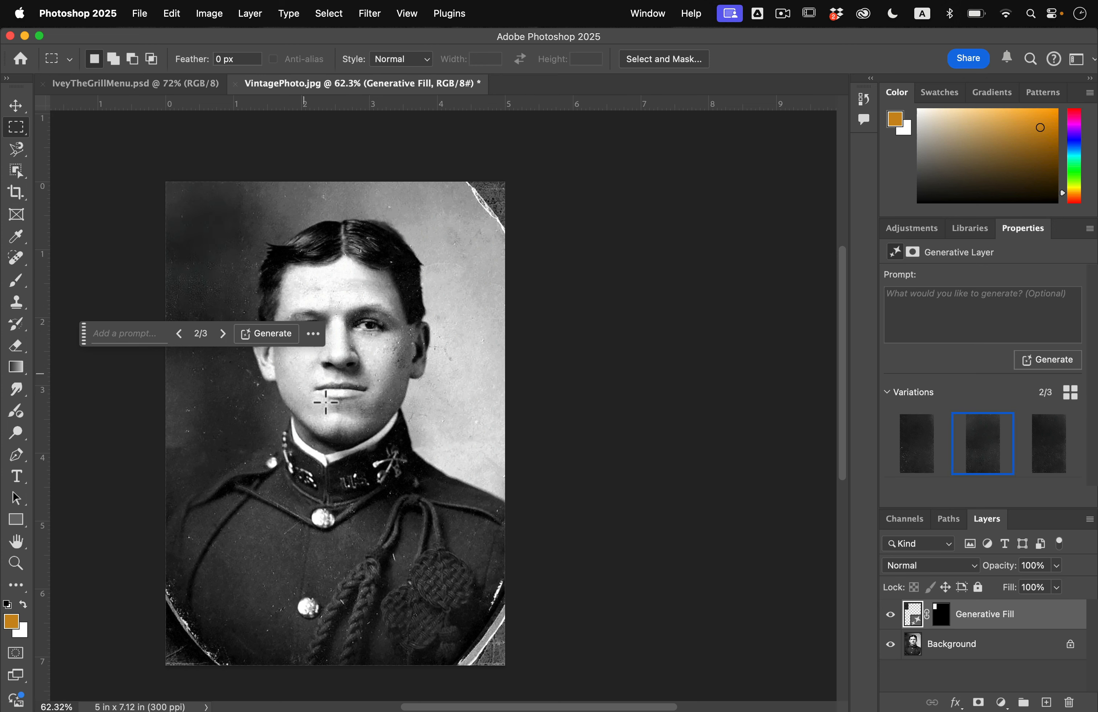
pyautogui.click(613, 441)
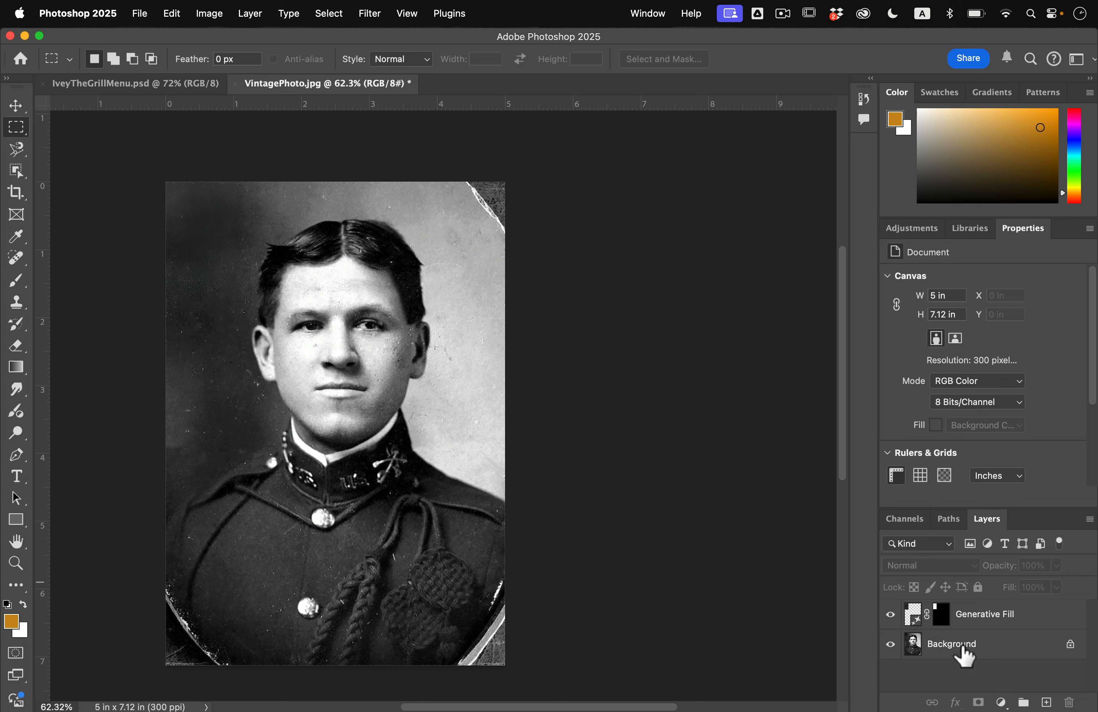
# On the Background layer, select the photo's torn upper-right corner, run Generative Fill without a prompt, and keep the first variation.
pyautogui.click(964, 648)
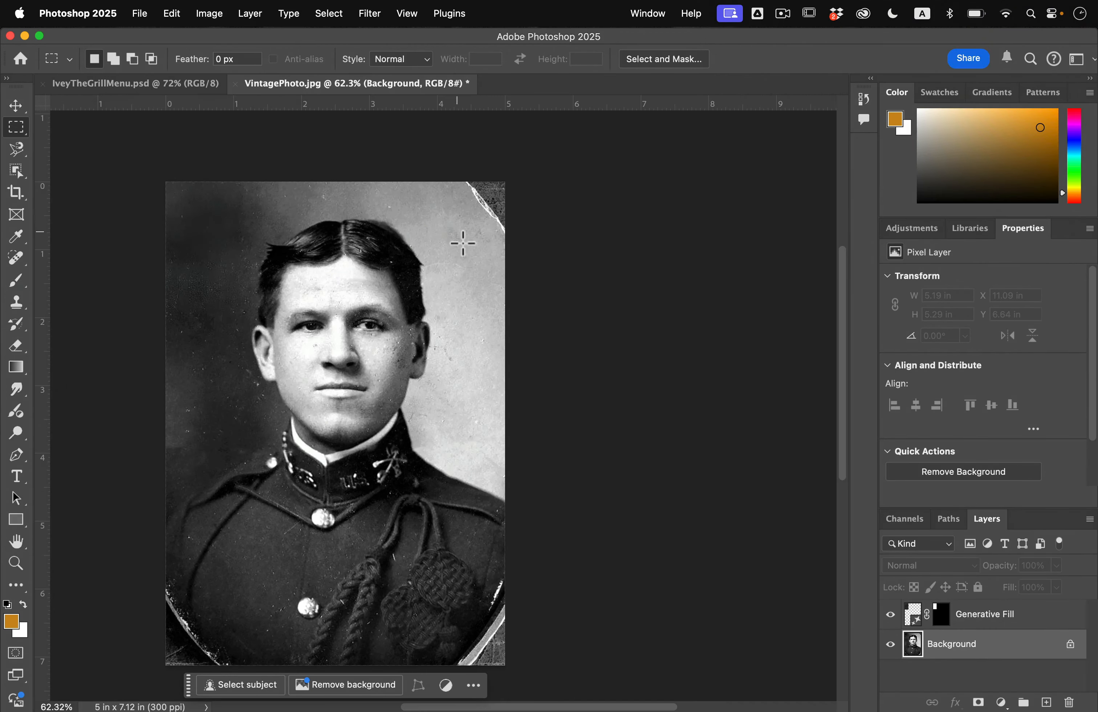
pyautogui.moveTo(456, 252); pyautogui.dragTo(534, 156)
pyautogui.click(364, 272)
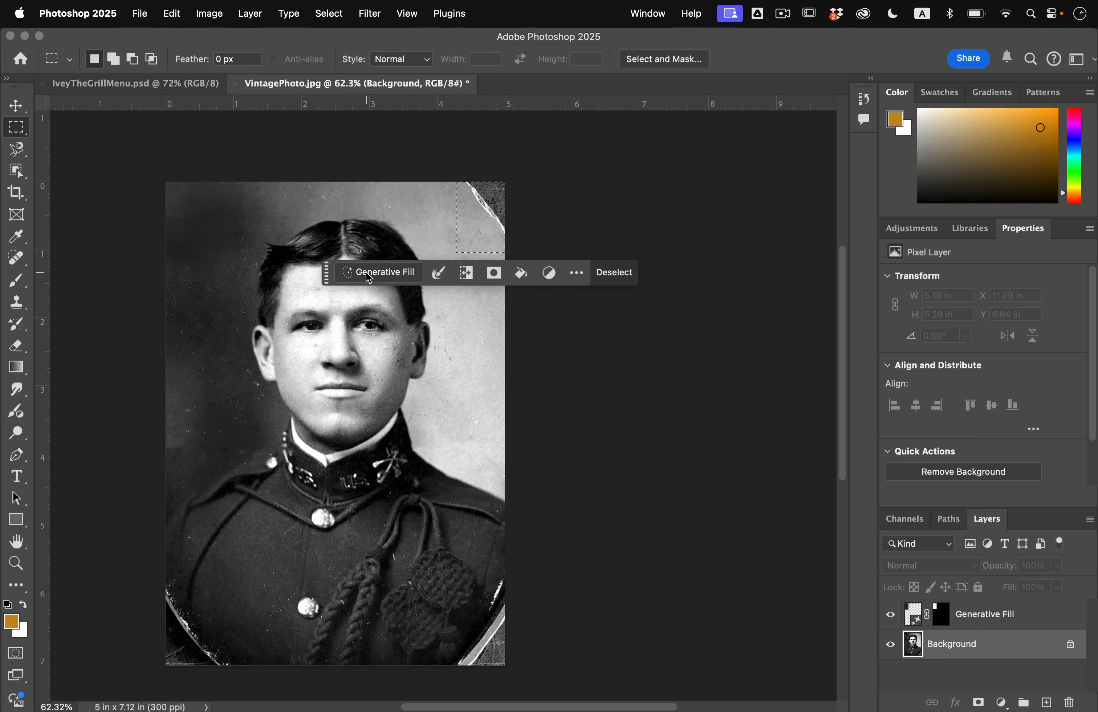
pyautogui.click(628, 276)
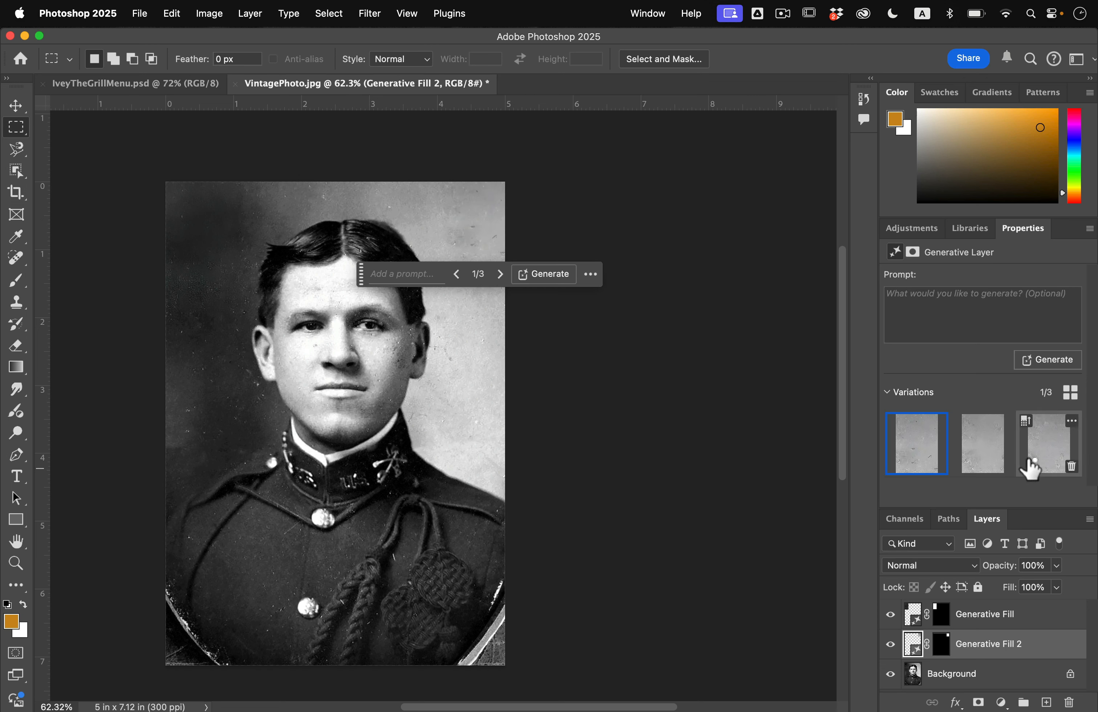
pyautogui.click(993, 458)
pyautogui.click(1037, 456)
pyautogui.click(927, 460)
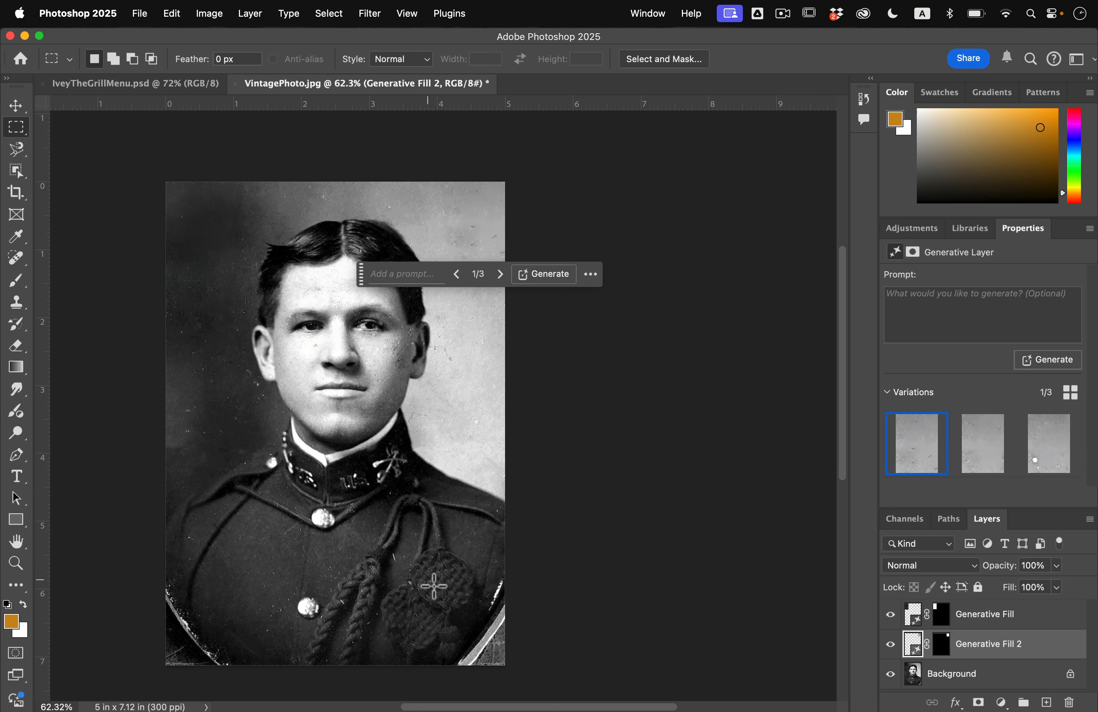
# Select the photo's torn lower-right corner and run Generative Fill on it without a prompt, working from the Background layer.
pyautogui.moveTo(455, 597); pyautogui.dragTo(518, 691)
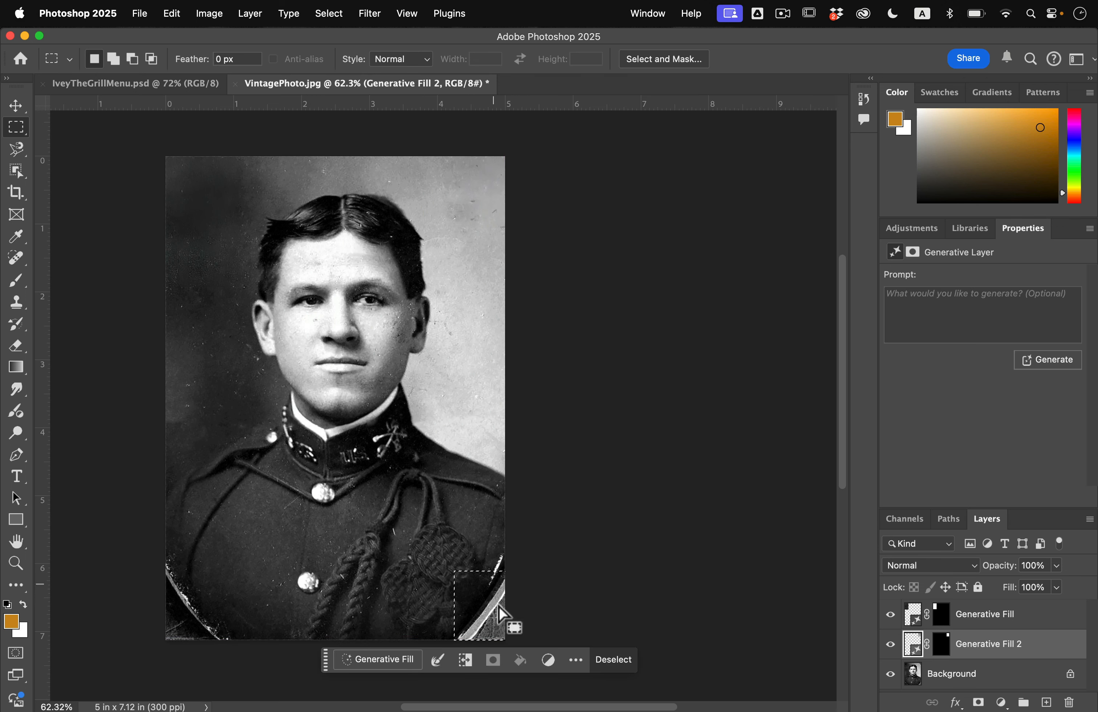
pyautogui.click(614, 661)
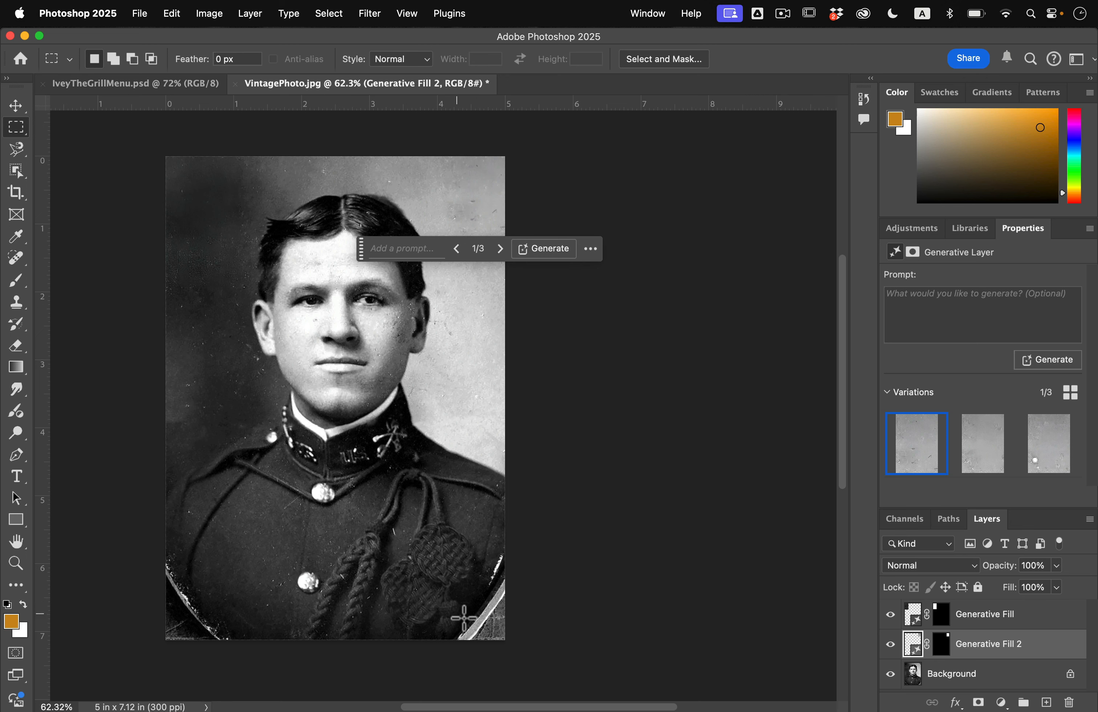
pyautogui.moveTo(458, 579); pyautogui.dragTo(562, 678)
pyautogui.click(941, 680)
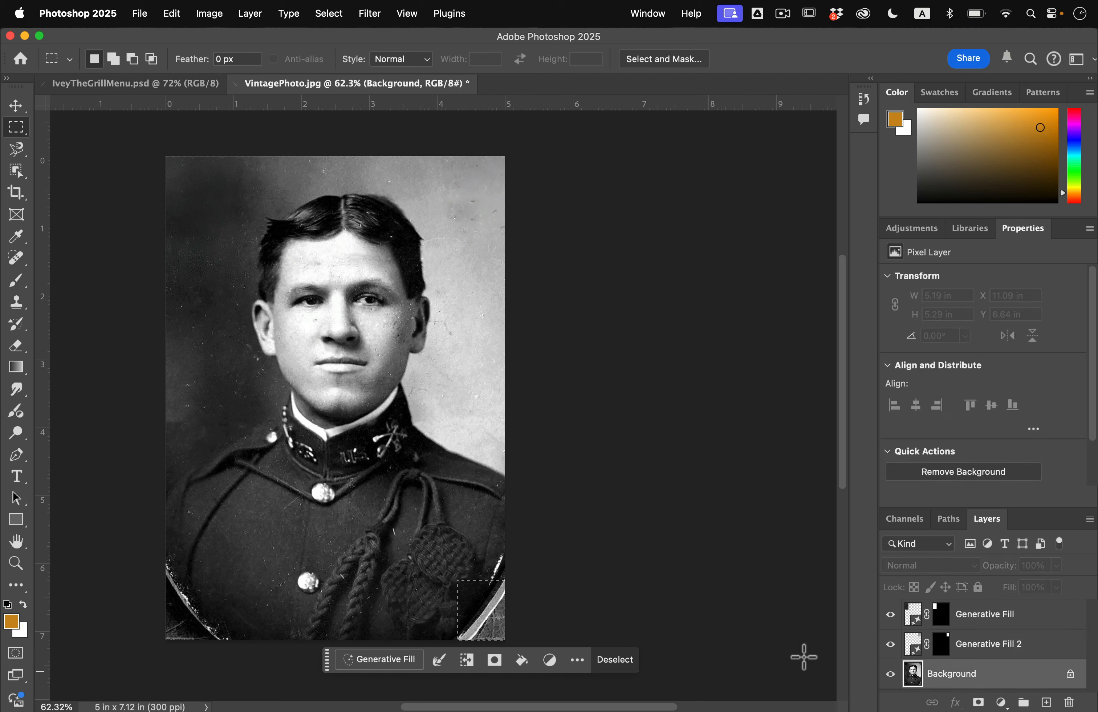
pyautogui.click(364, 660)
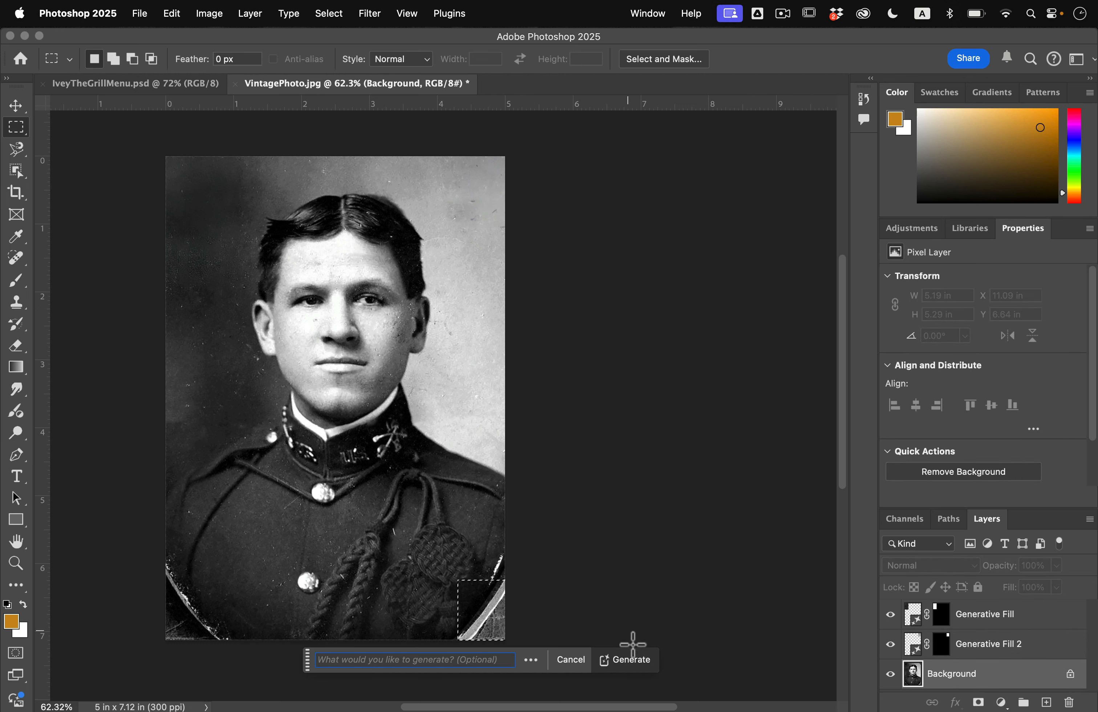
pyautogui.click(629, 658)
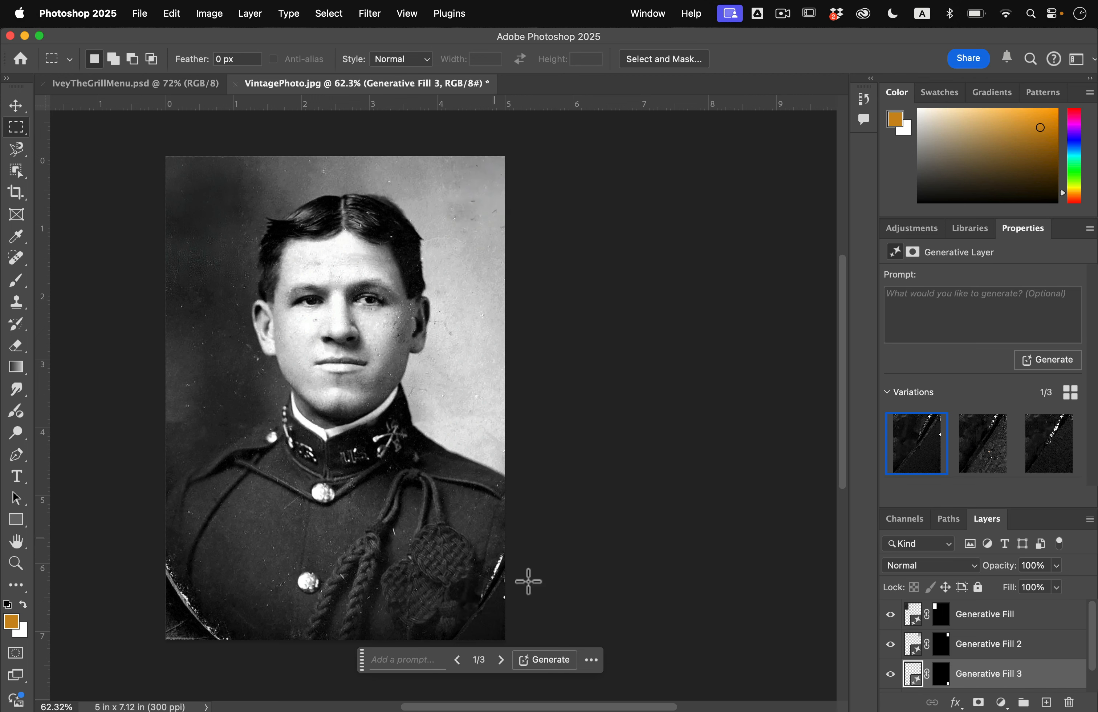
# Marquee-select the photo's damaged lower-left corner, about 1.15 by 1.4 in, and run Generative Fill on it without a prompt.
pyautogui.moveTo(244, 543); pyautogui.dragTo(155, 666)
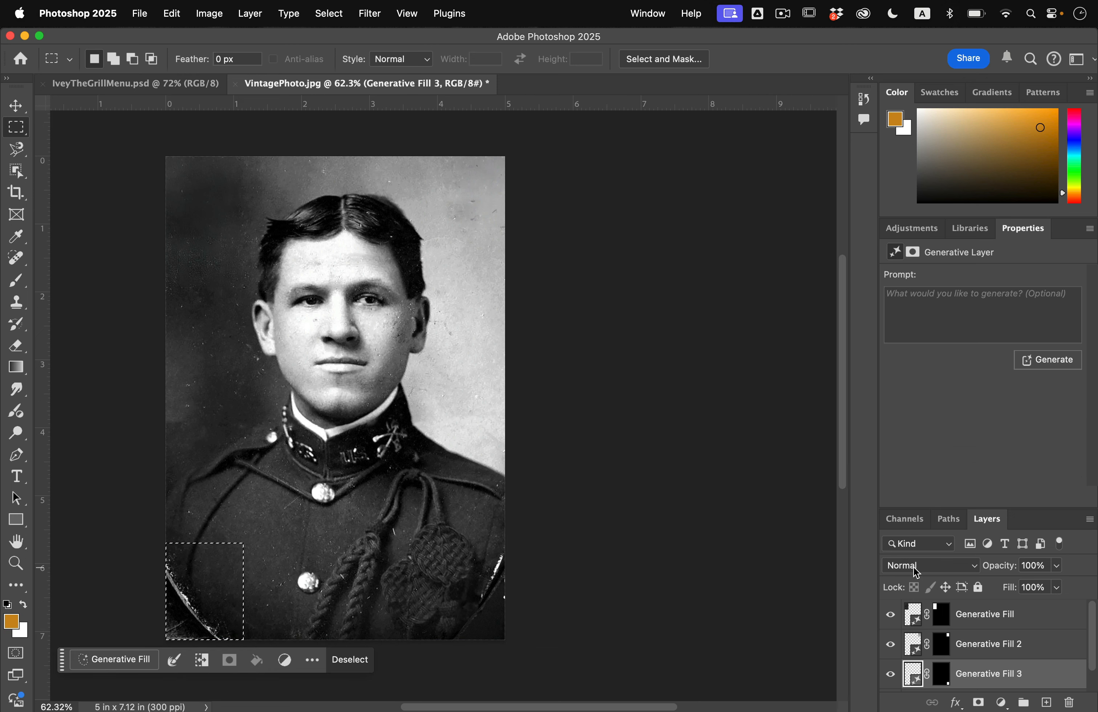
pyautogui.click(98, 660)
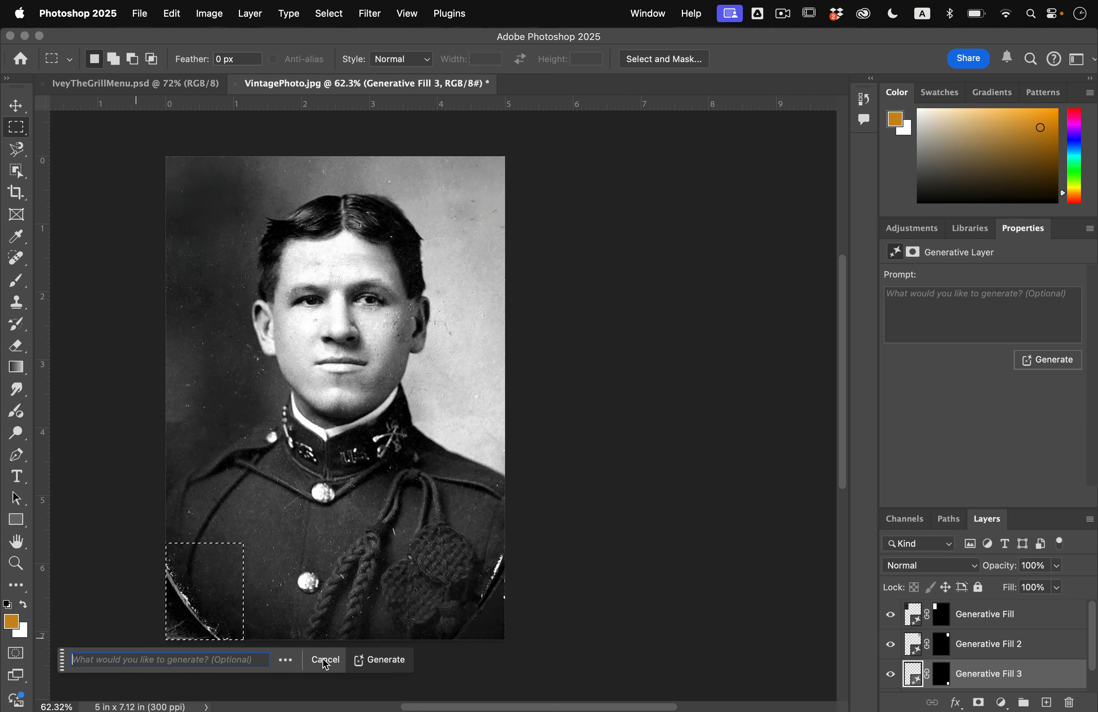
pyautogui.click(380, 664)
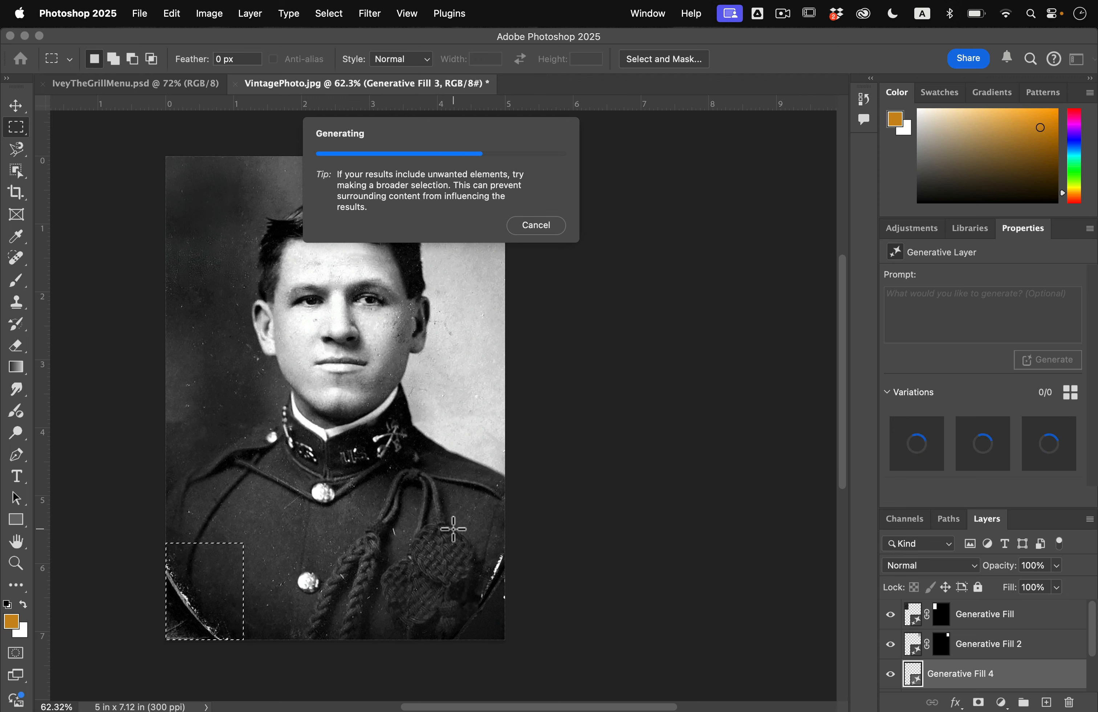
pyautogui.scroll(-5, 454, 529)
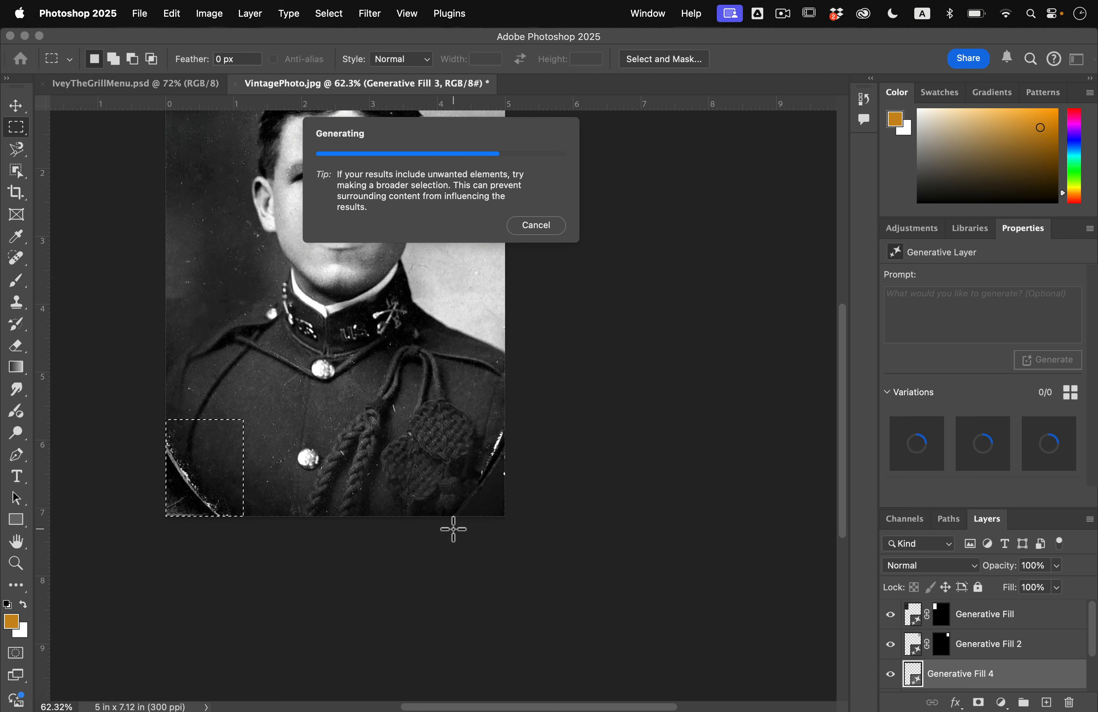
pyautogui.scroll(5, 452, 528)
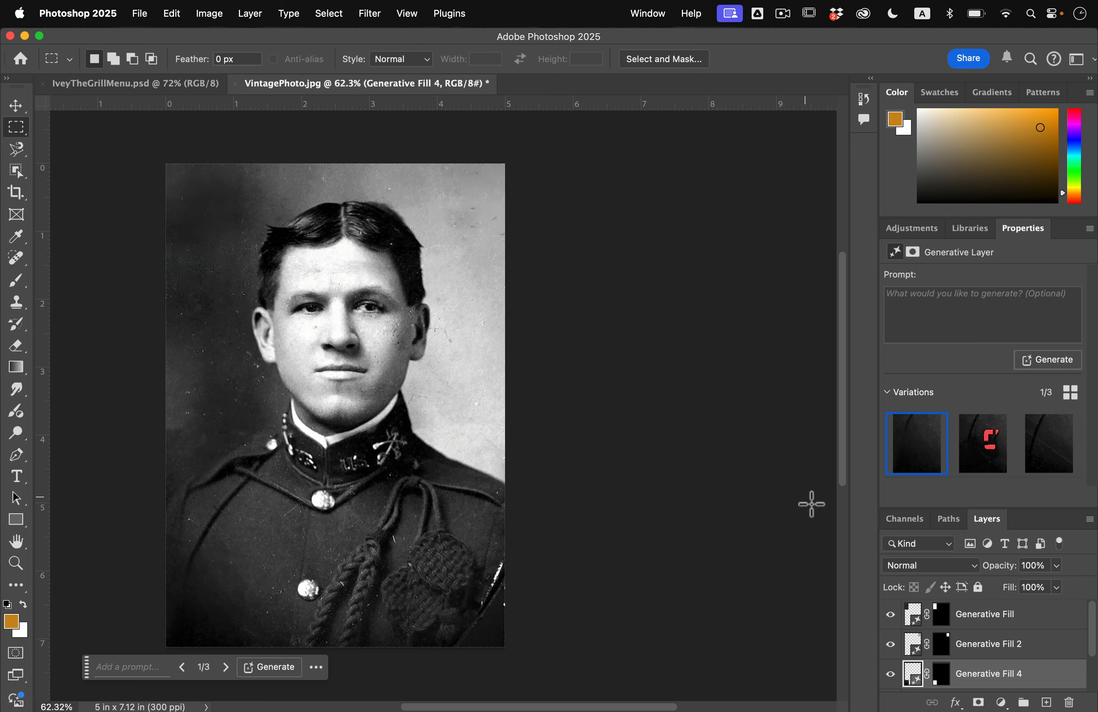
# Compare the generated variations for the lower-left corner, keep the third one and deselect the generative layer.
pyautogui.click(1001, 454)
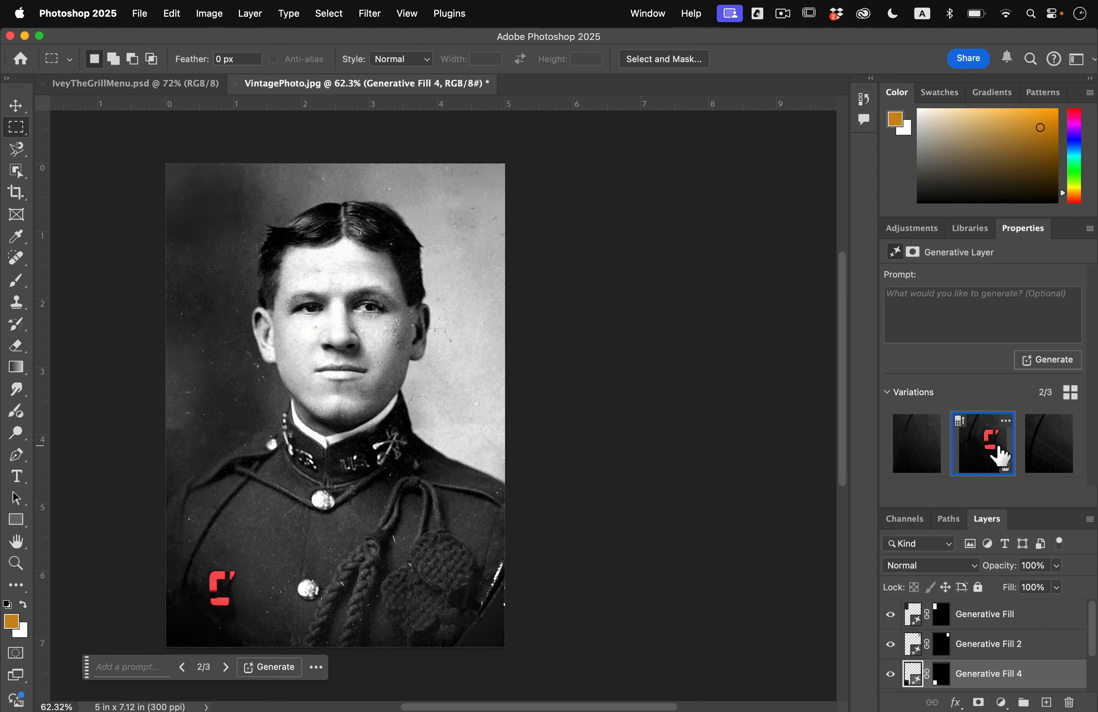
pyautogui.click(1046, 453)
pyautogui.click(1000, 442)
pyautogui.click(1069, 450)
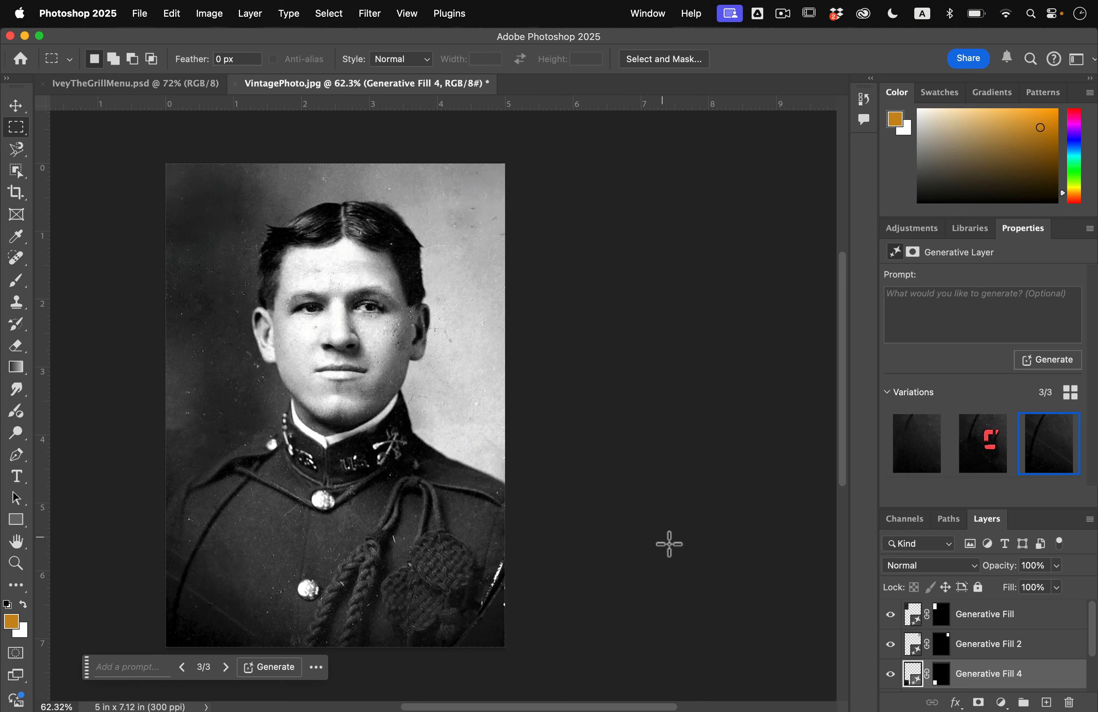
pyautogui.press('v')
pyautogui.click(639, 526)
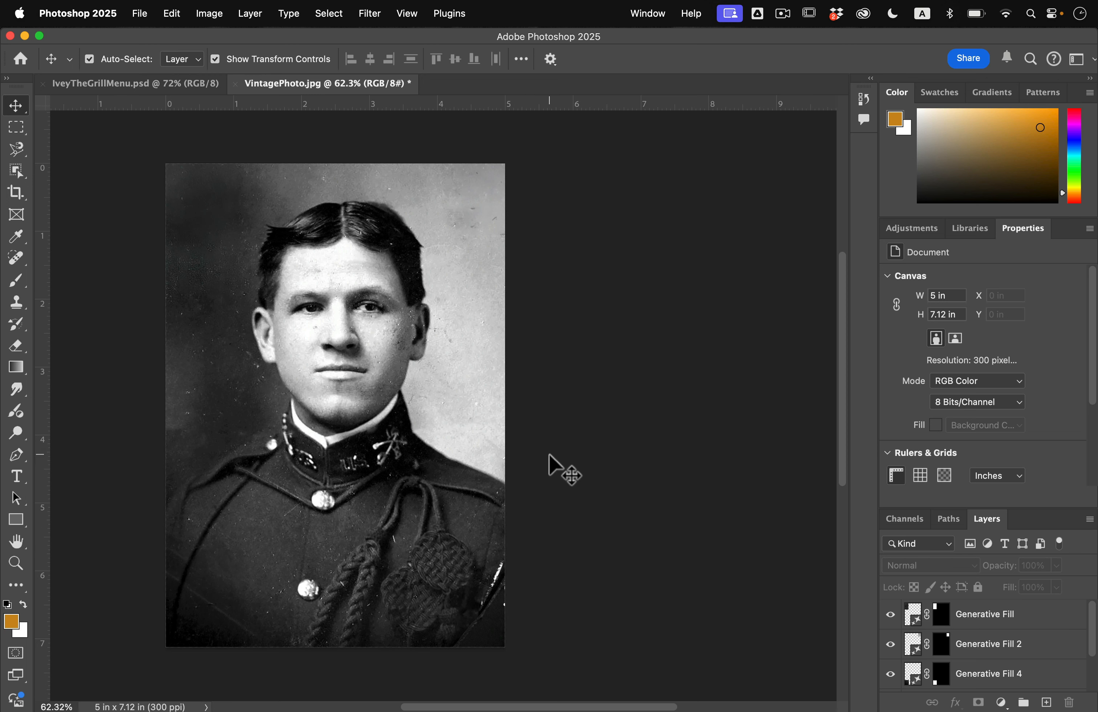
# Flatten the restored photo, merging its generative fill layers into the Background.
pyautogui.click(1080, 625)
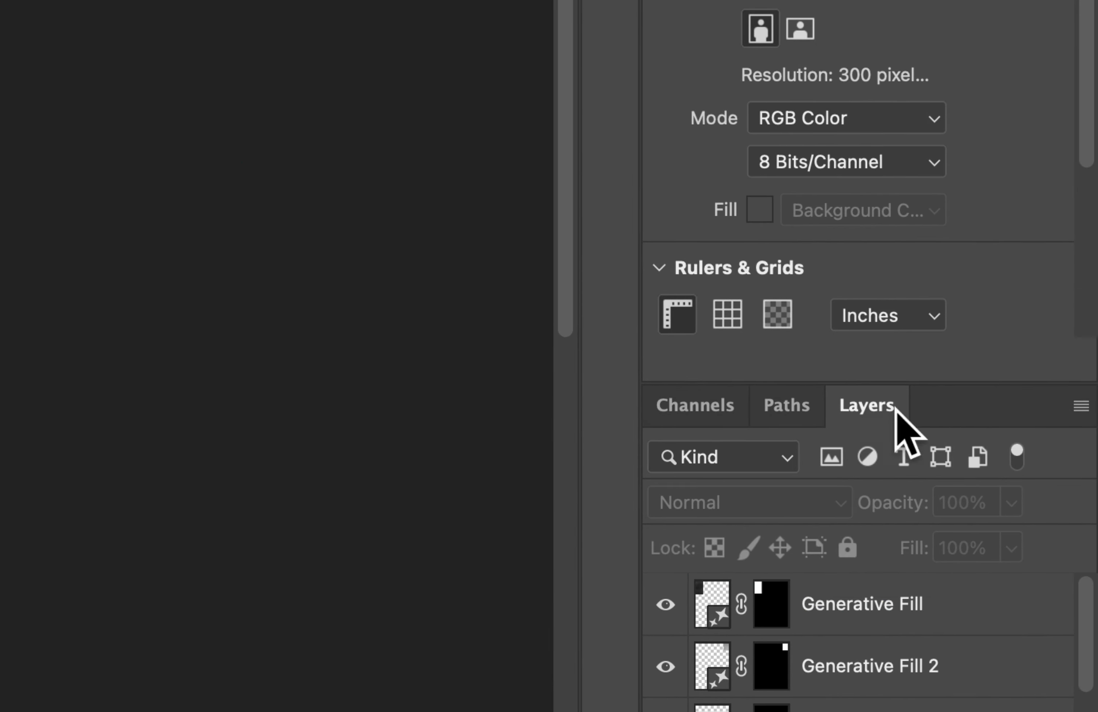
pyautogui.click(1073, 407)
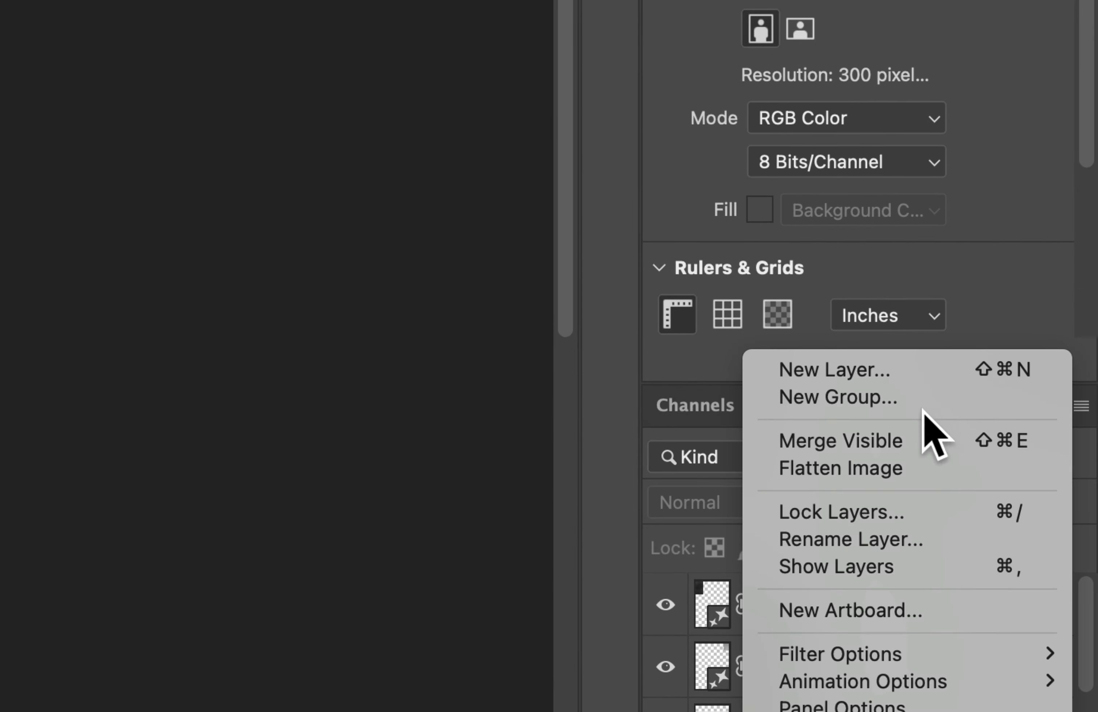
pyautogui.click(844, 468)
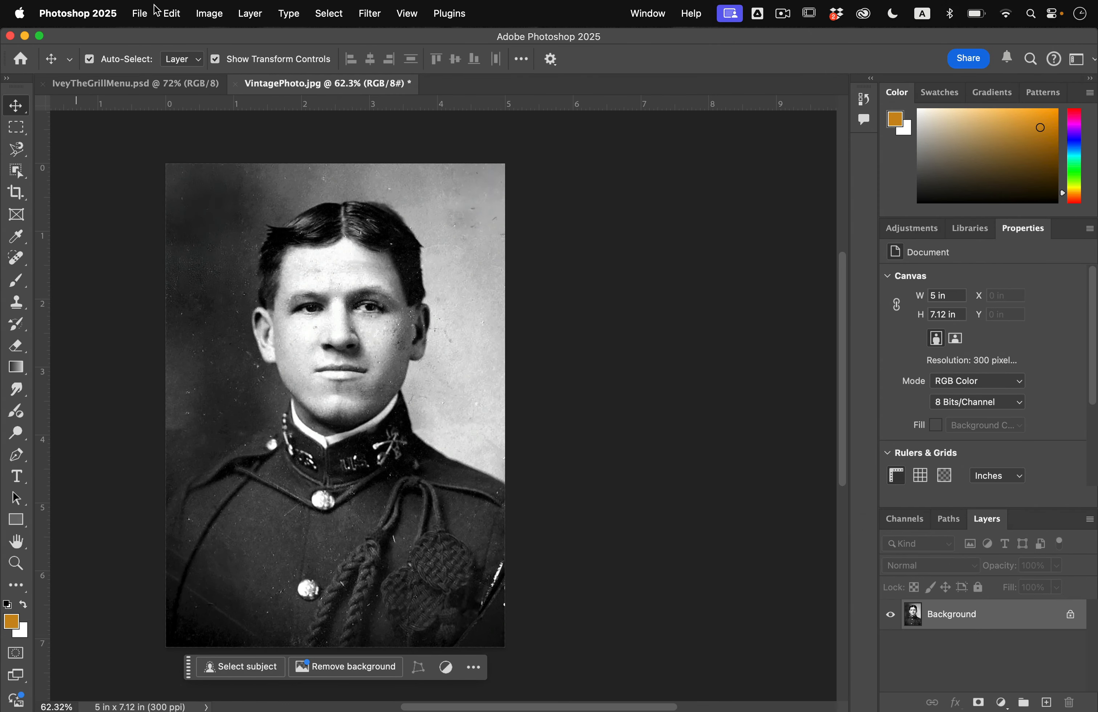
# Save VintagePhoto.jpg and close it to return to the menu document.
pyautogui.click(144, 11)
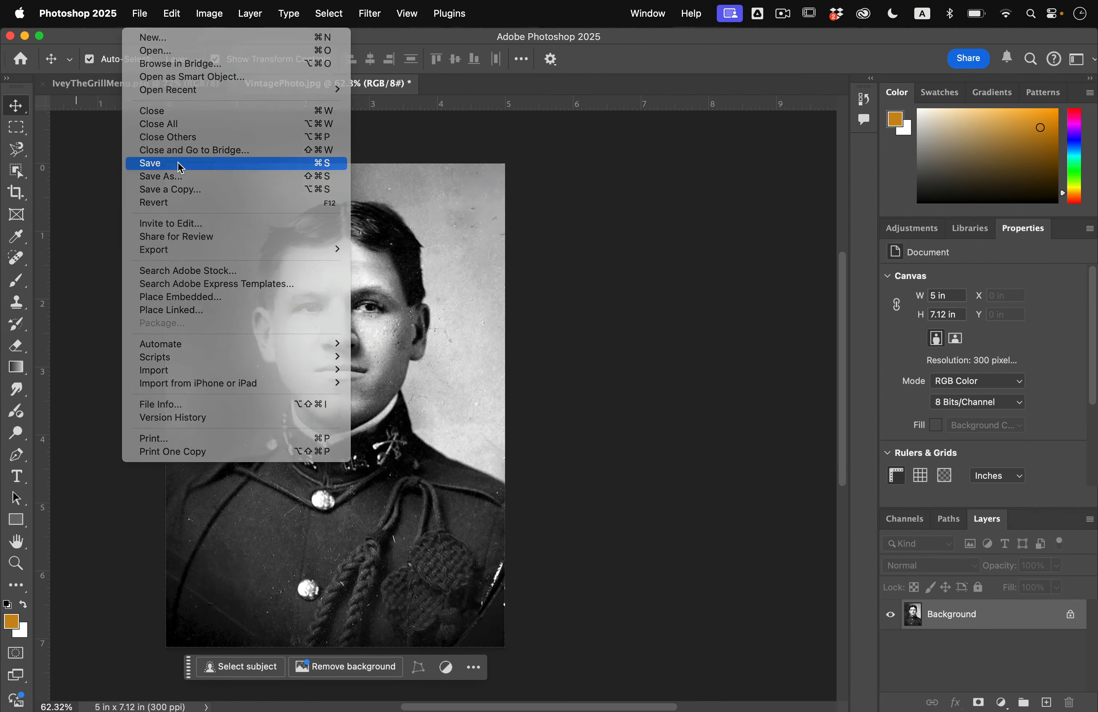
pyautogui.click(185, 163)
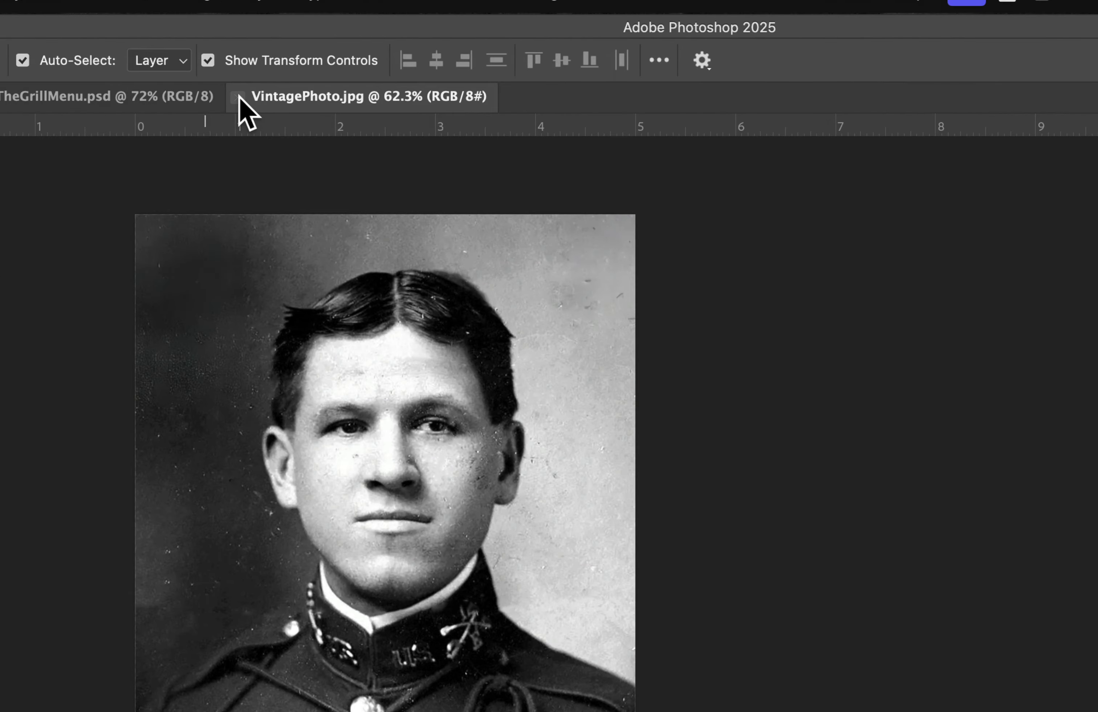
pyautogui.click(235, 83)
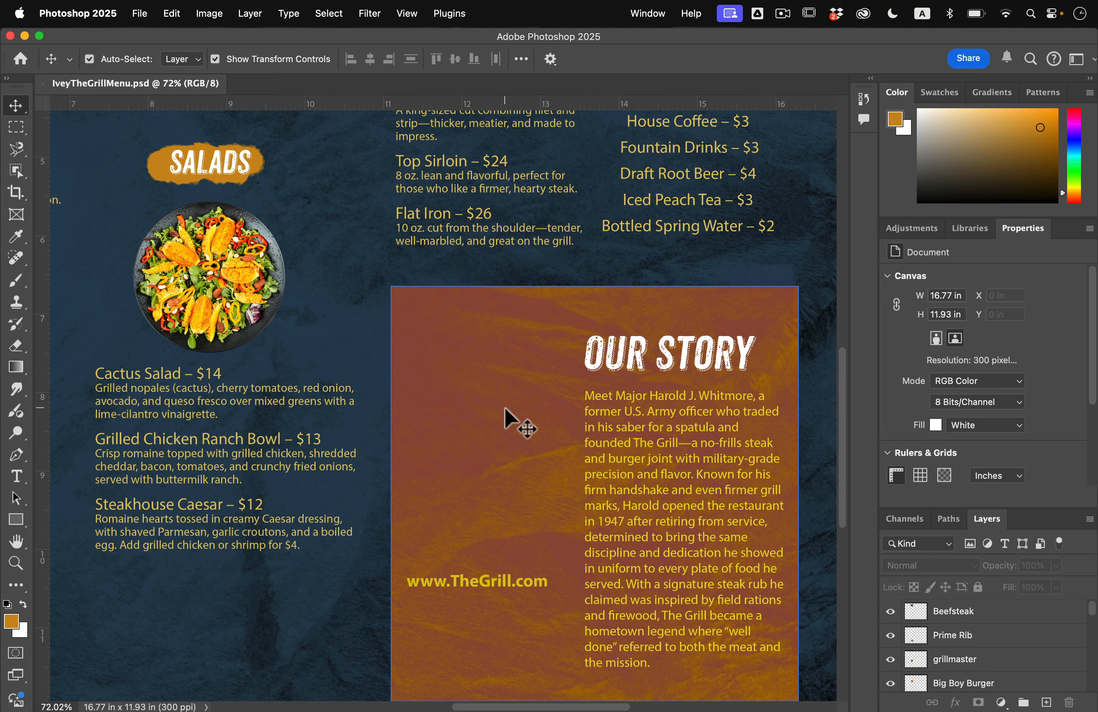
# Place VintagePhoto.jpg from the Restaurant Menu Project folder in Finder into the IveyTheGrillMenu.psd document.
pyautogui.click(140, 7)
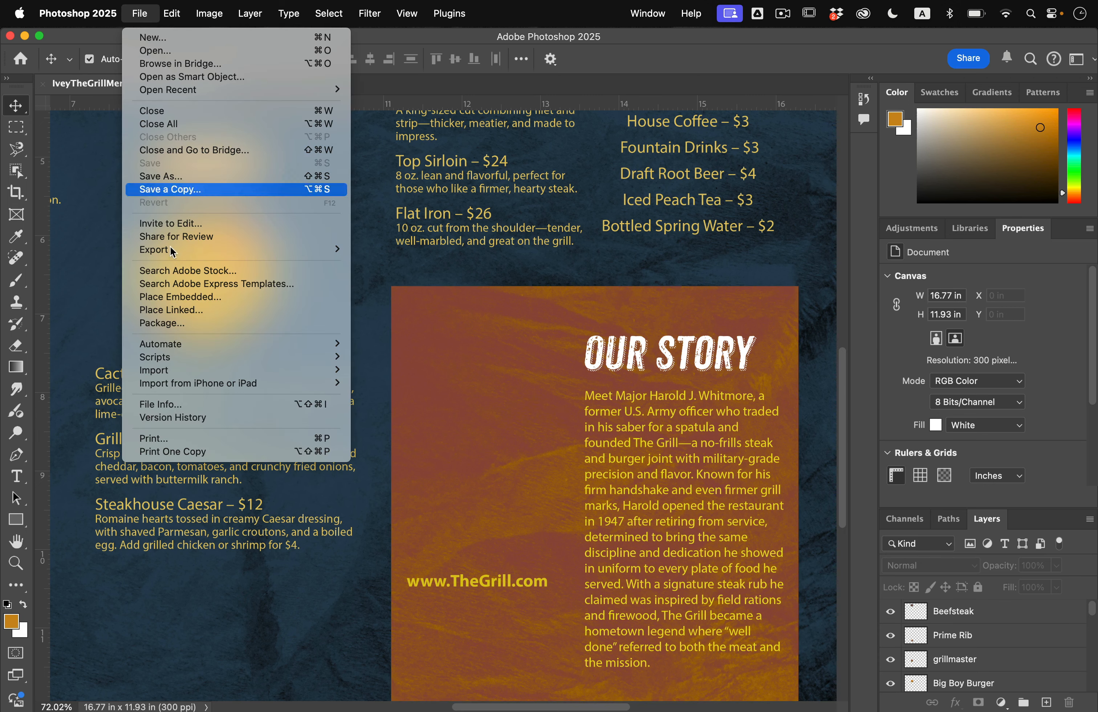
pyautogui.click(162, 3)
pyautogui.hotkey('ctrl', 'Up')
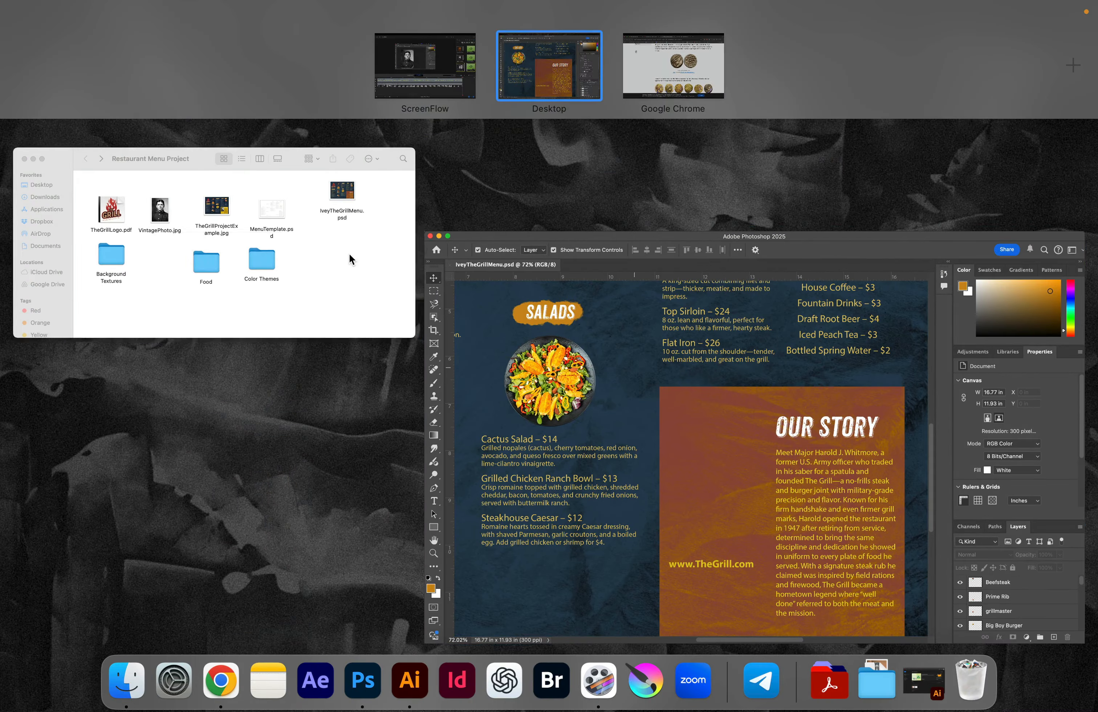
pyautogui.click(349, 253)
pyautogui.click(454, 309)
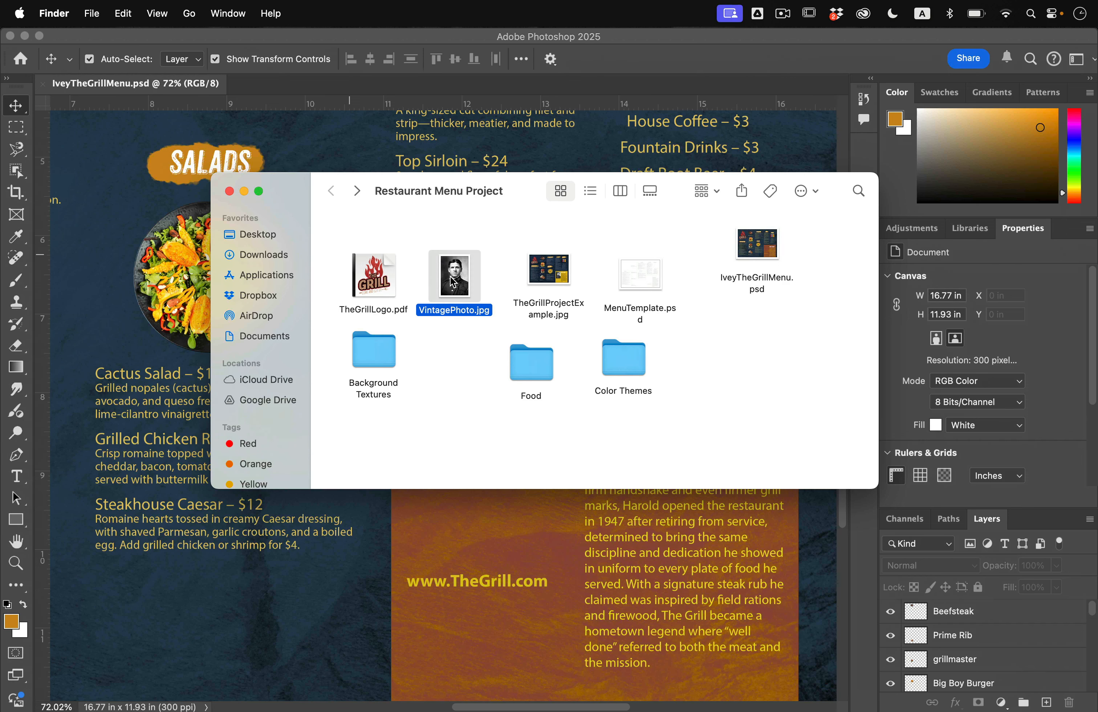
pyautogui.moveTo(452, 282); pyautogui.dragTo(499, 540)
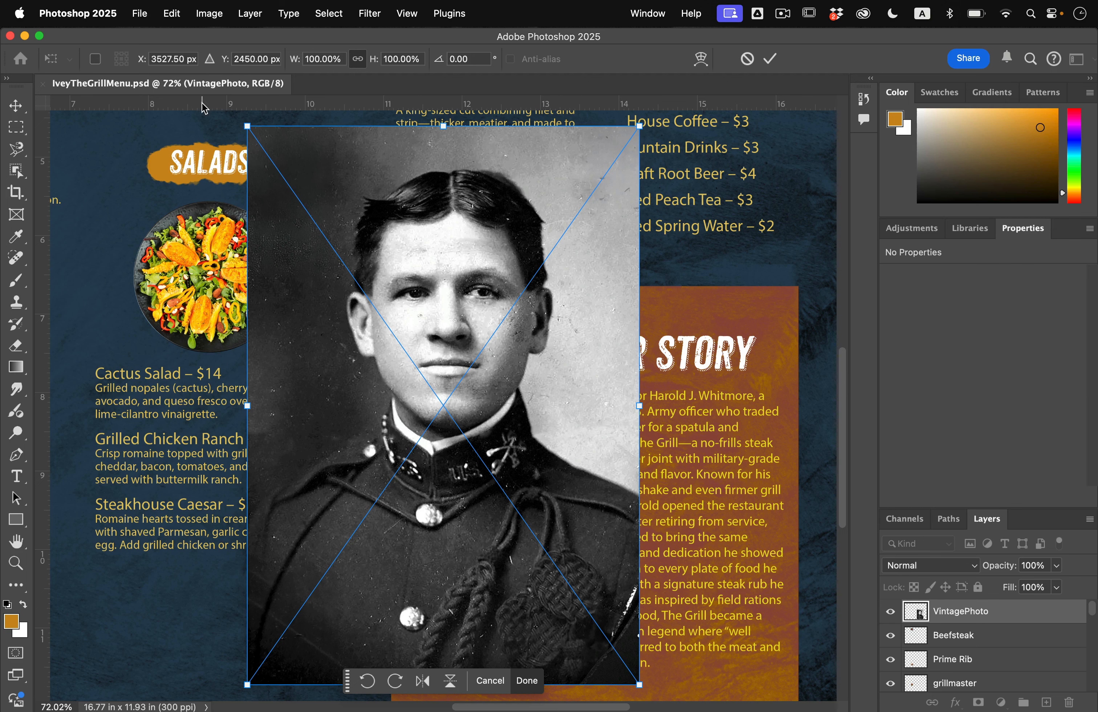
# Scale the placed portrait to about 2.06 by 2.93 in and position it beside the Our Story text, just above the website address.
pyautogui.moveTo(246, 127); pyautogui.dragTo(455, 520)
pyautogui.moveTo(592, 584); pyautogui.dragTo(503, 464)
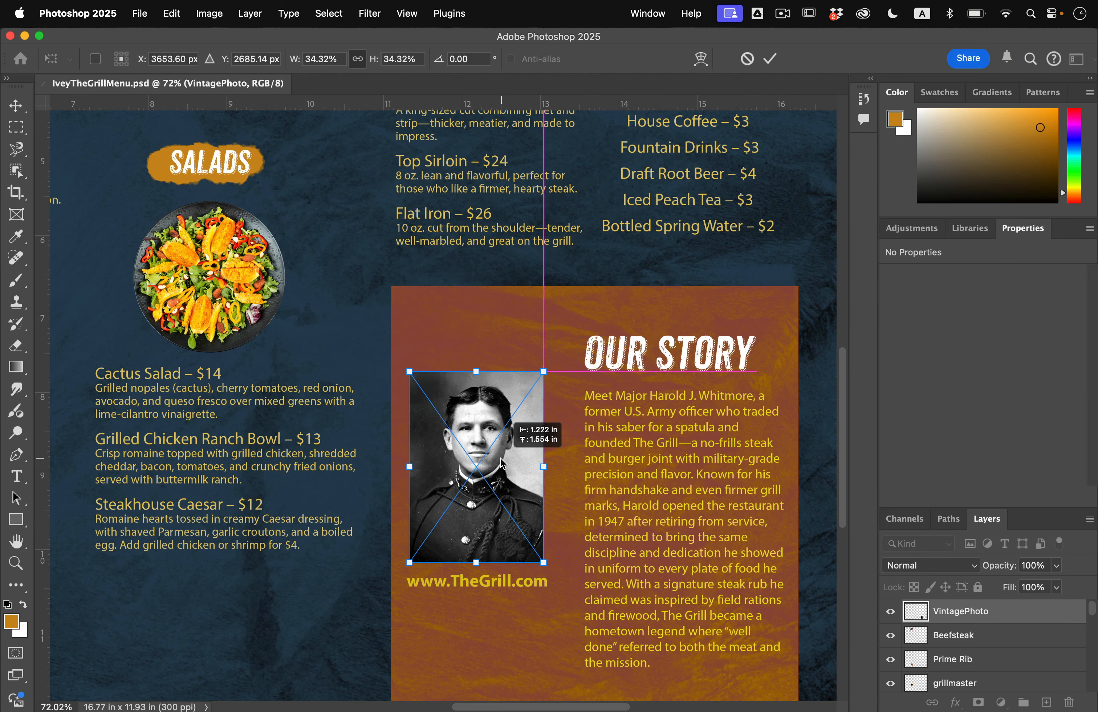
pyautogui.moveTo(547, 371); pyautogui.dragTo(569, 336)
pyautogui.press('Return')
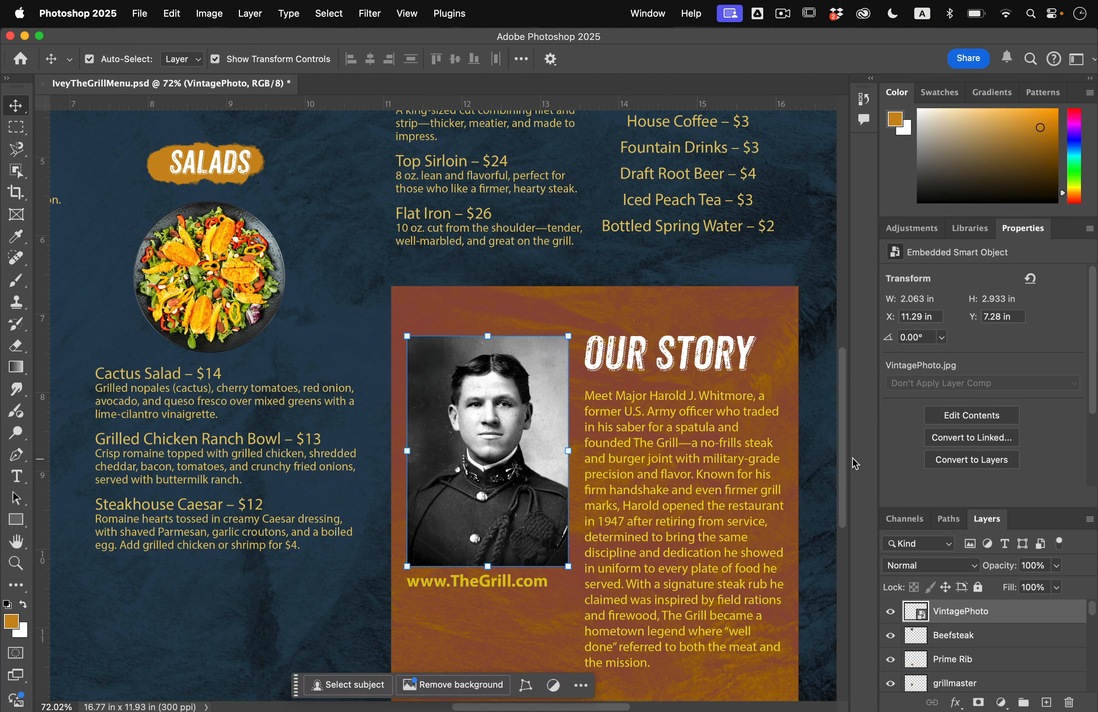
# Deselect the portrait, check the full menu layout and save IveyTheGrillMenu.psd.
pyautogui.click(827, 479)
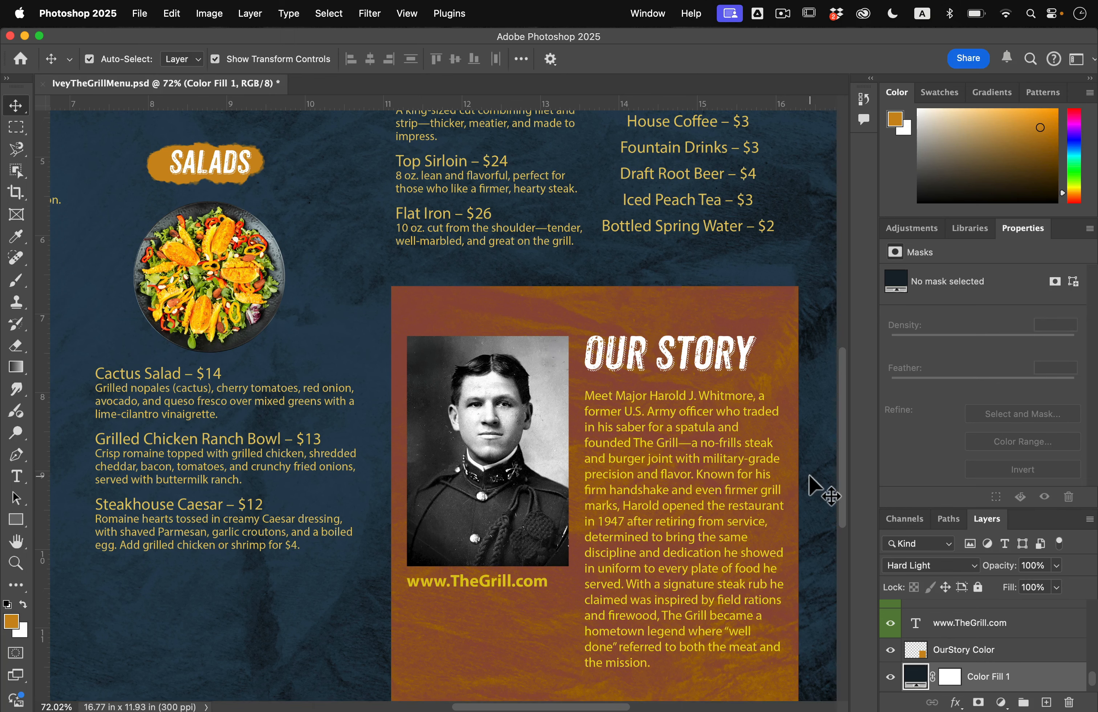
pyautogui.press('super+0')
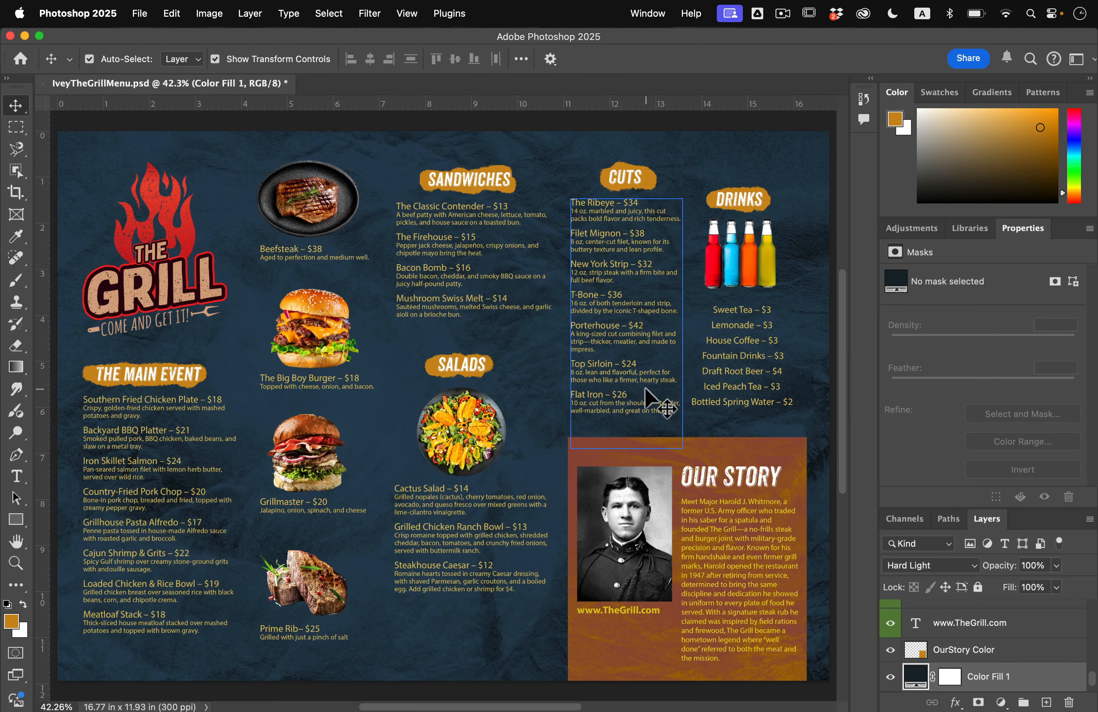
pyautogui.click(373, 120)
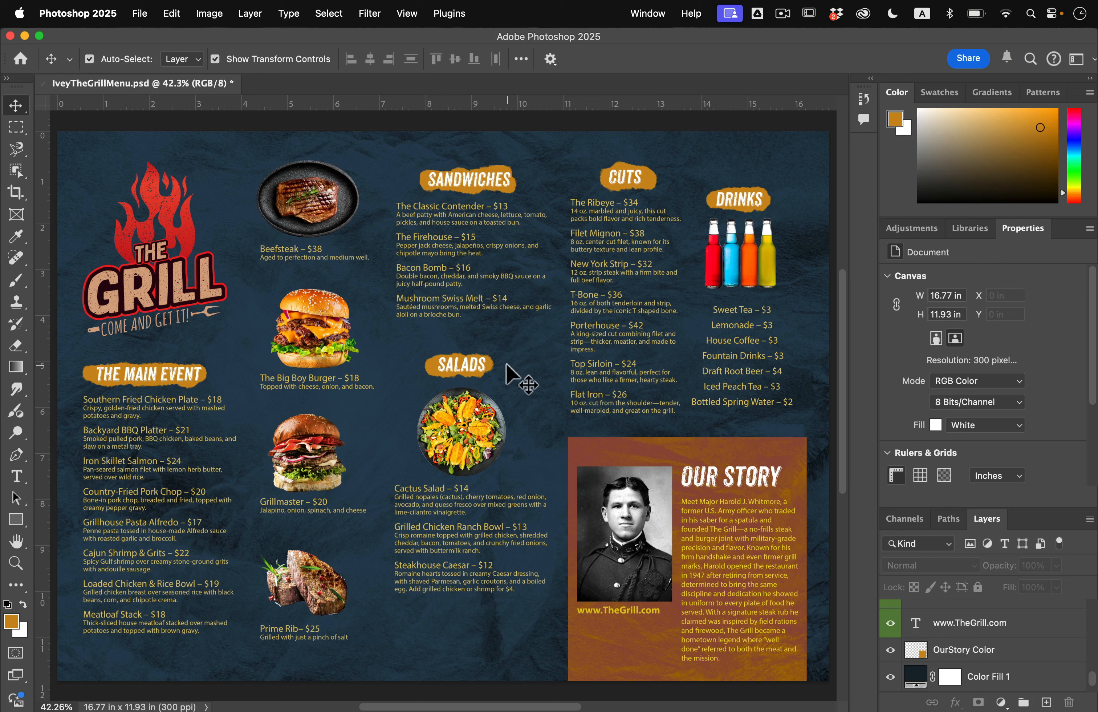
pyautogui.click(507, 365)
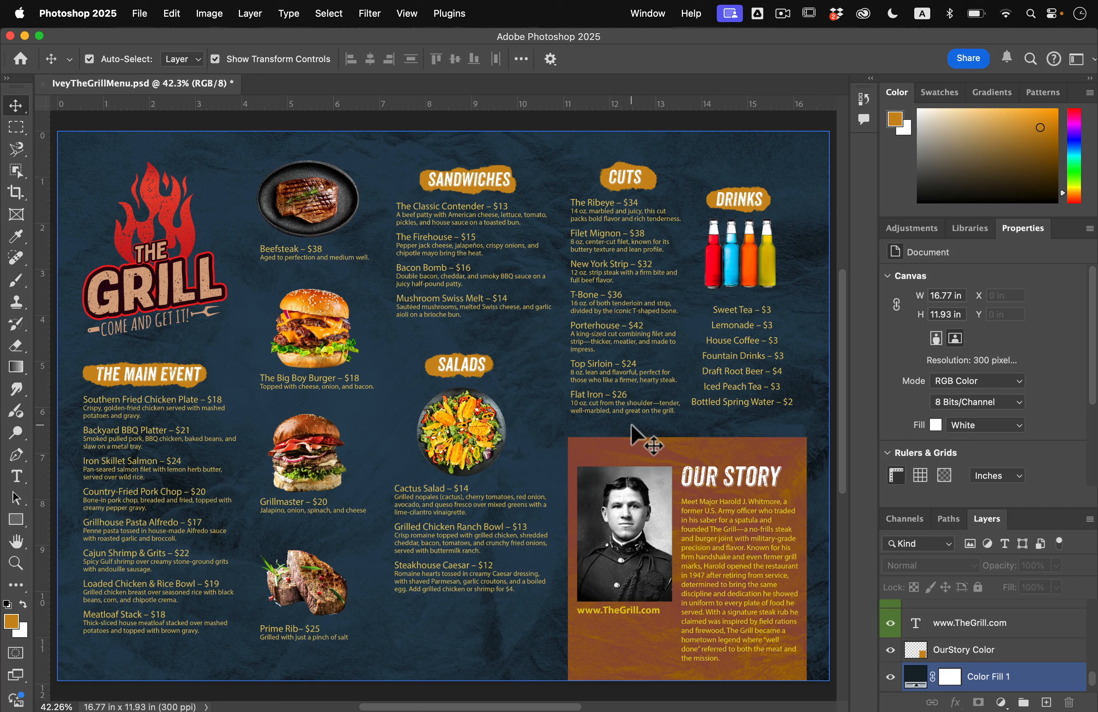
pyautogui.click(141, 13)
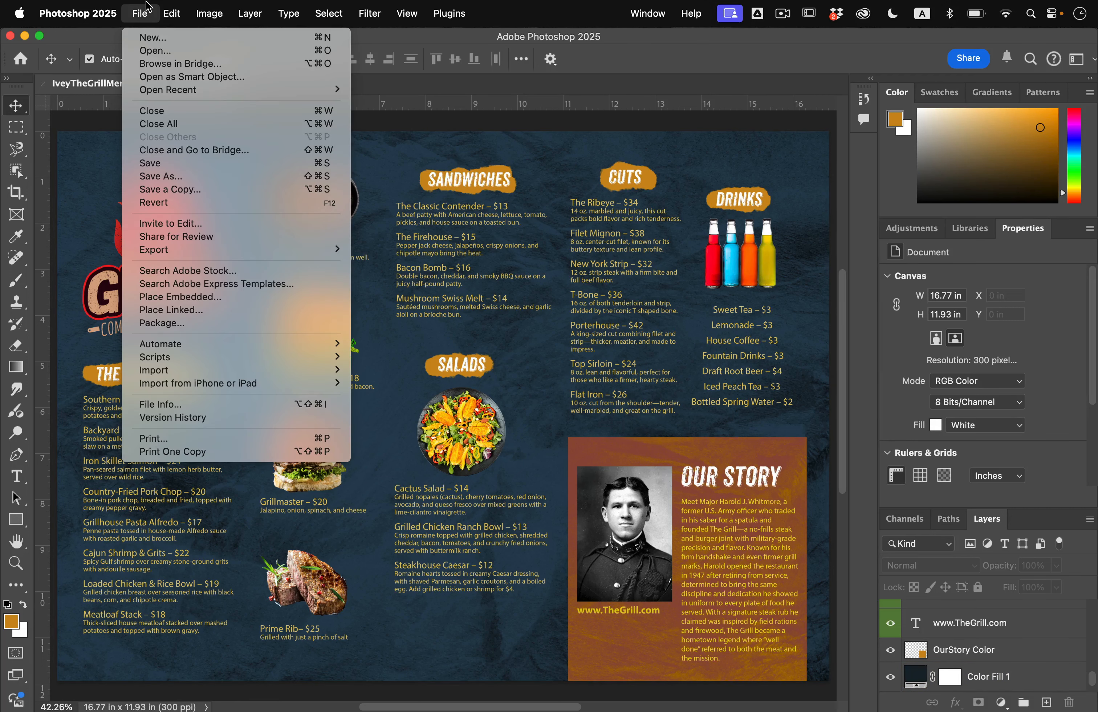
pyautogui.click(182, 163)
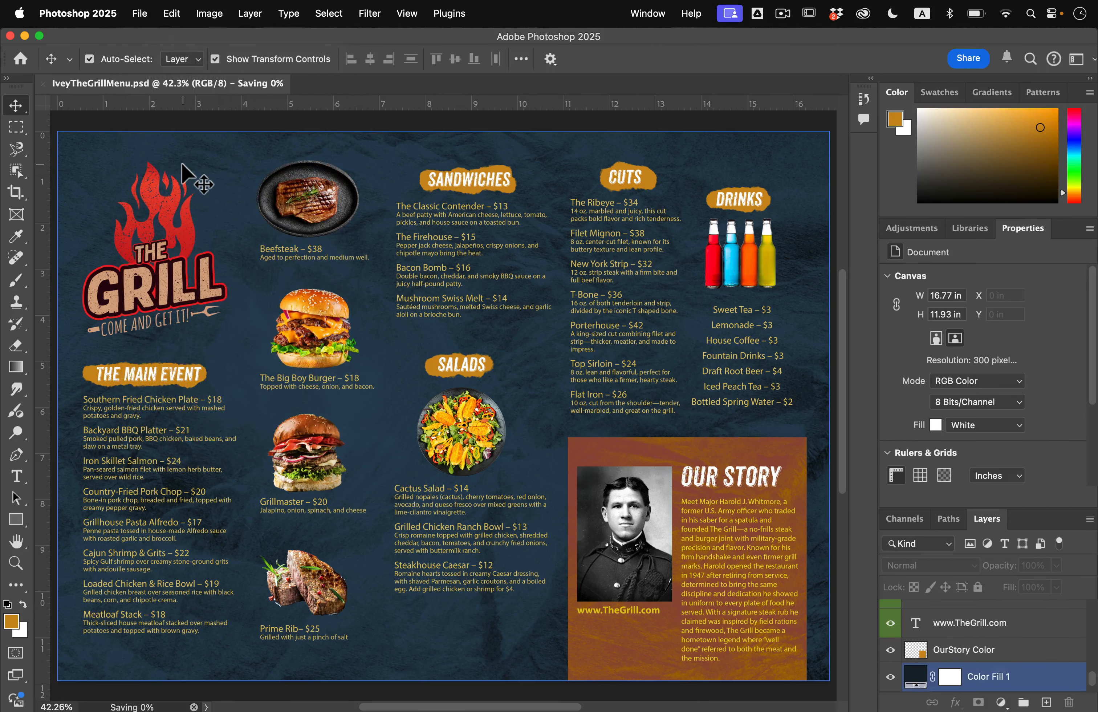